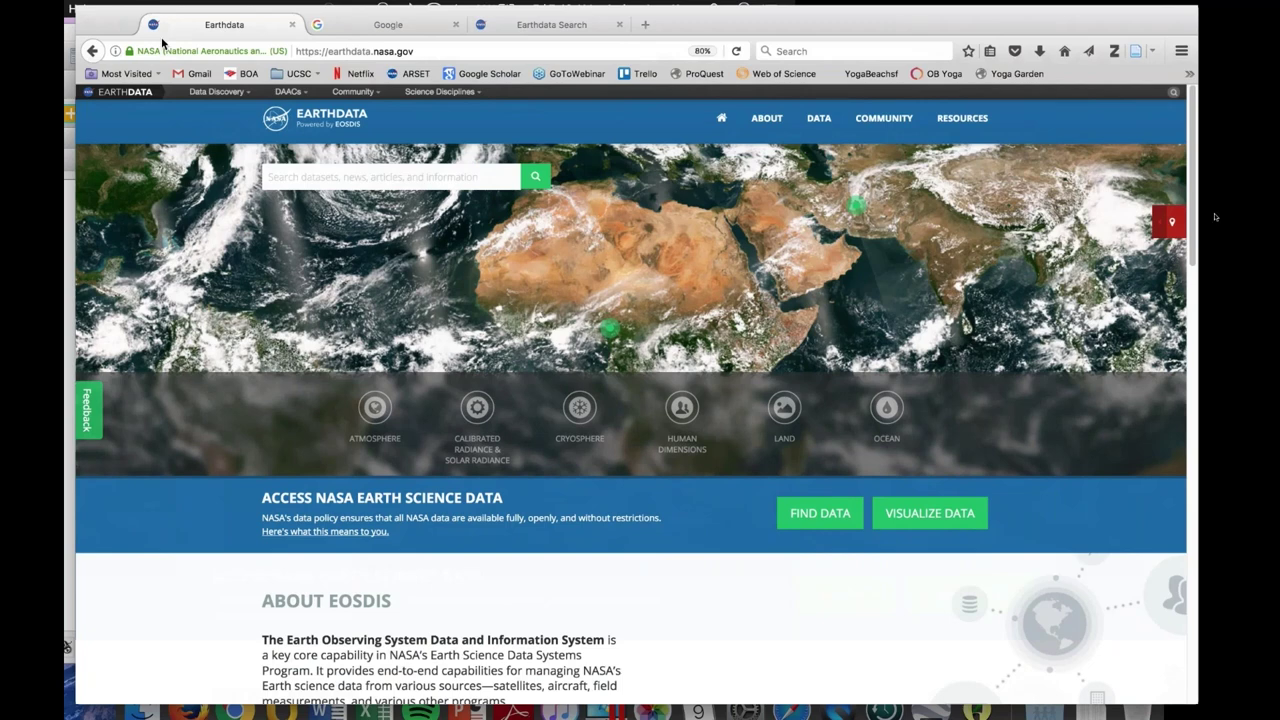
mouse_move(608, 207)
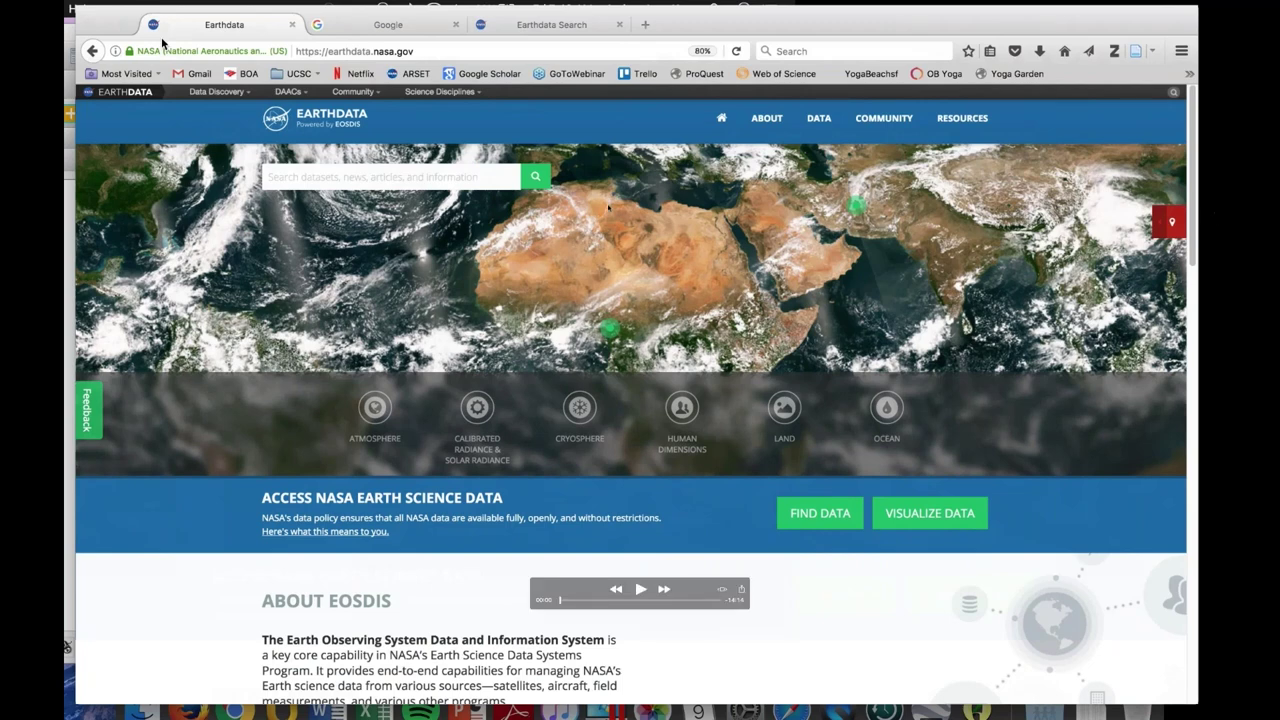
click(640, 589)
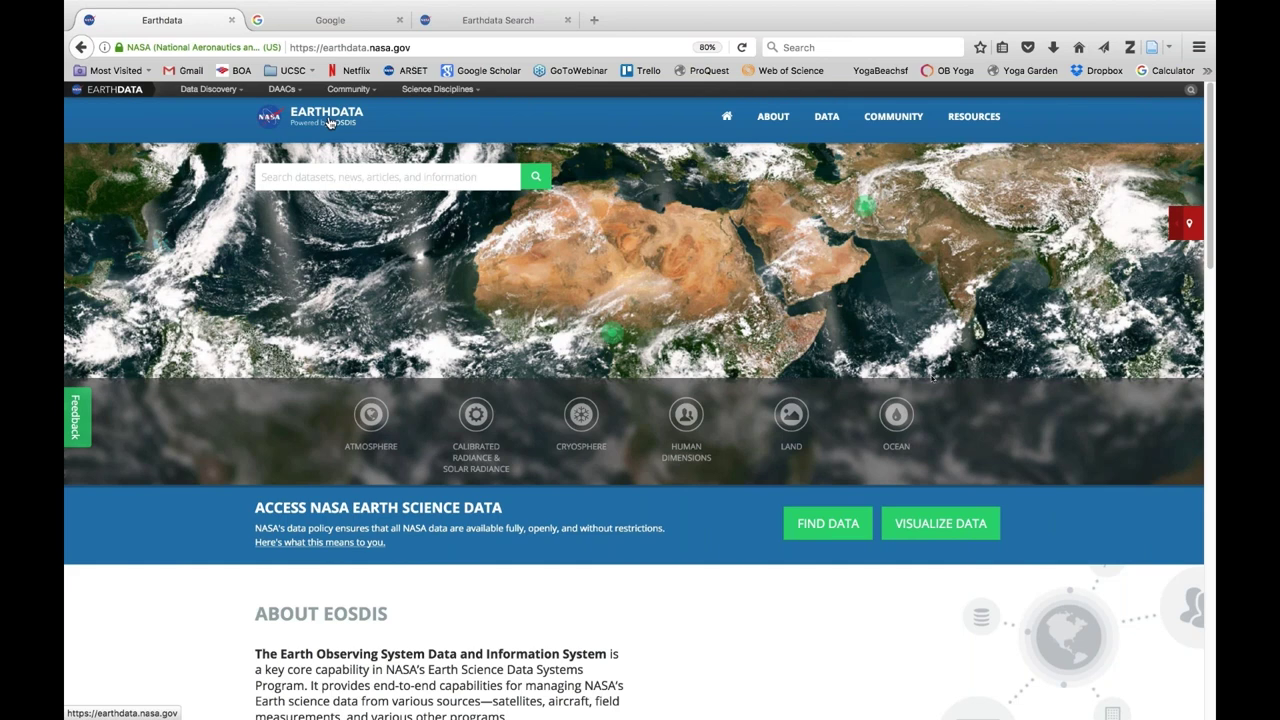
Open the Earthdata Search web client, dismissing its welcome message, and log in with the Earthdata account.
click(229, 93)
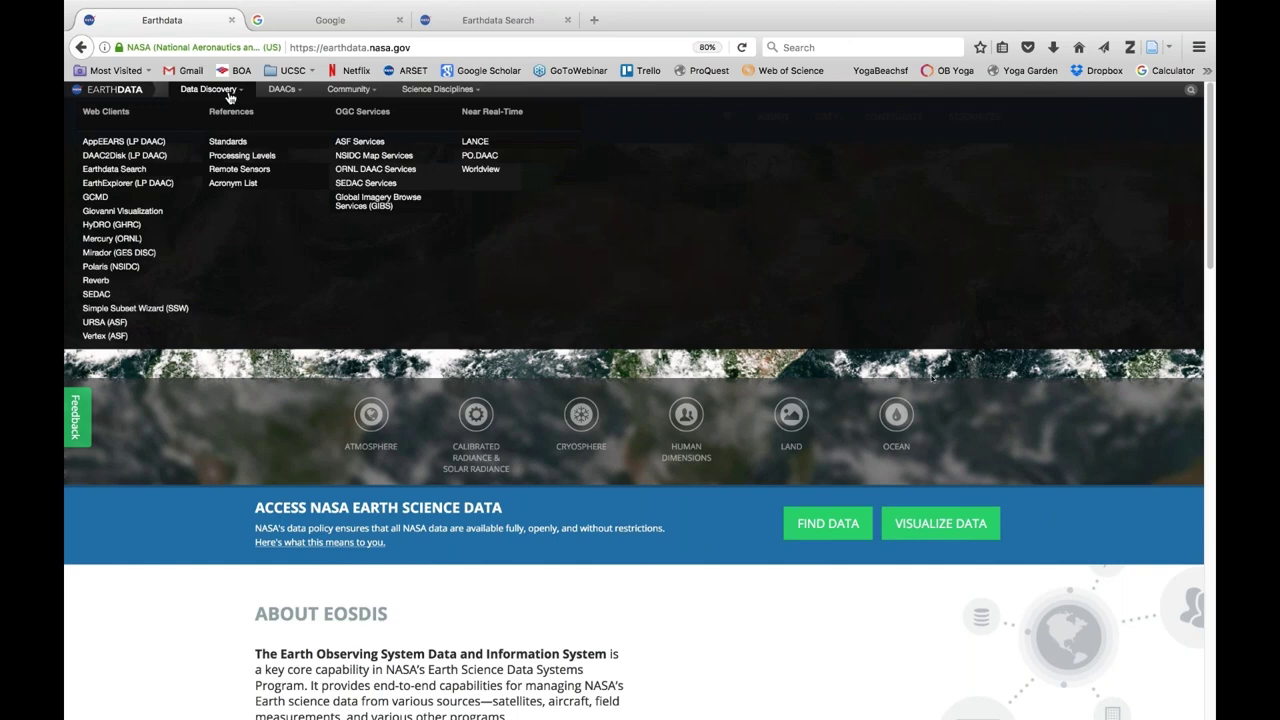
click(134, 170)
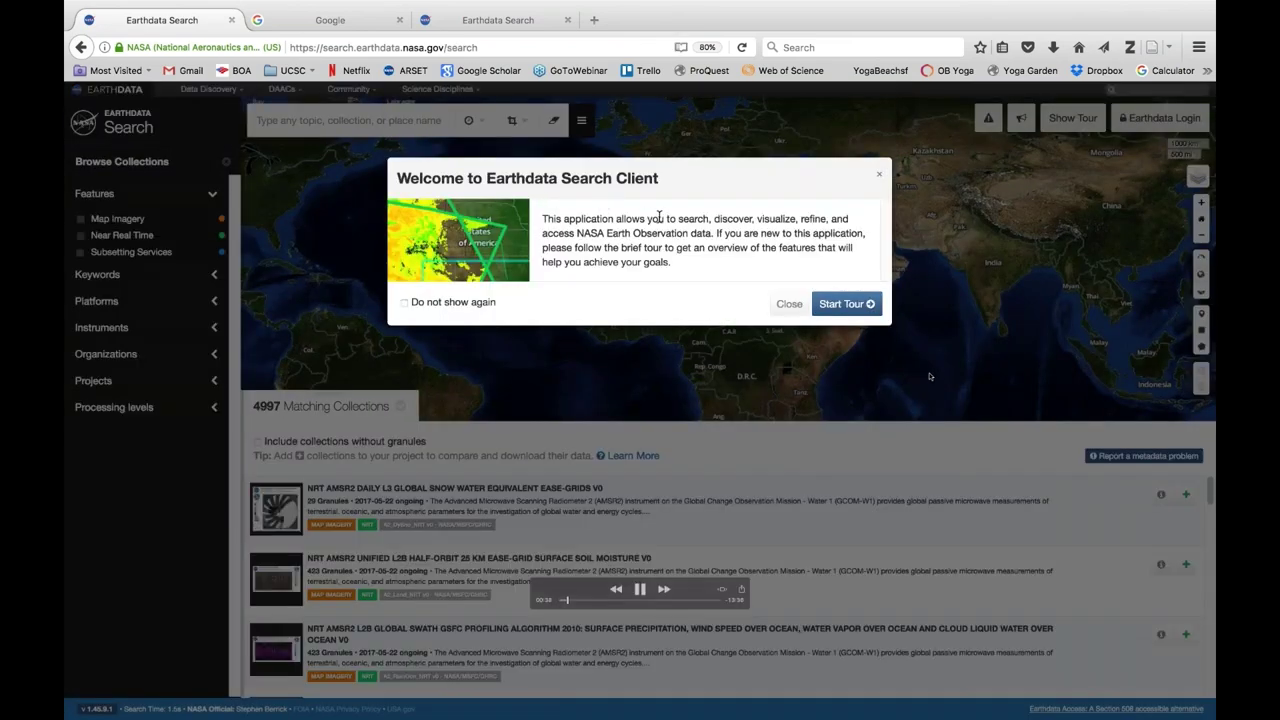
click(788, 304)
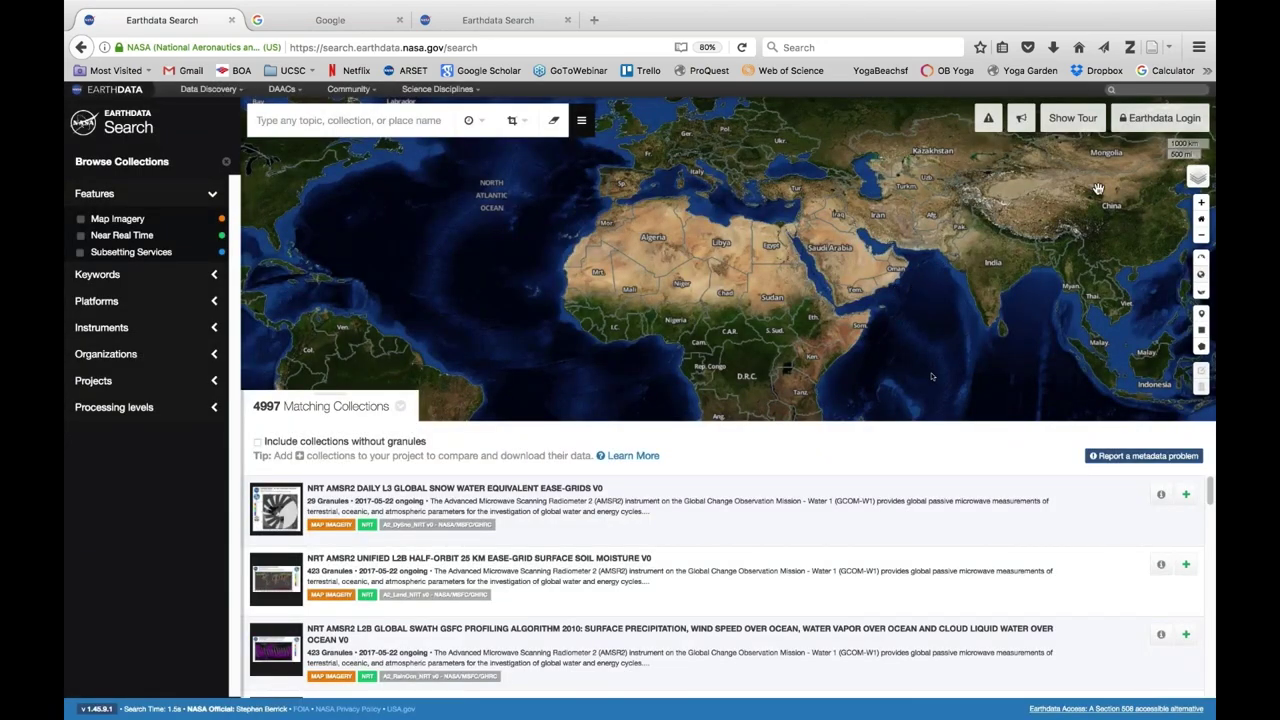
click(1140, 122)
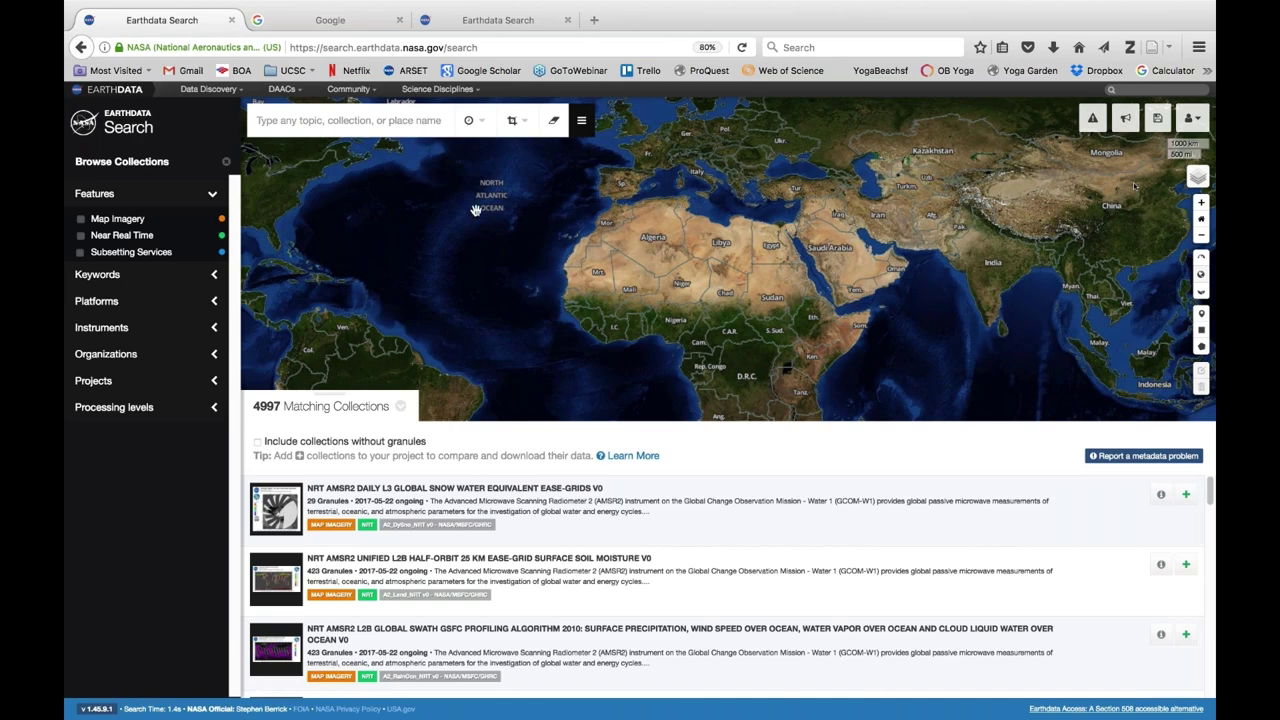
Search the data collections for "MODIS Land Cover".
click(406, 126)
text(MODI)
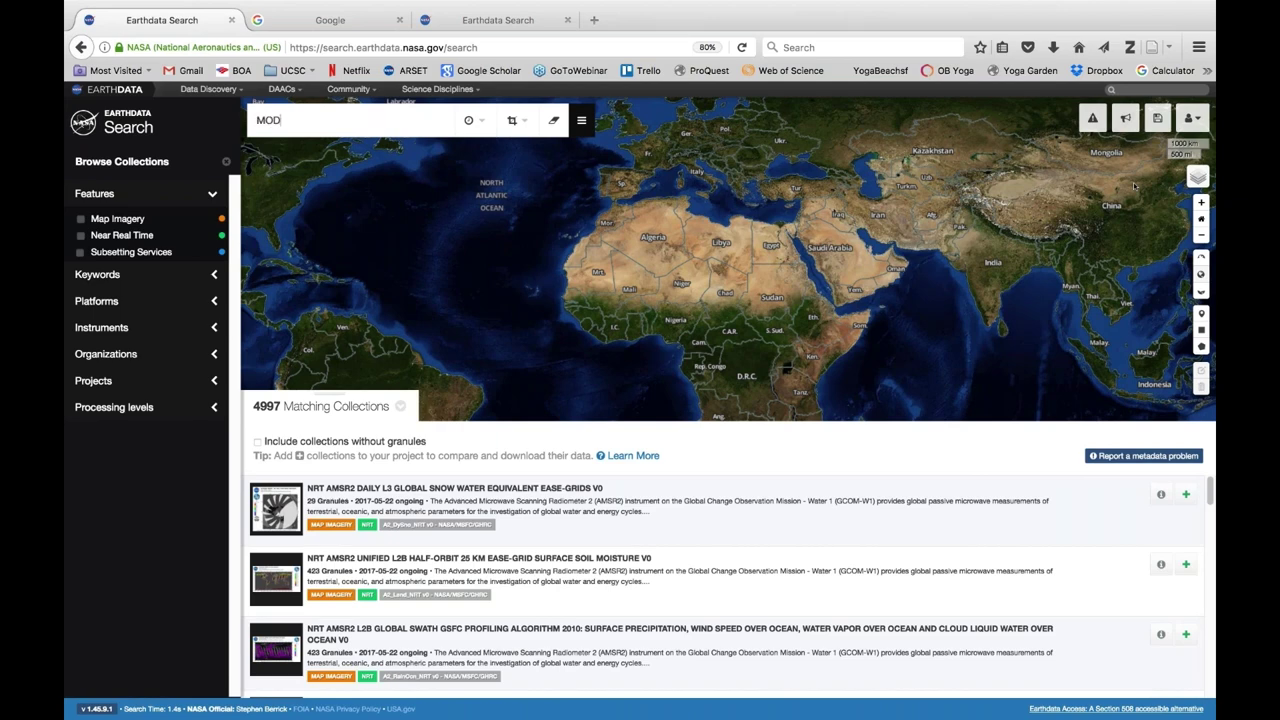
text(S Land)
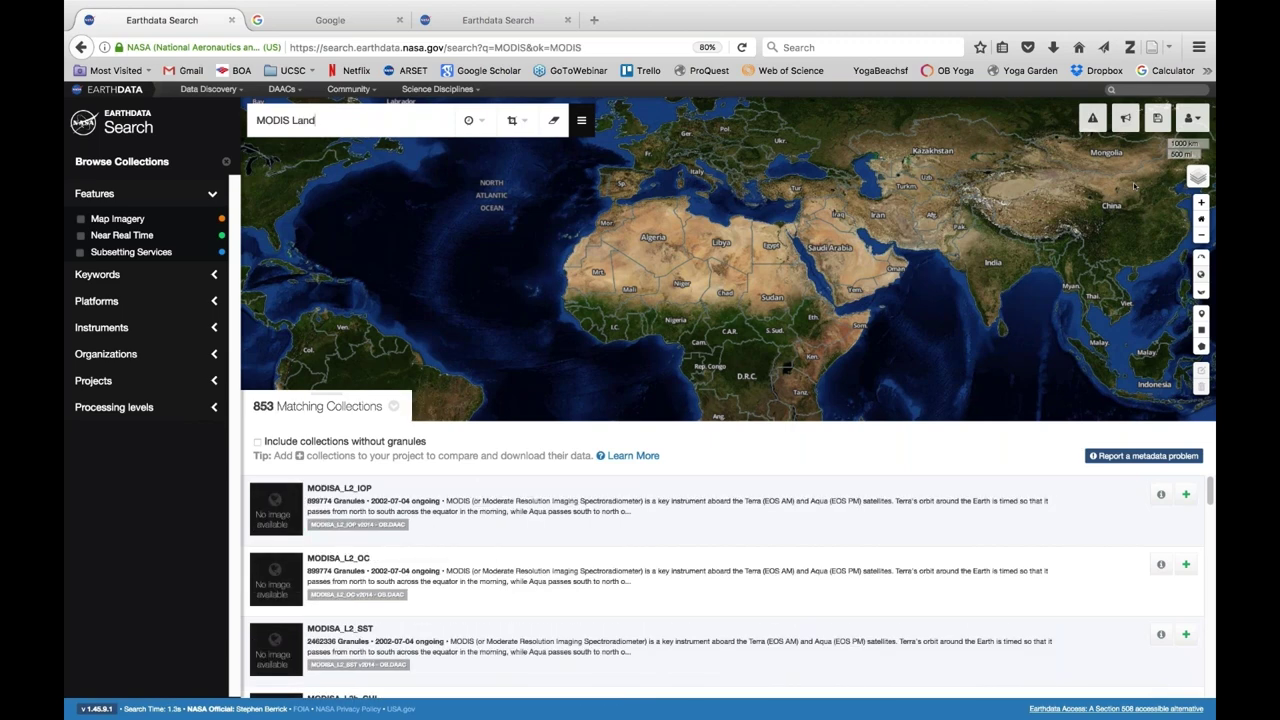
key(BackSpace)
key(BackSpace)
key(BackSpace)
key(BackSpace)
key(BackSpace)
text(Land)
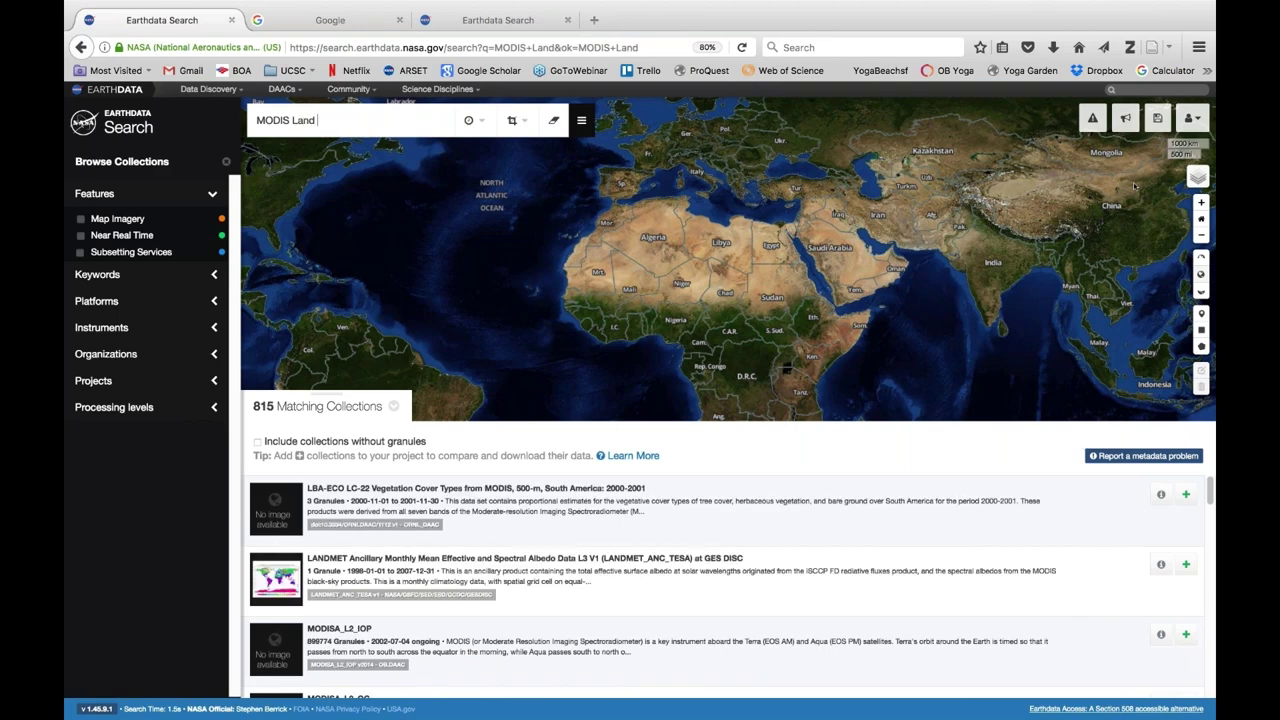
text( Cover)
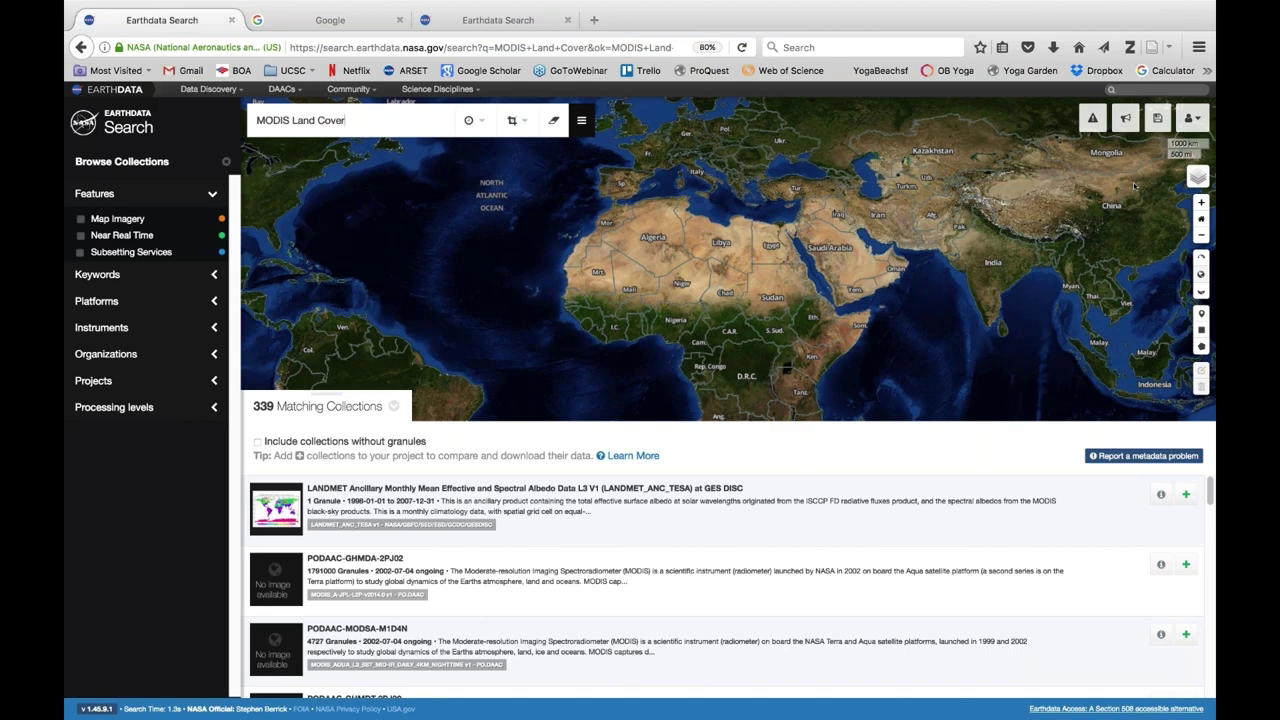
Add MCD12Q1 to the collection search and open the granules of the MODIS Land Cover Type Yearly L3 Global 500m SIN Grid V051 collection.
text(M)
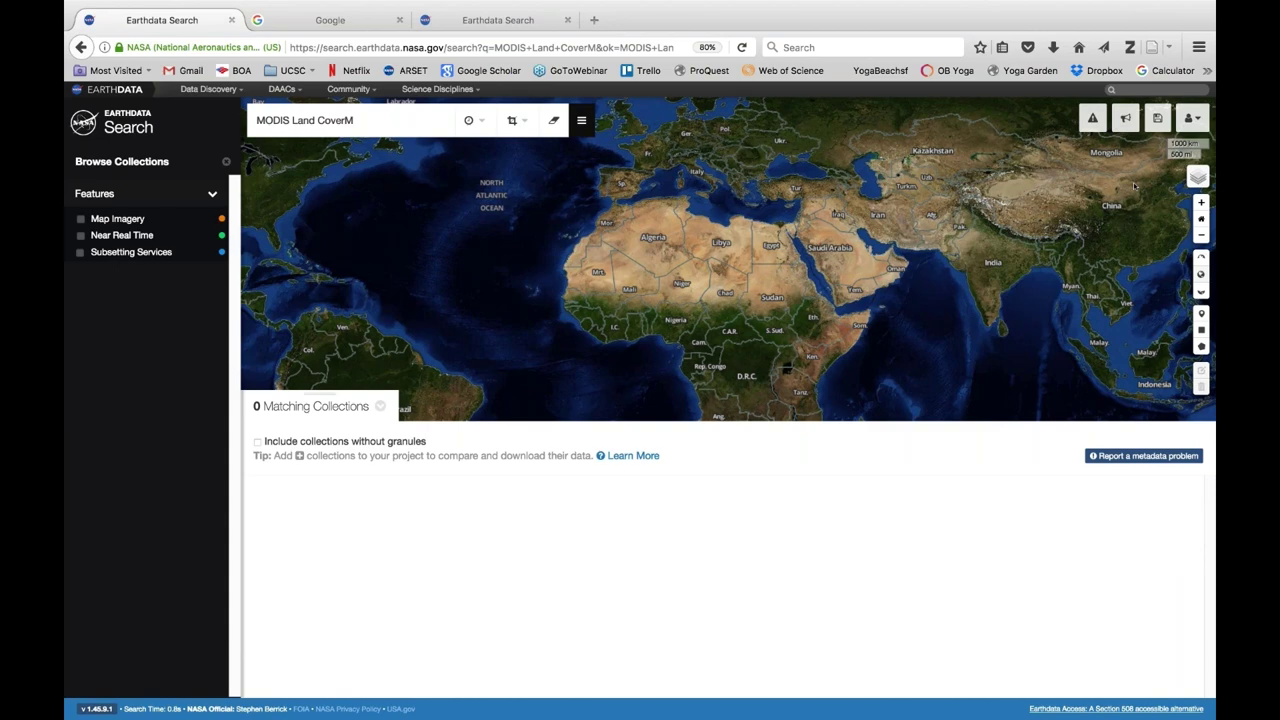
key(BackSpace)
text(M)
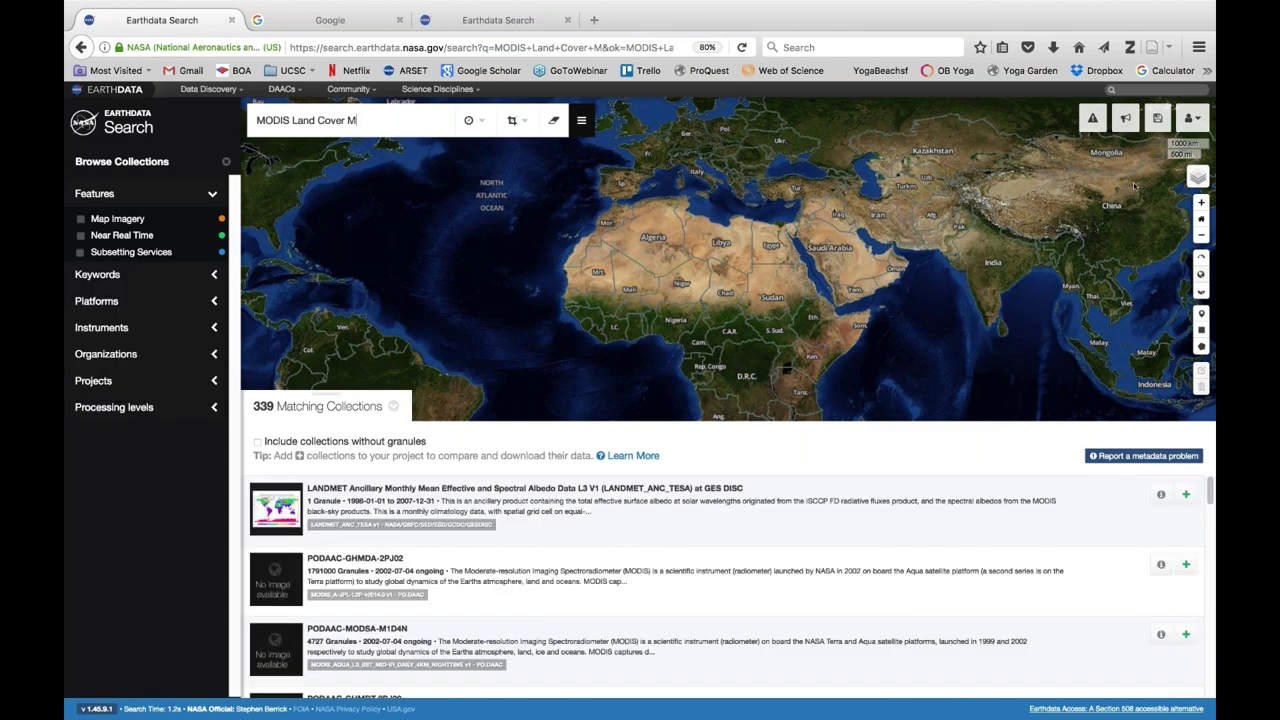
text(C)
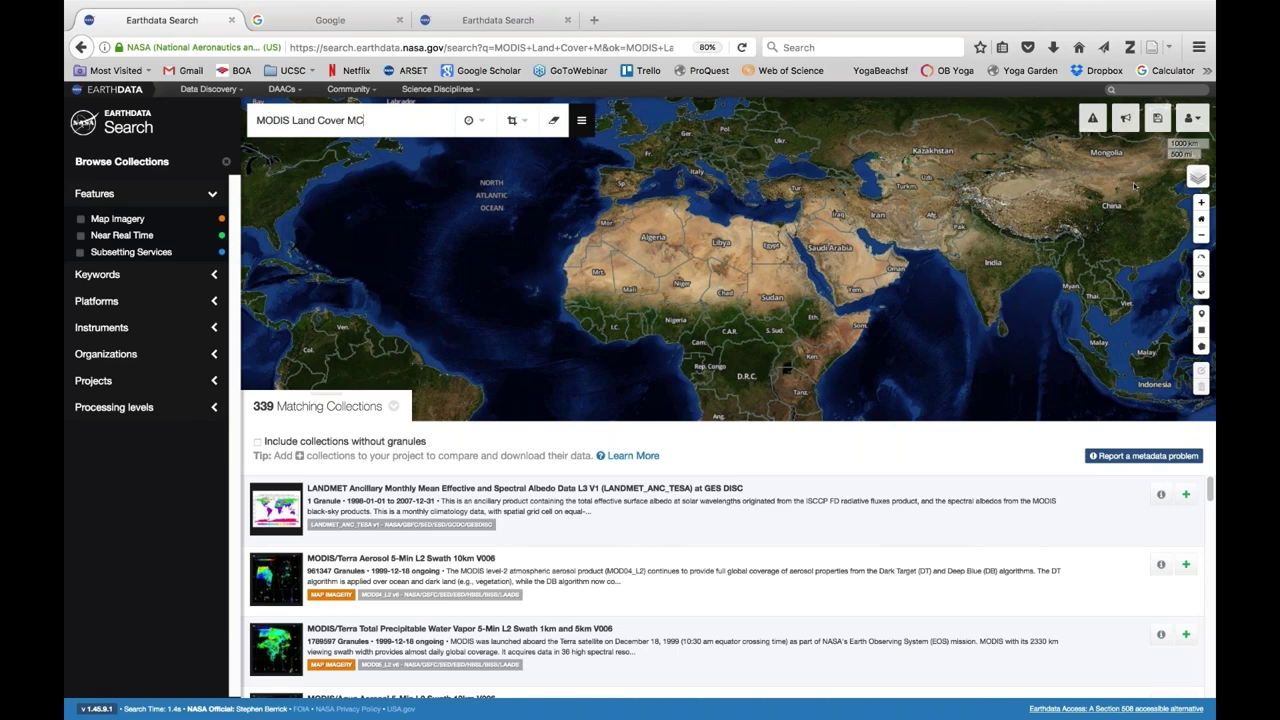
text(D)
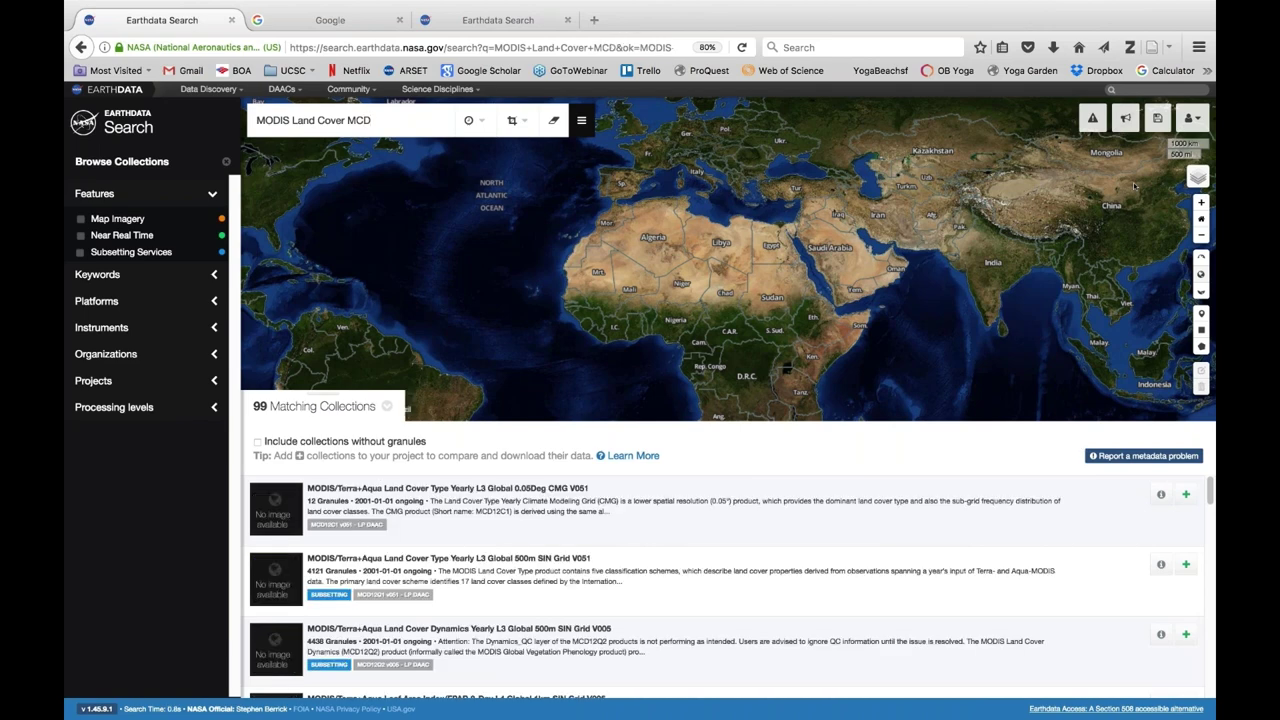
text(12Q)
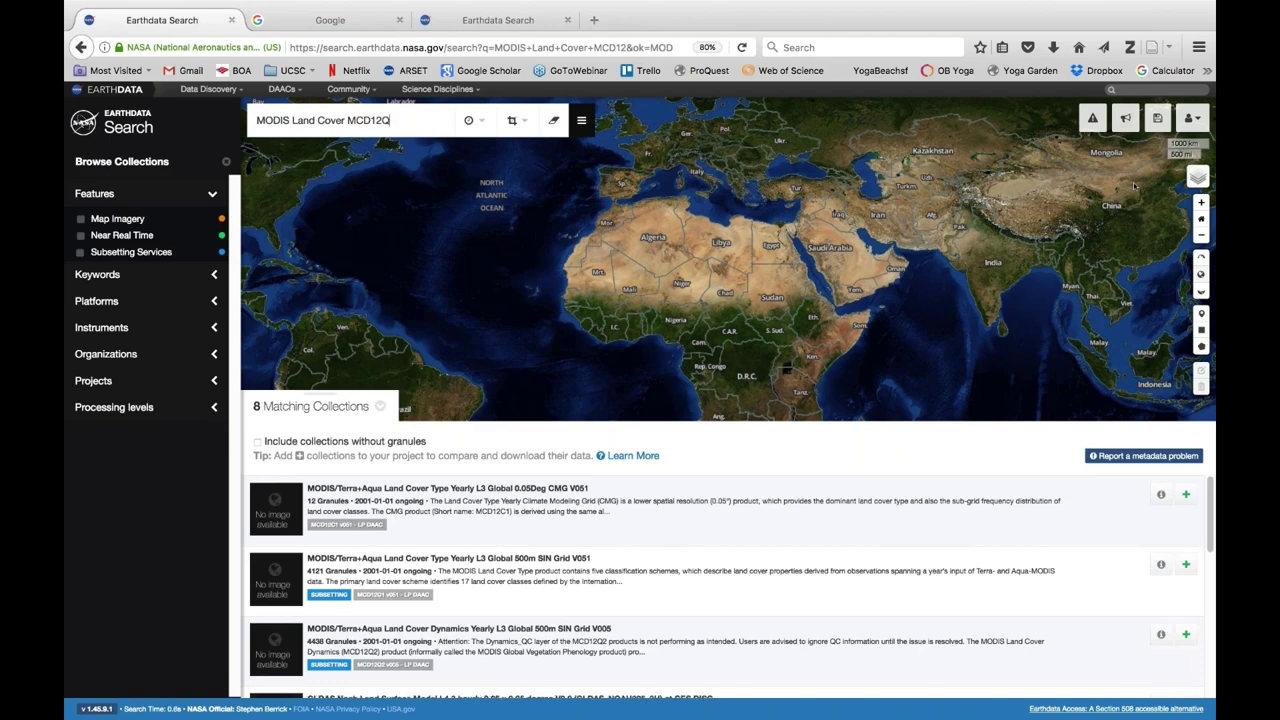
text(1)
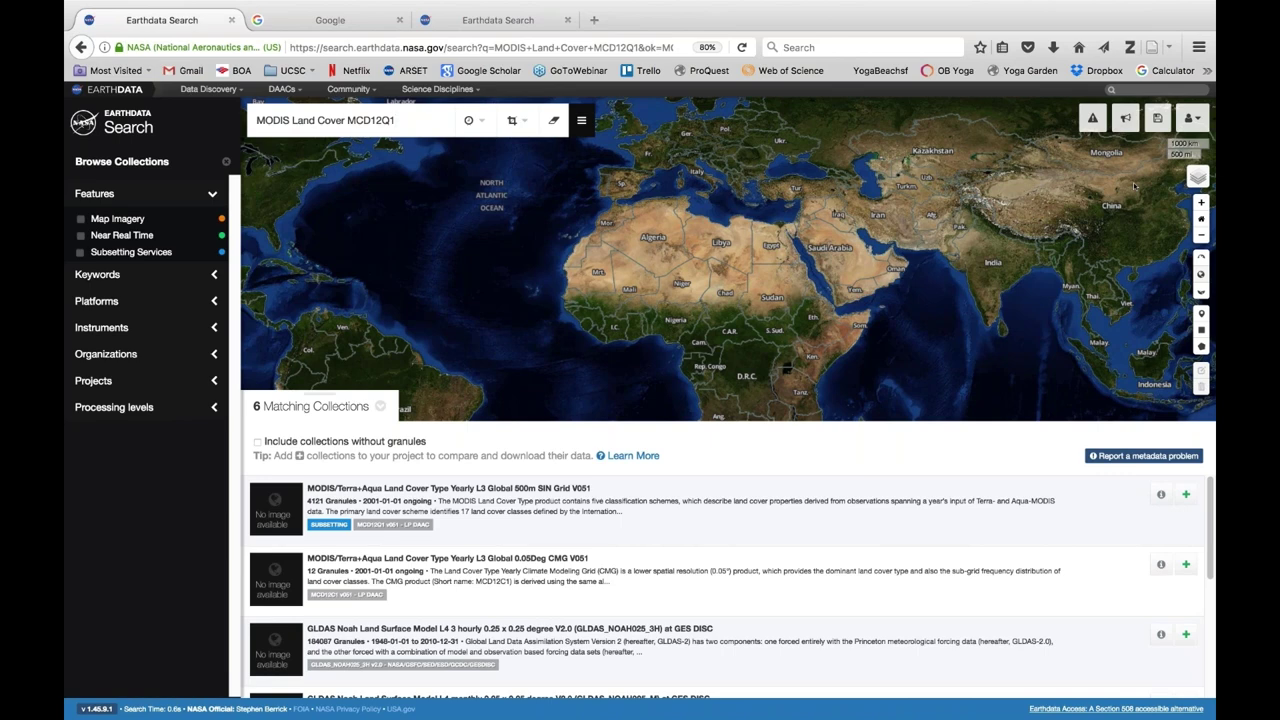
click(614, 527)
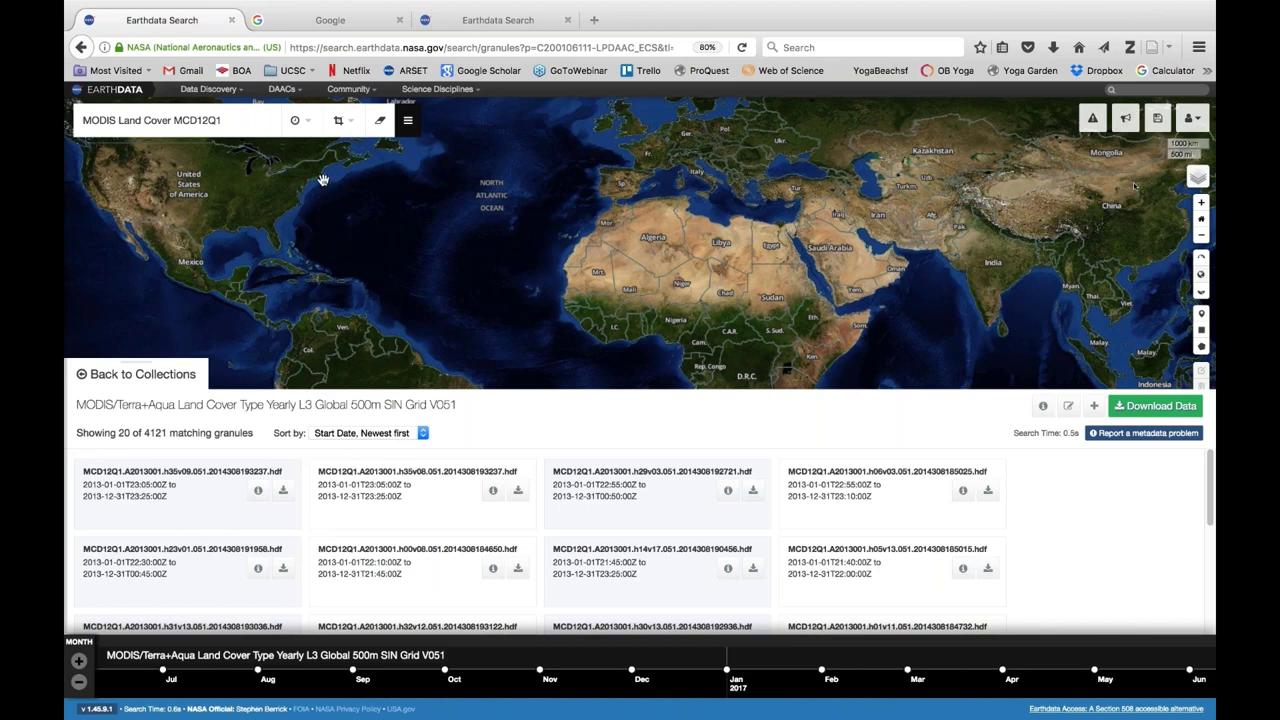
Search Google for "modis lpdaac land cover" in the other browser page and open the LP DAAC page for MCD12Q1.
click(345, 21)
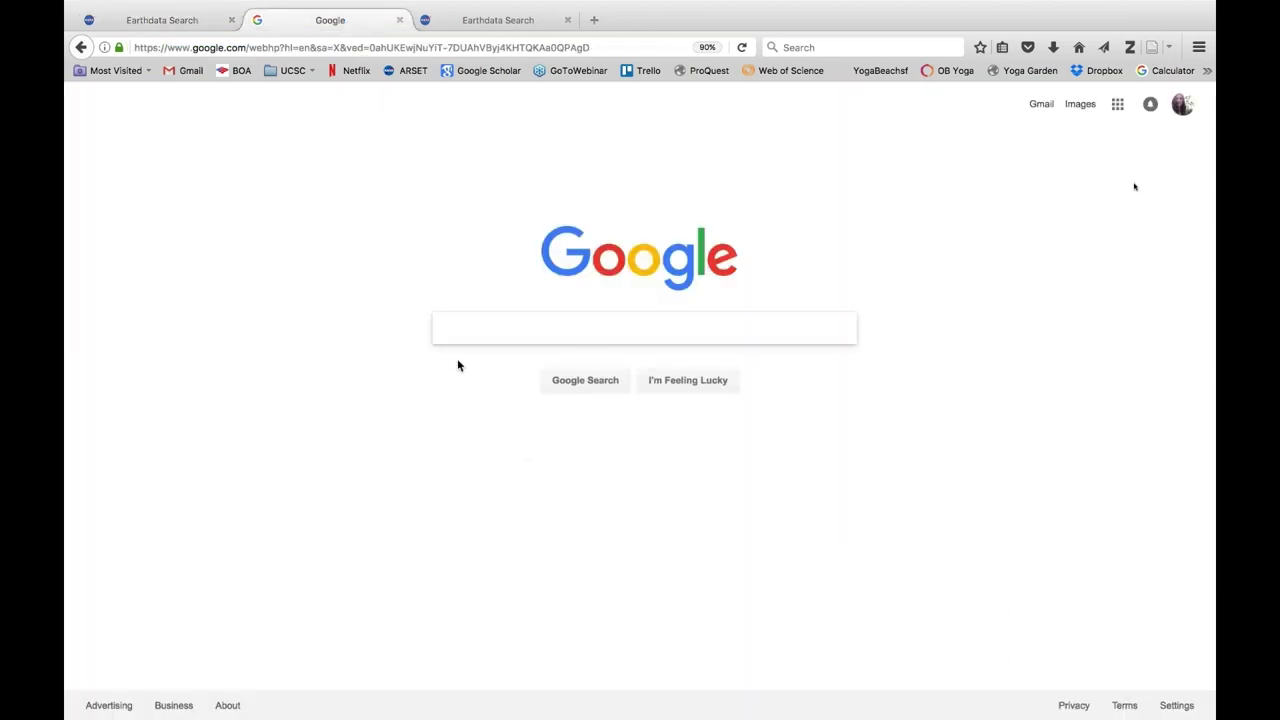
text(MO)
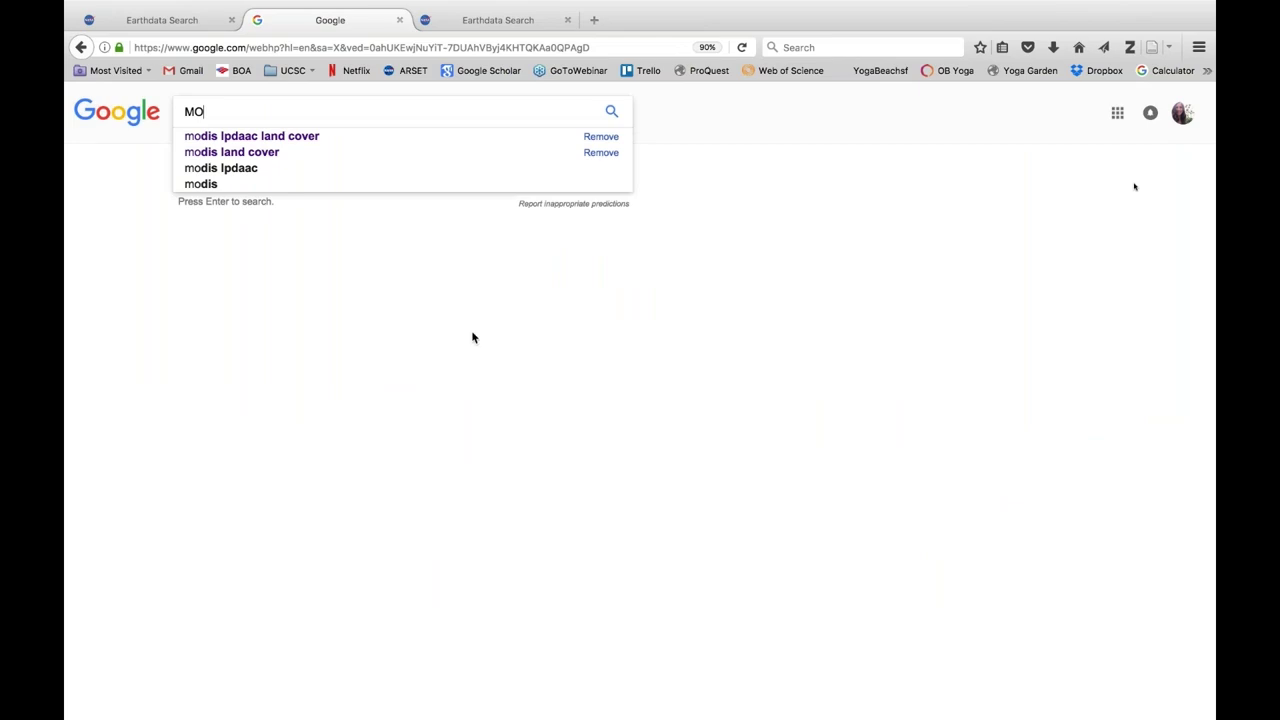
click(287, 141)
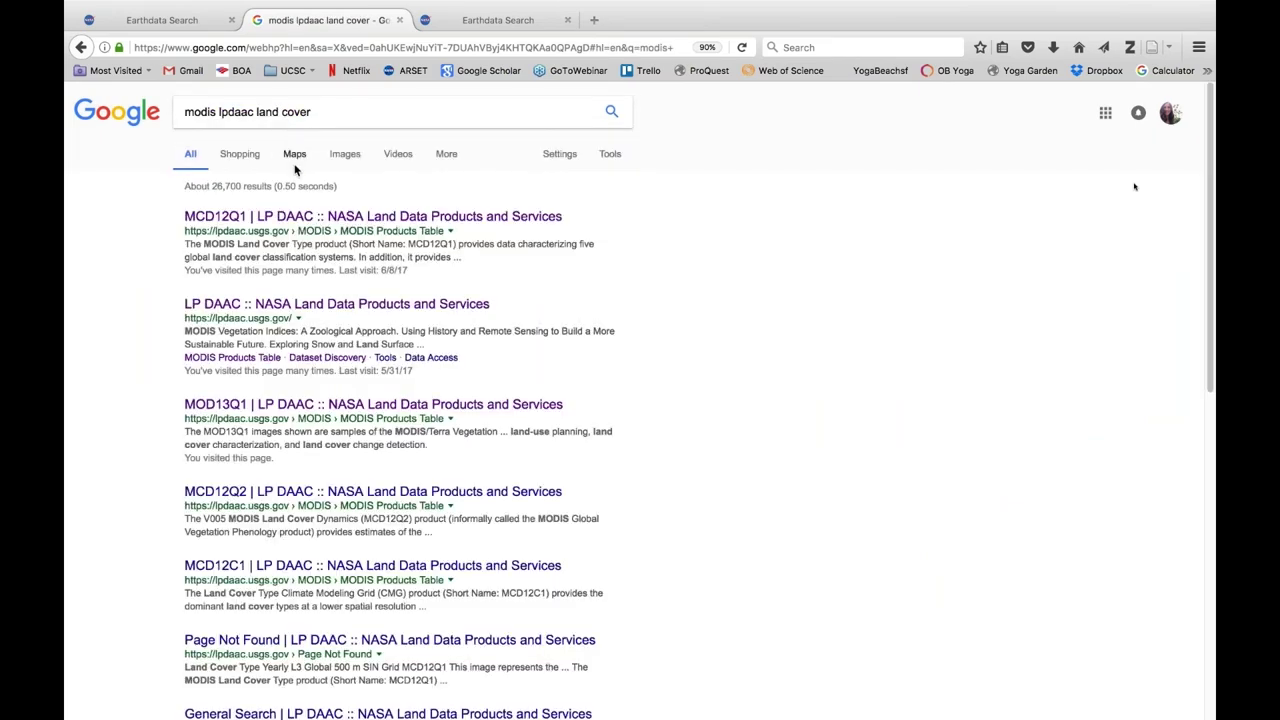
click(296, 222)
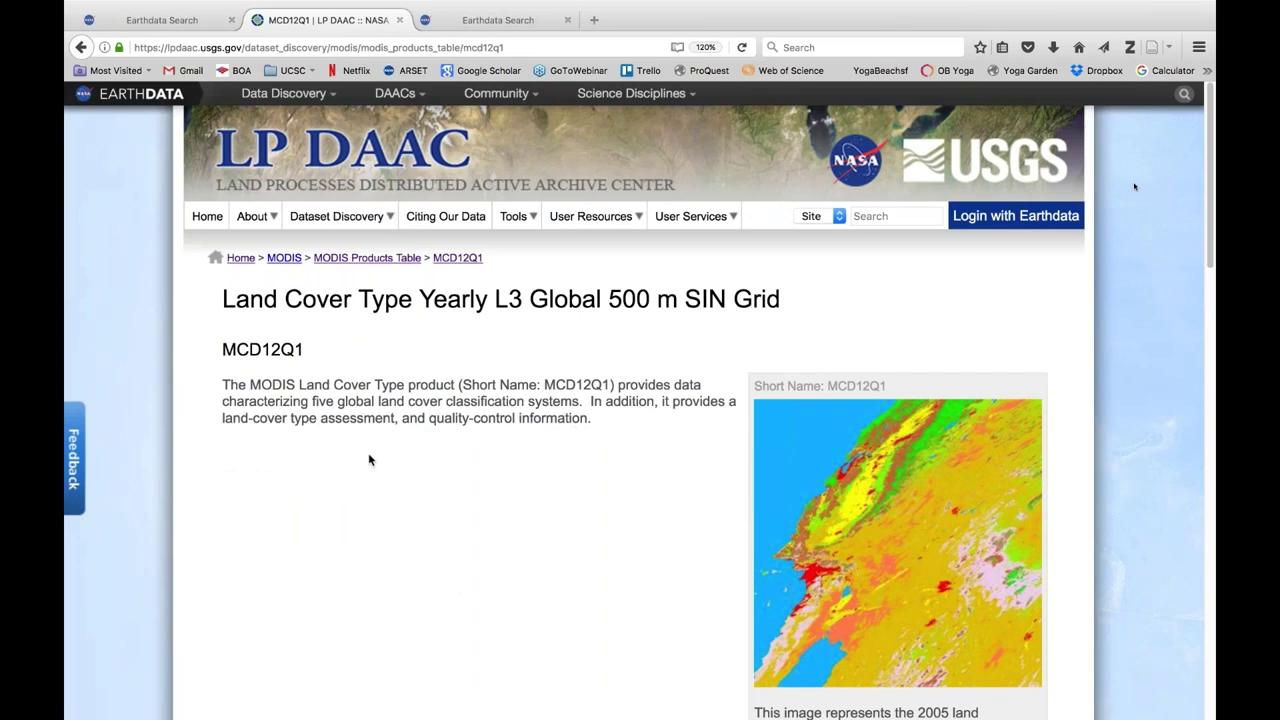
Expand the Version 051 overview on the MCD12Q1 page and examine its list of land cover classification schemes.
scroll(369, 460, down, 1)
scroll(369, 460, down, 5)
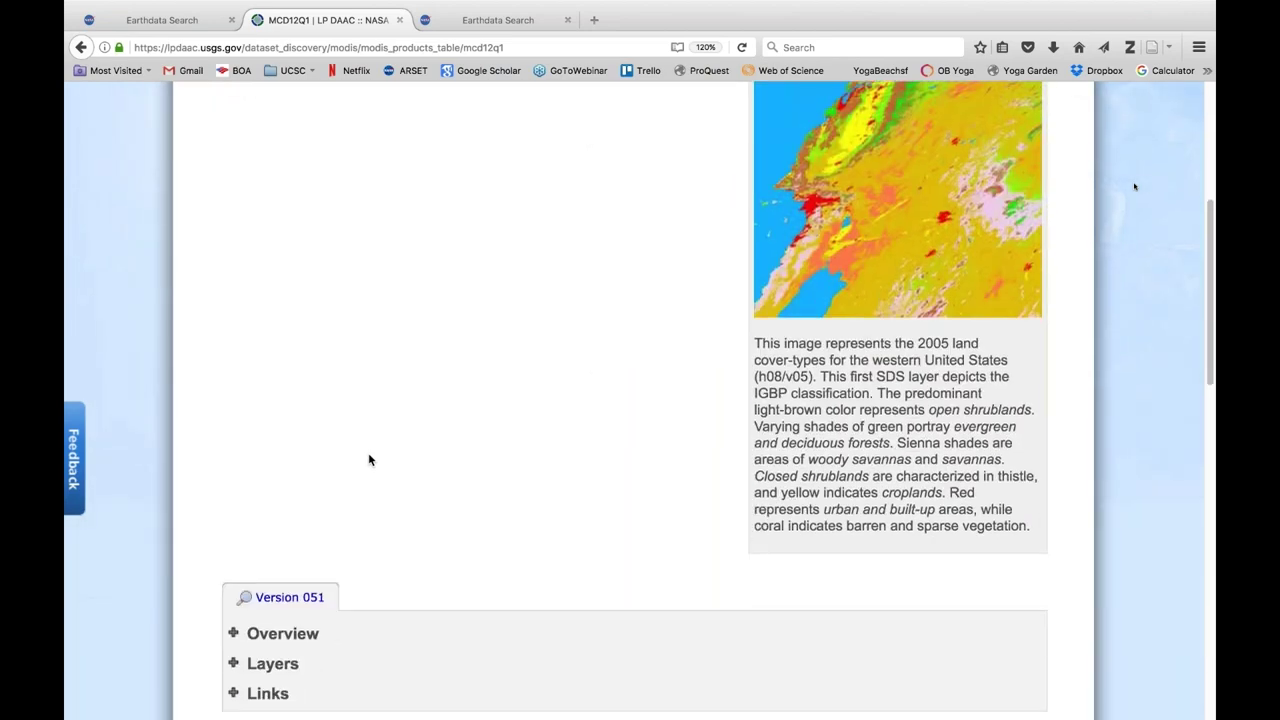
scroll(369, 460, down, 4)
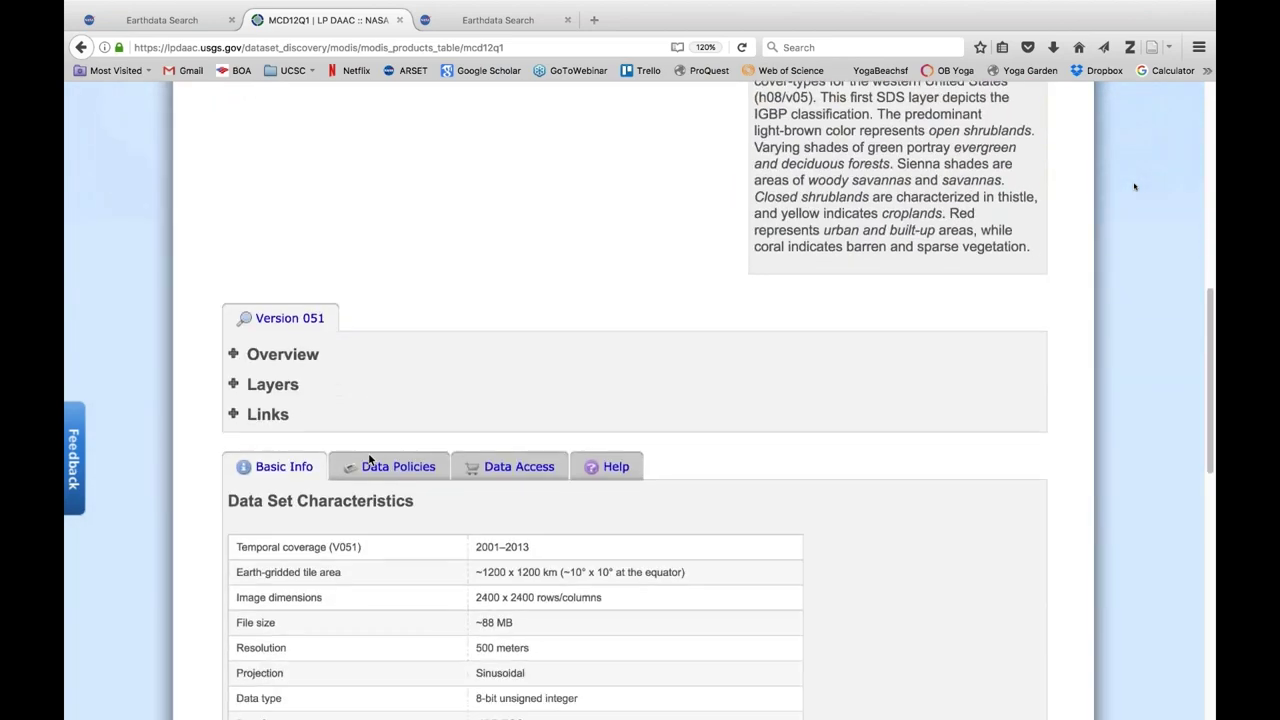
click(279, 339)
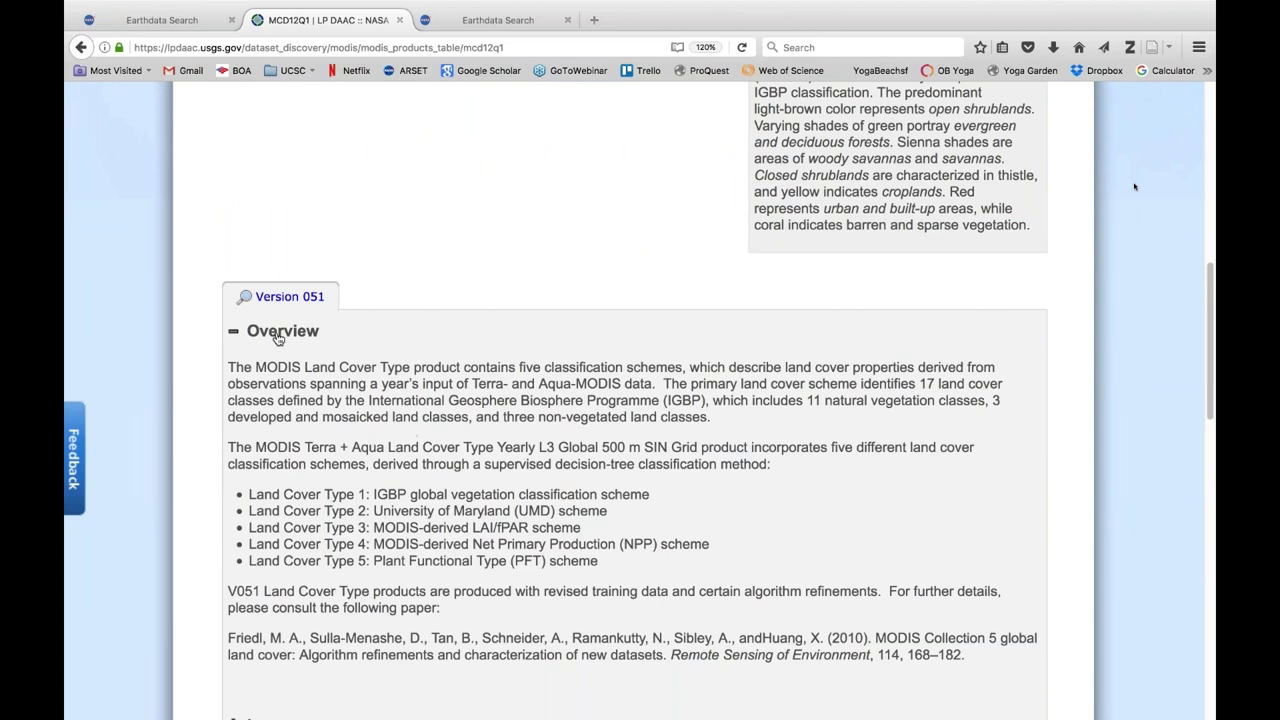
scroll(436, 339, down, 3)
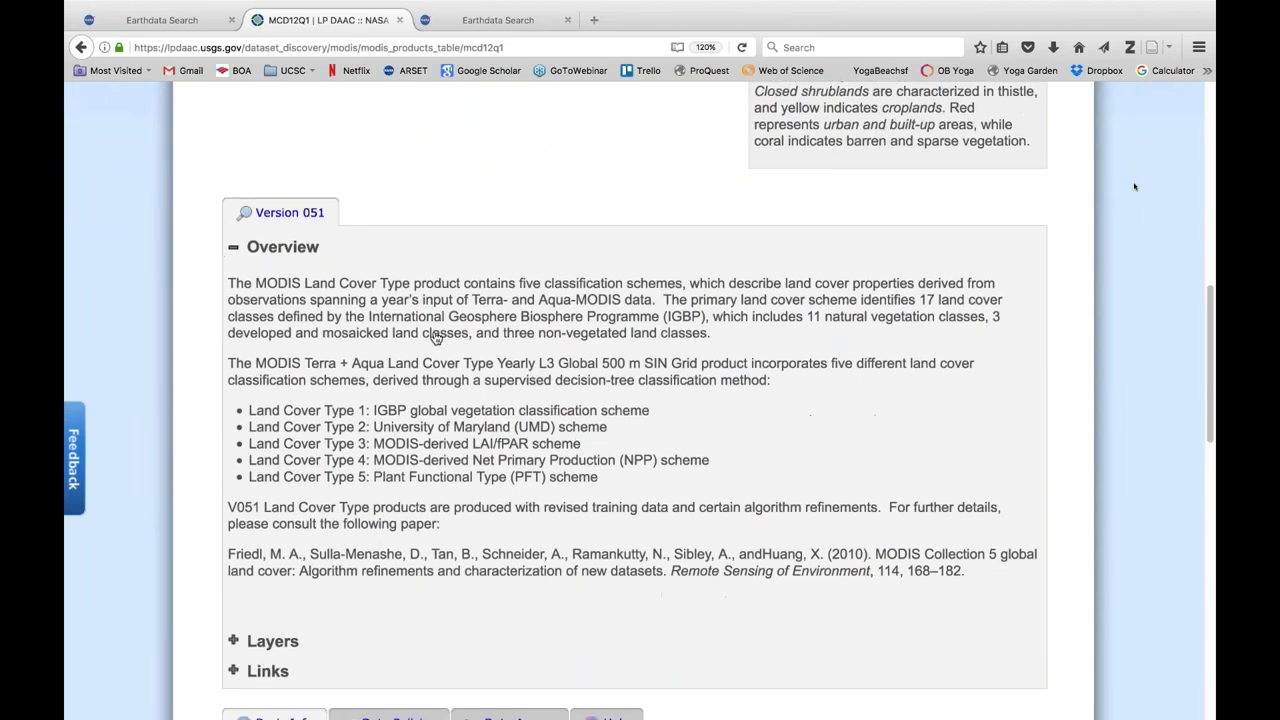
scroll(434, 331, down, 1)
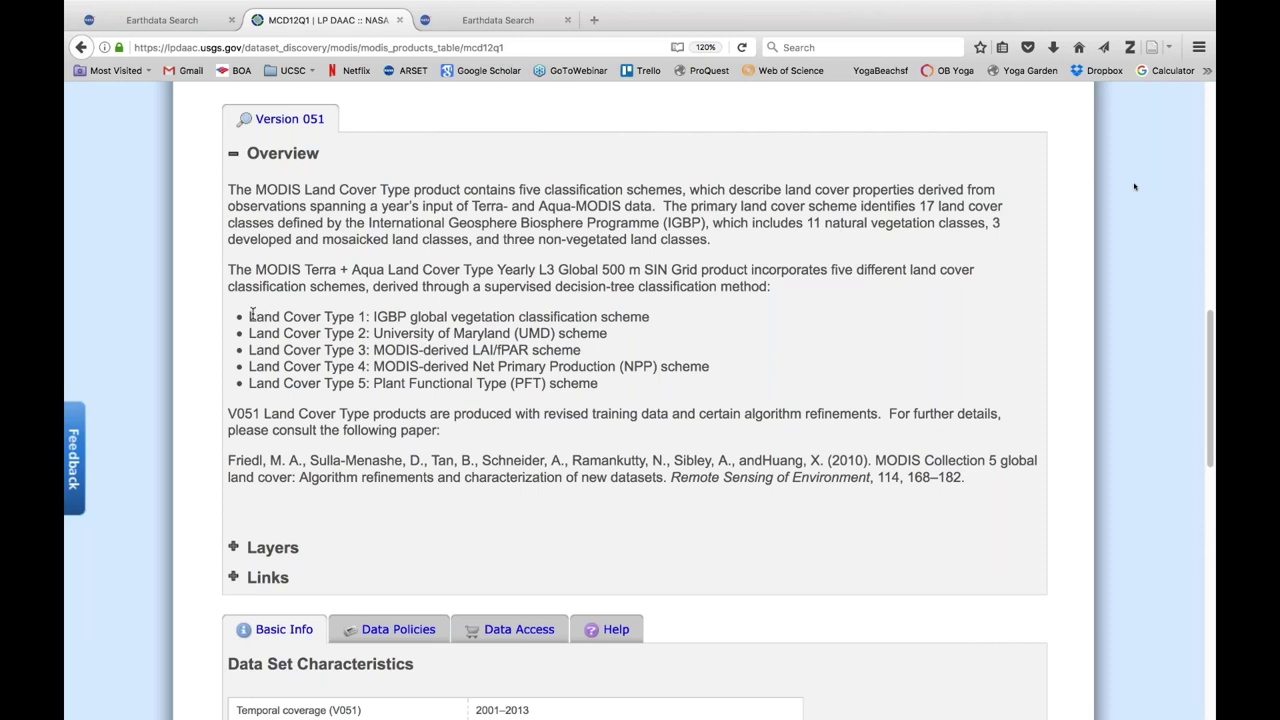
drag(248, 316, 318, 317)
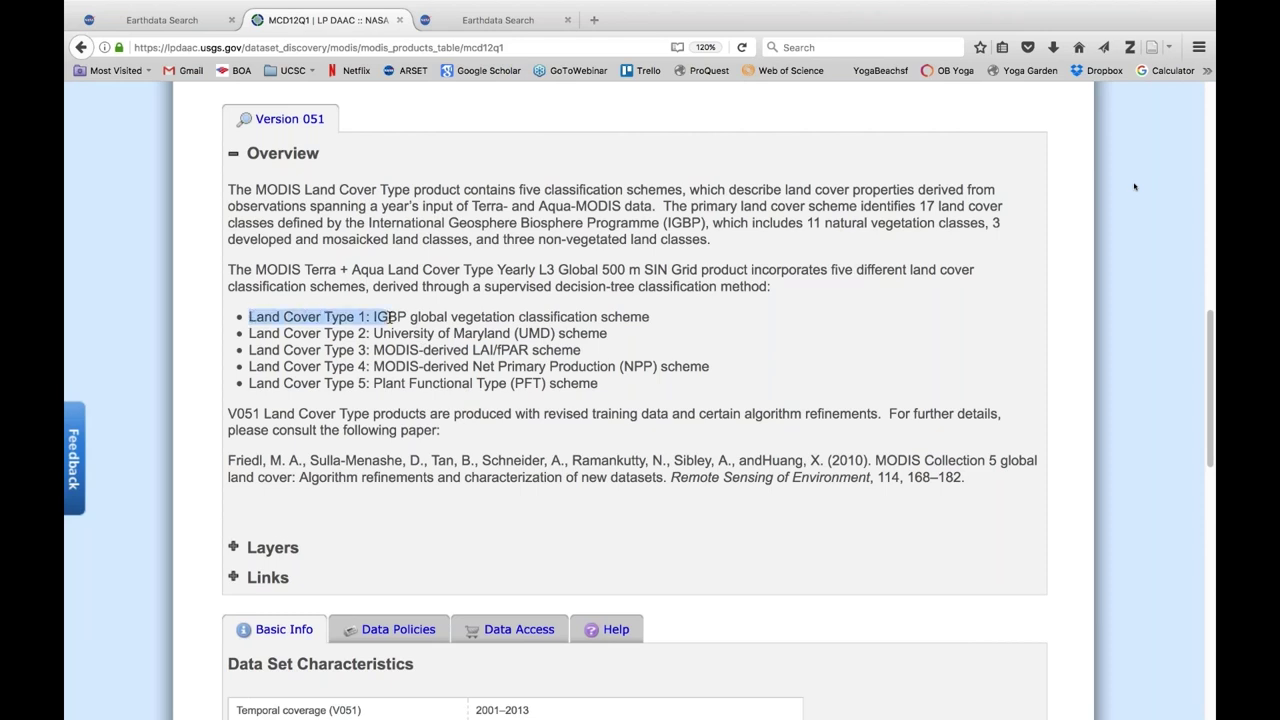
Expand the Version 051 layers information and examine the land cover class descriptions, comparing the IGBP (Type 1) and UMD (Type 2) schemes.
click(298, 550)
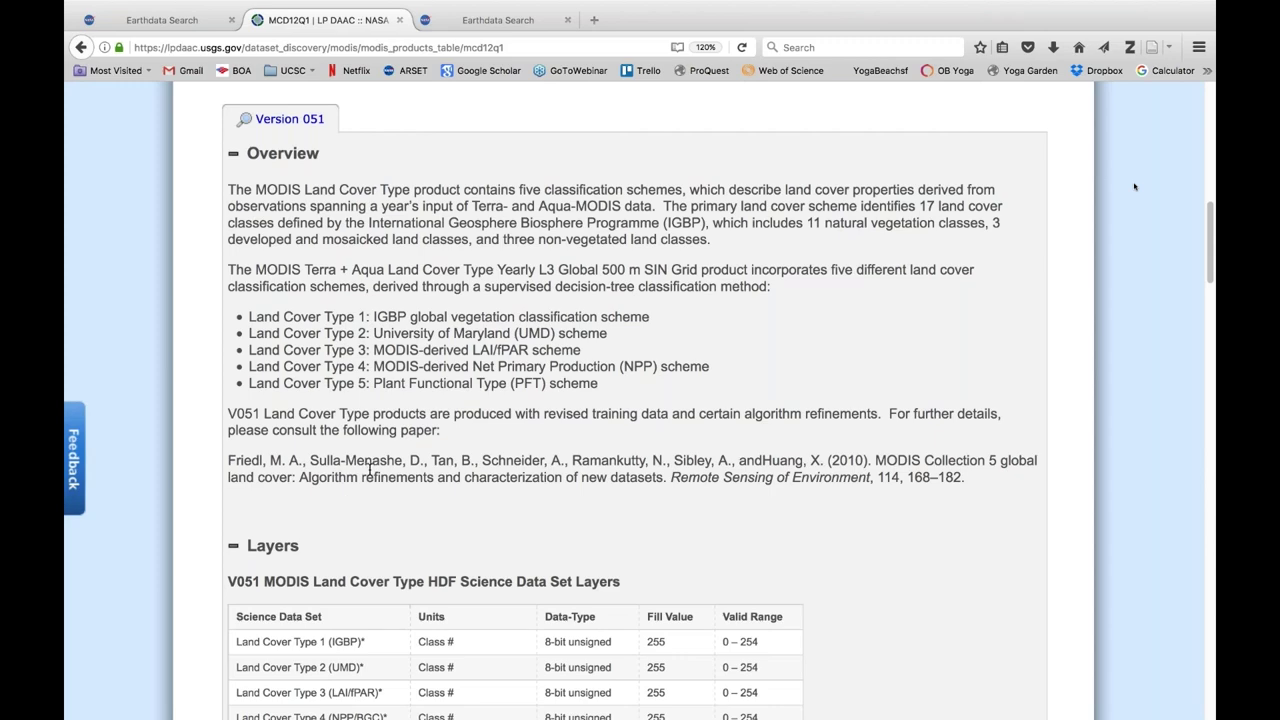
scroll(369, 468, down, 5)
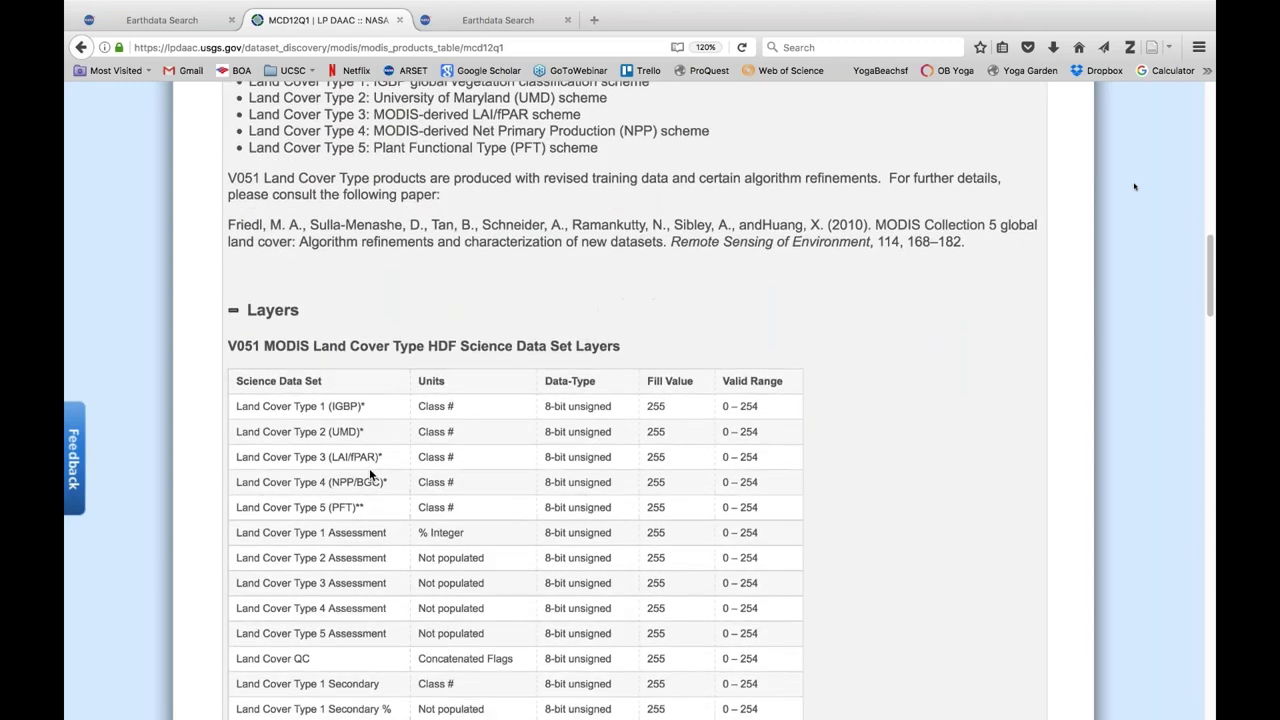
scroll(369, 468, down, 5)
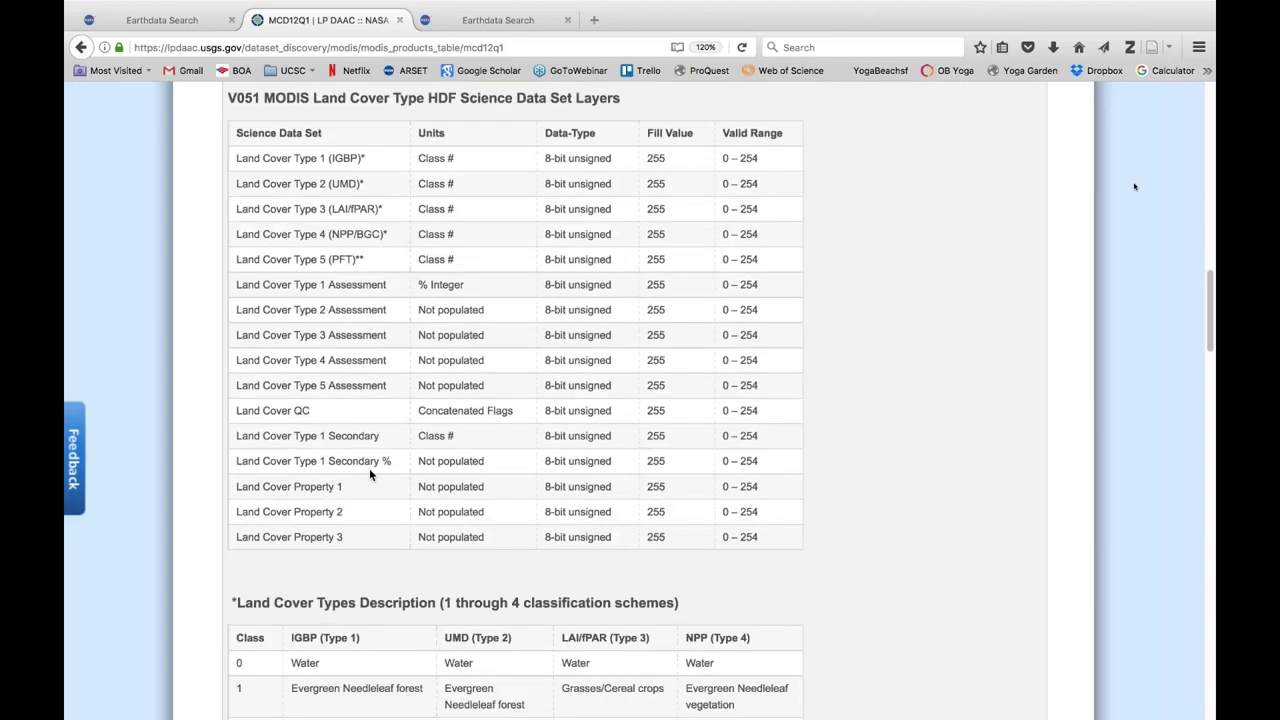
scroll(369, 474, down, 5)
scroll(369, 474, down, 3)
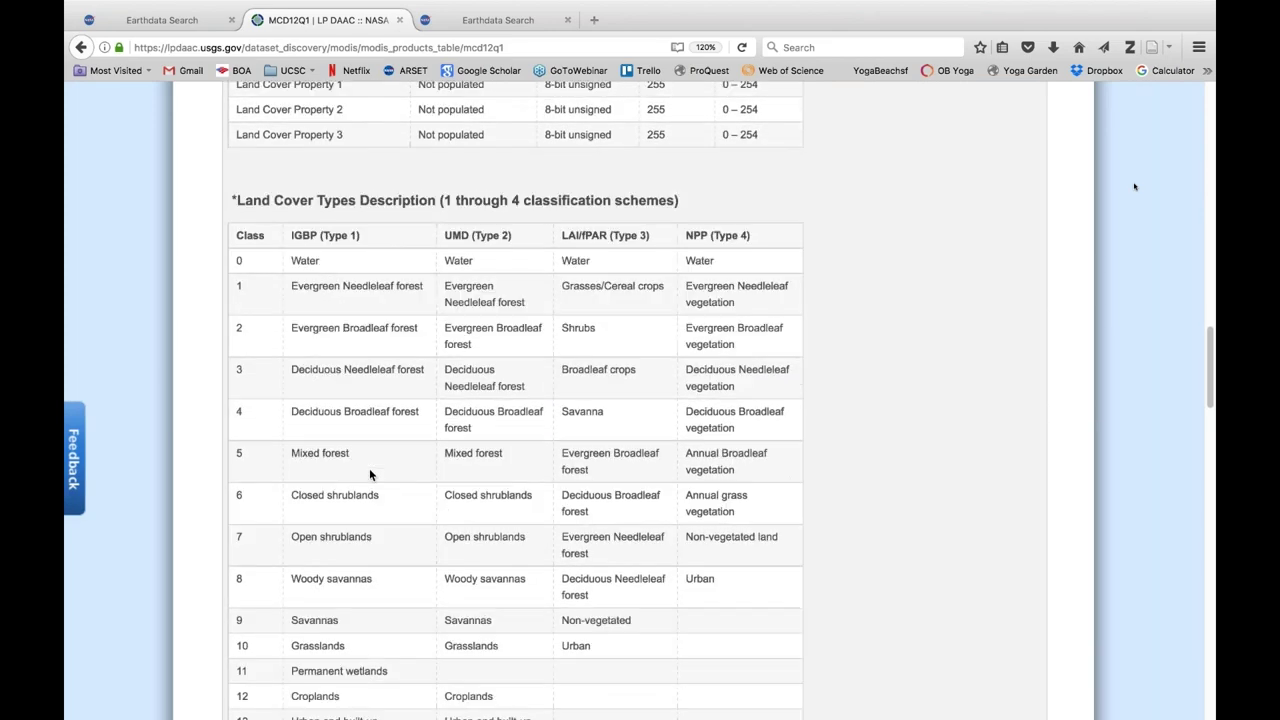
scroll(369, 474, down, 2)
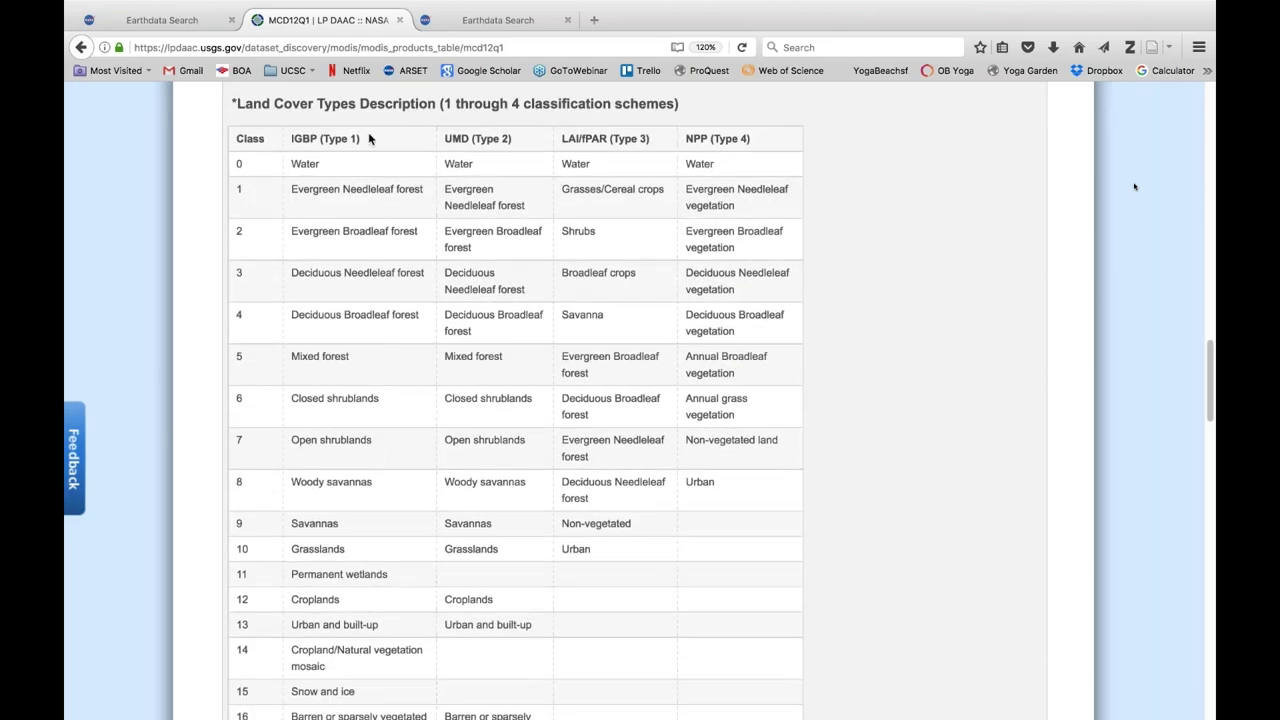
drag(368, 138, 291, 139)
click(509, 139)
drag(512, 139, 441, 144)
click(408, 146)
Return to the Earthdata Search granules and draw a rectangular search area over northwest Borneo, from about SW 2.67, 113.06 to NE 3.94, 114.33.
click(199, 25)
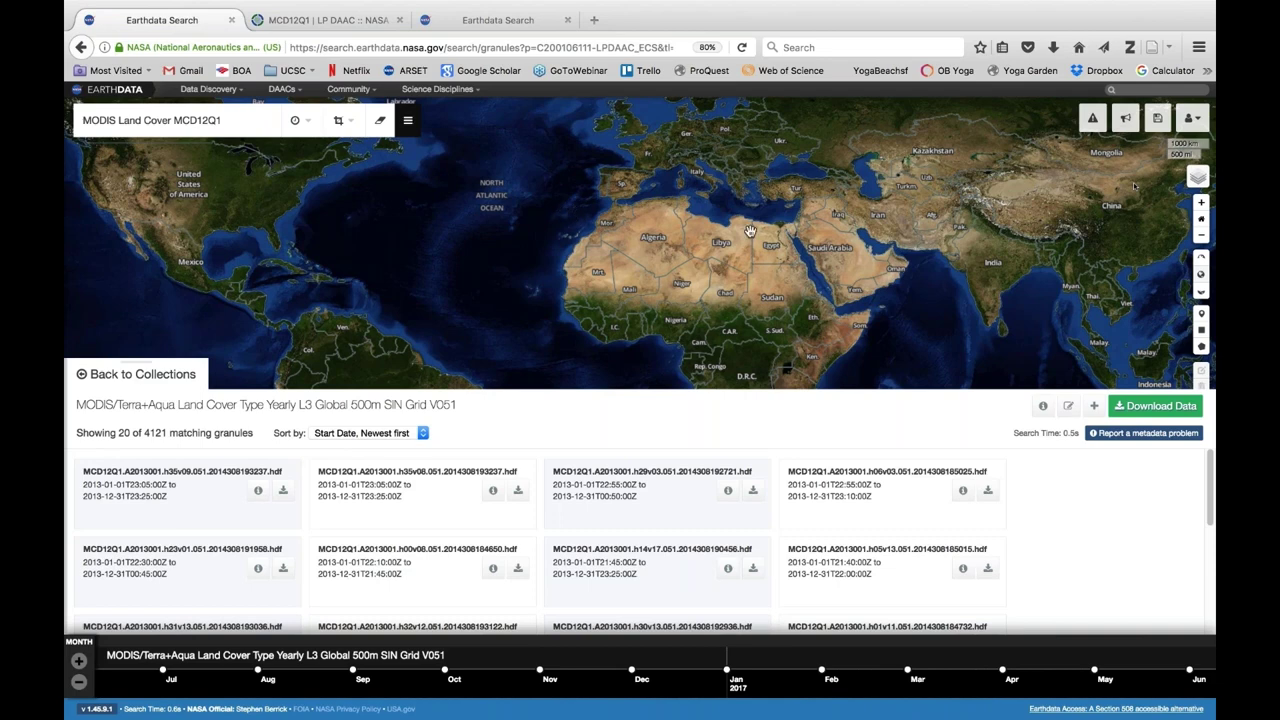
drag(937, 254, 771, 238)
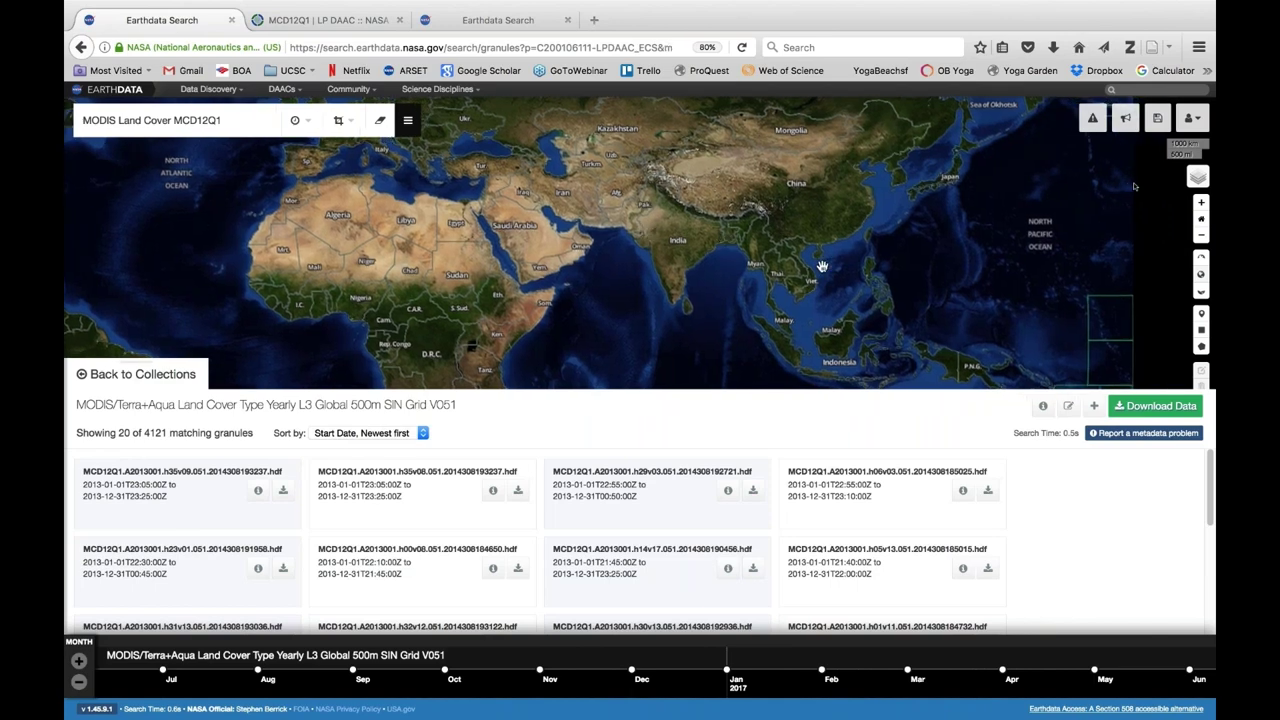
drag(830, 321, 797, 282)
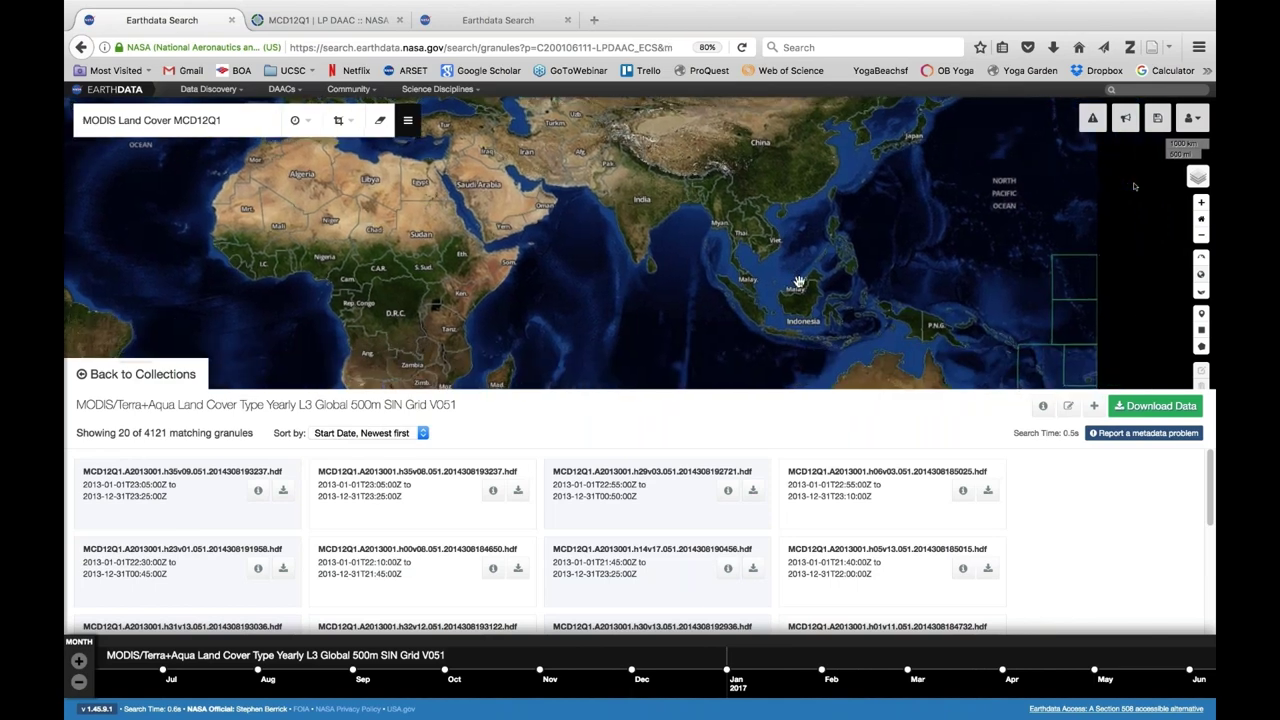
click(1203, 203)
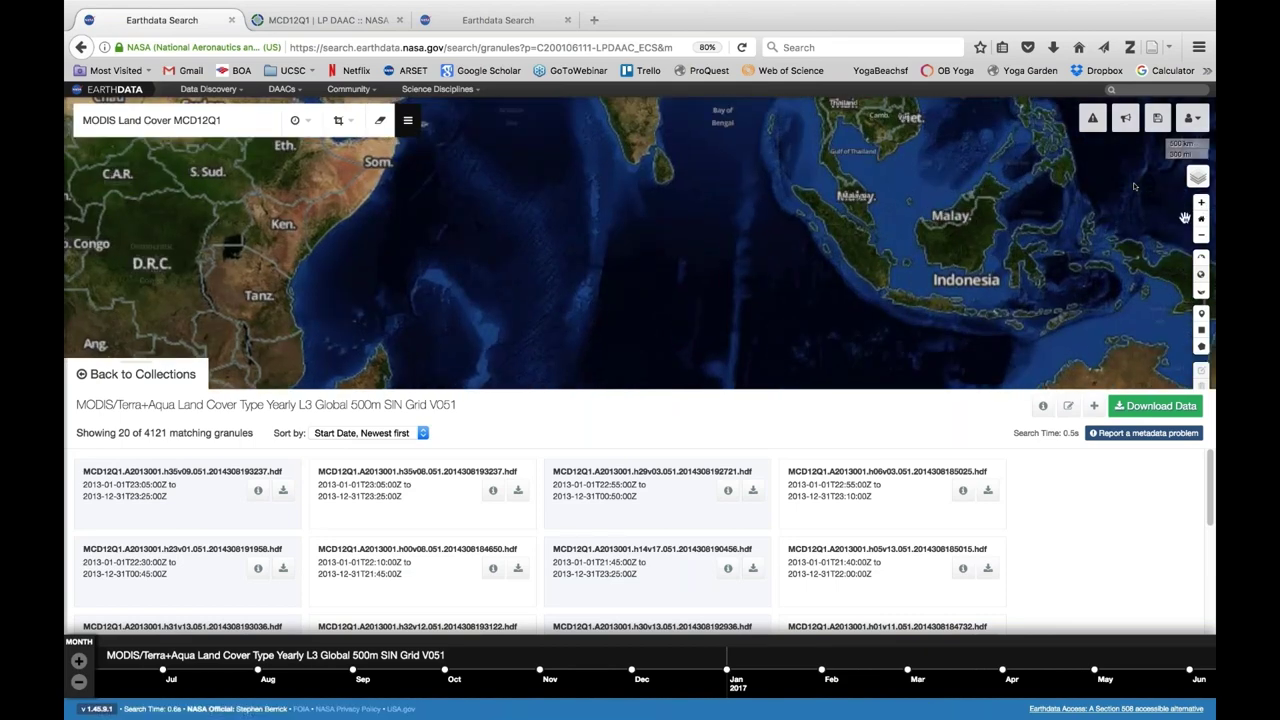
drag(1055, 211, 851, 246)
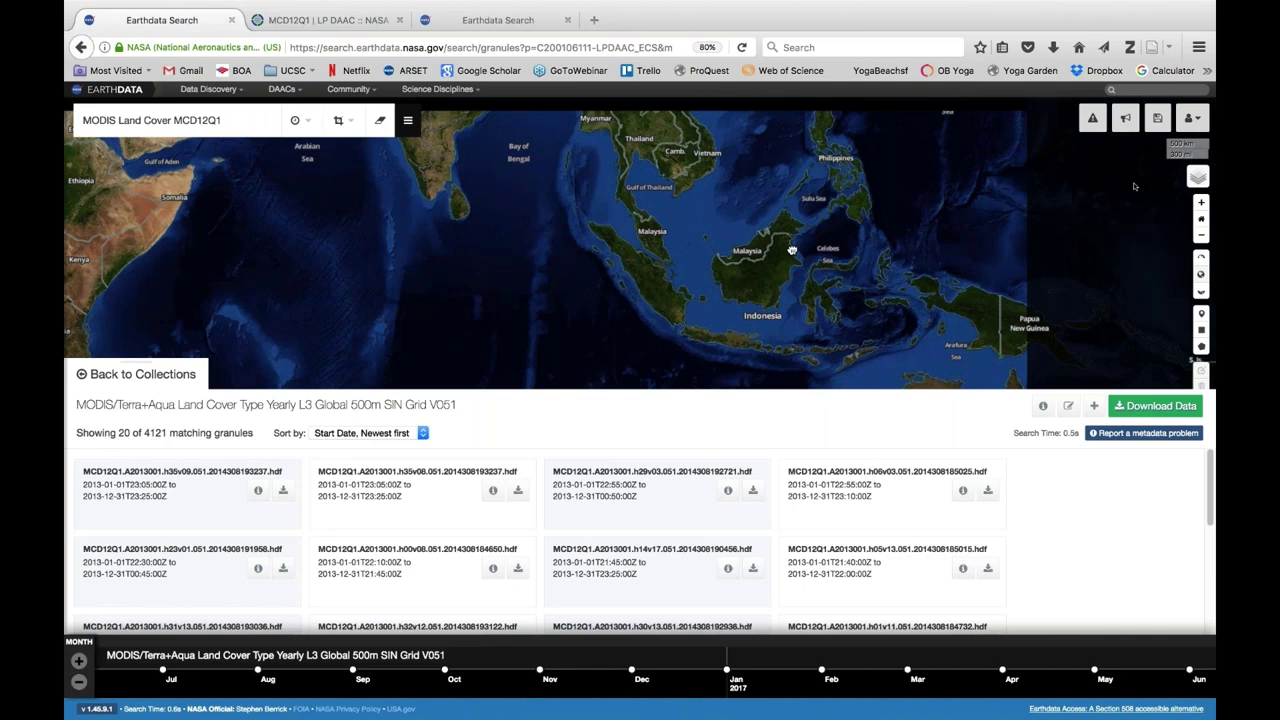
click(1203, 203)
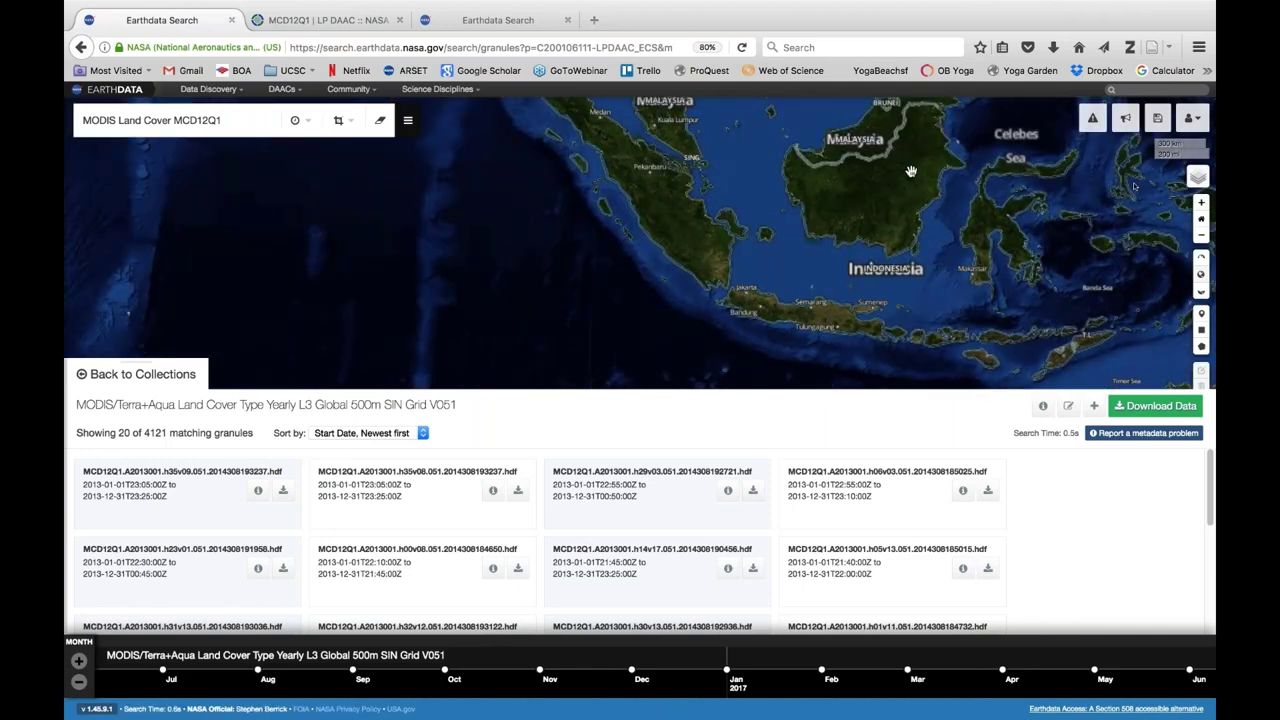
drag(861, 250, 823, 307)
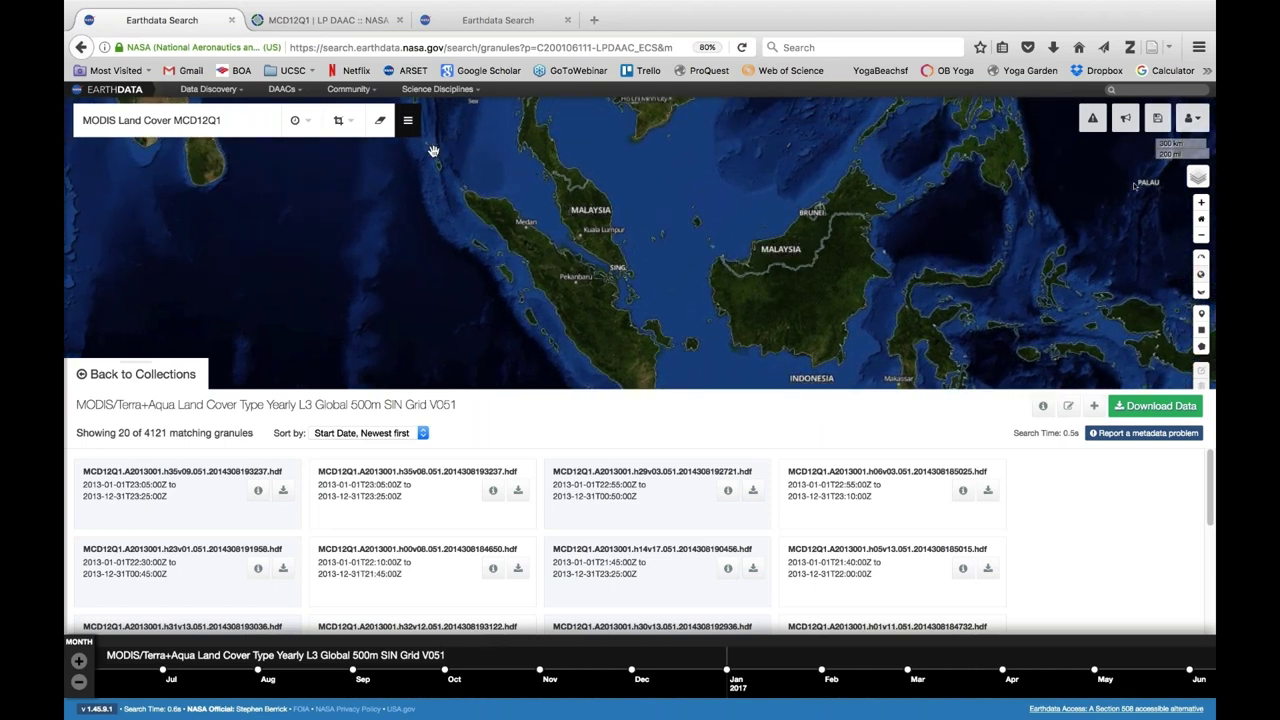
click(349, 130)
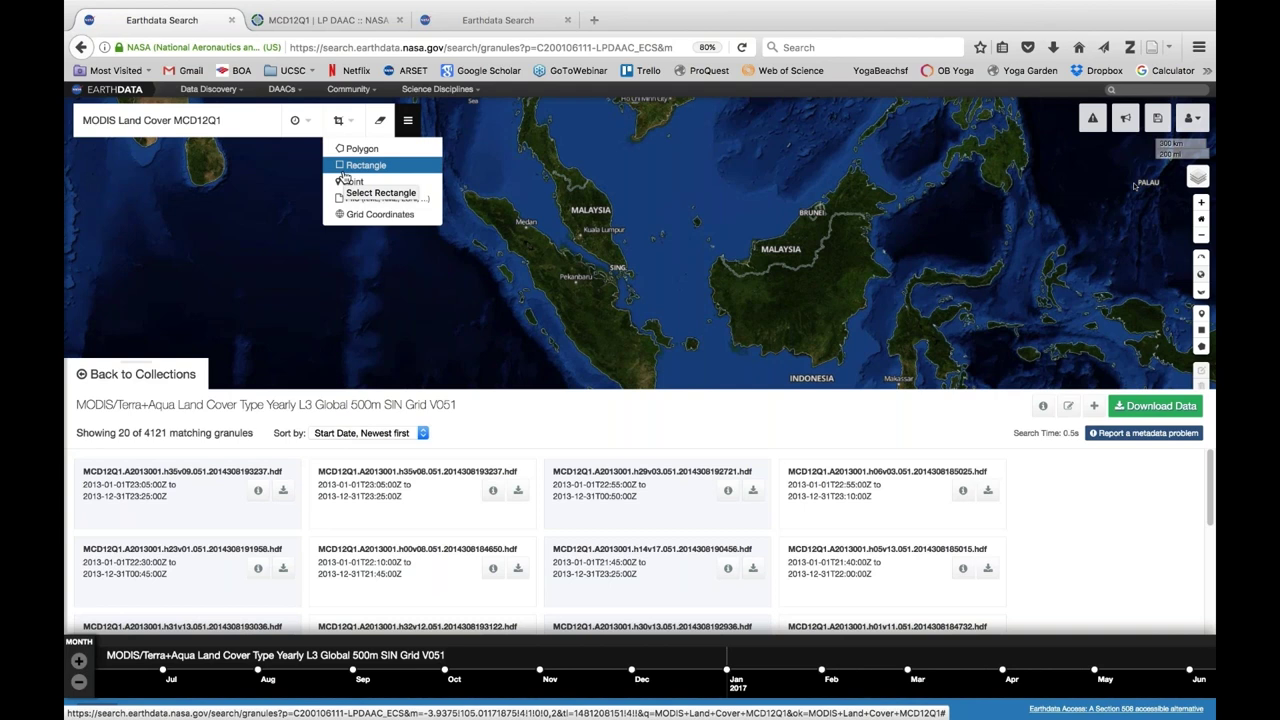
click(362, 165)
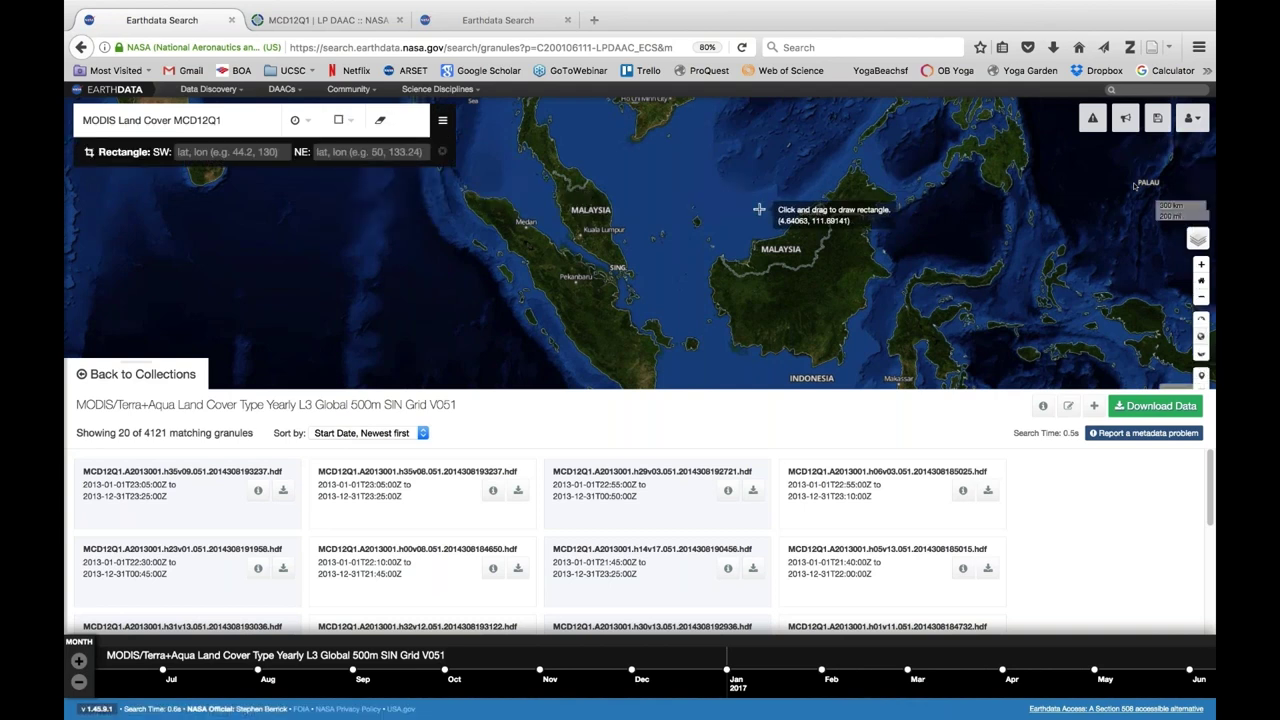
drag(786, 221, 808, 251)
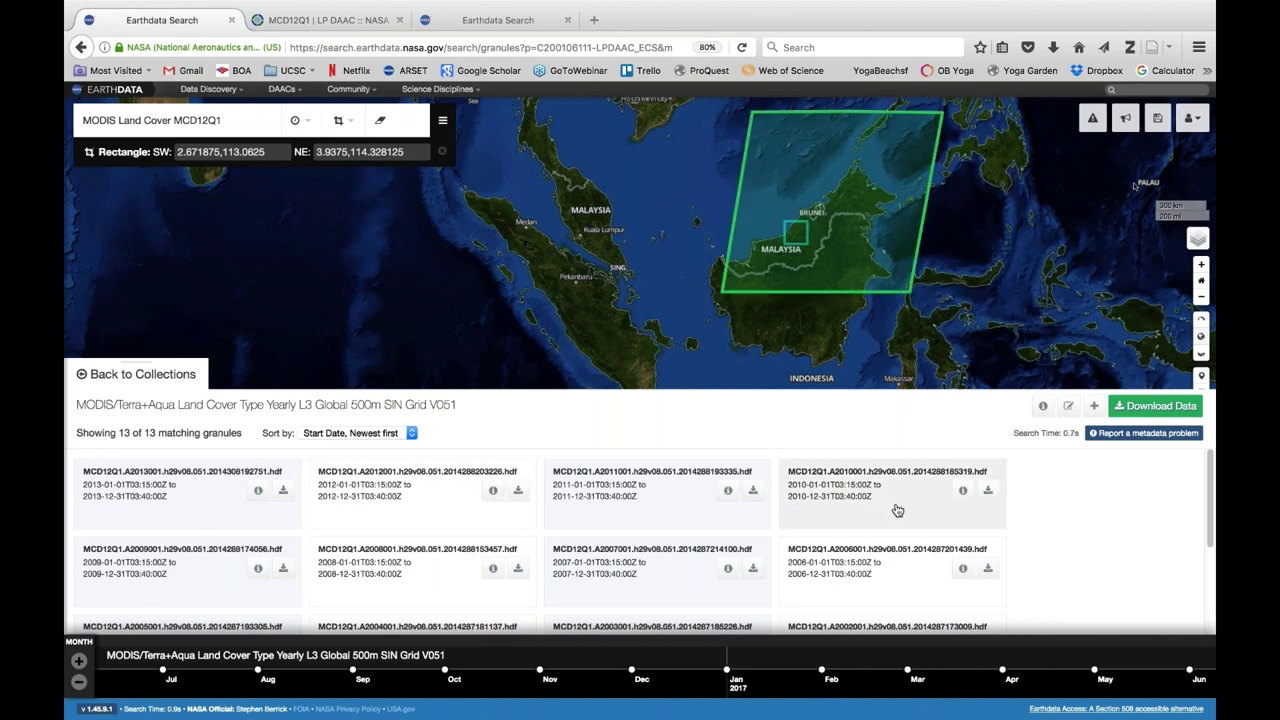
Review the remaining granules for the search area and look at the temporal filter options without applying one.
drag(1209, 503, 1205, 591)
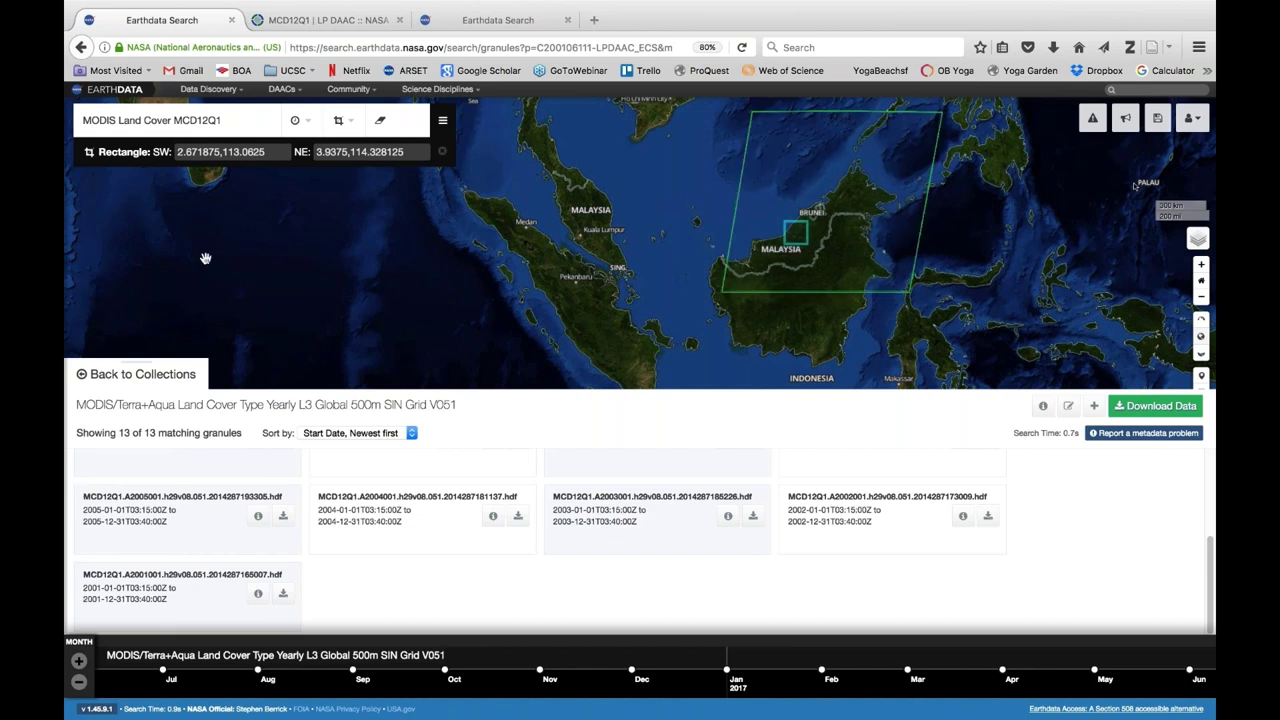
click(298, 121)
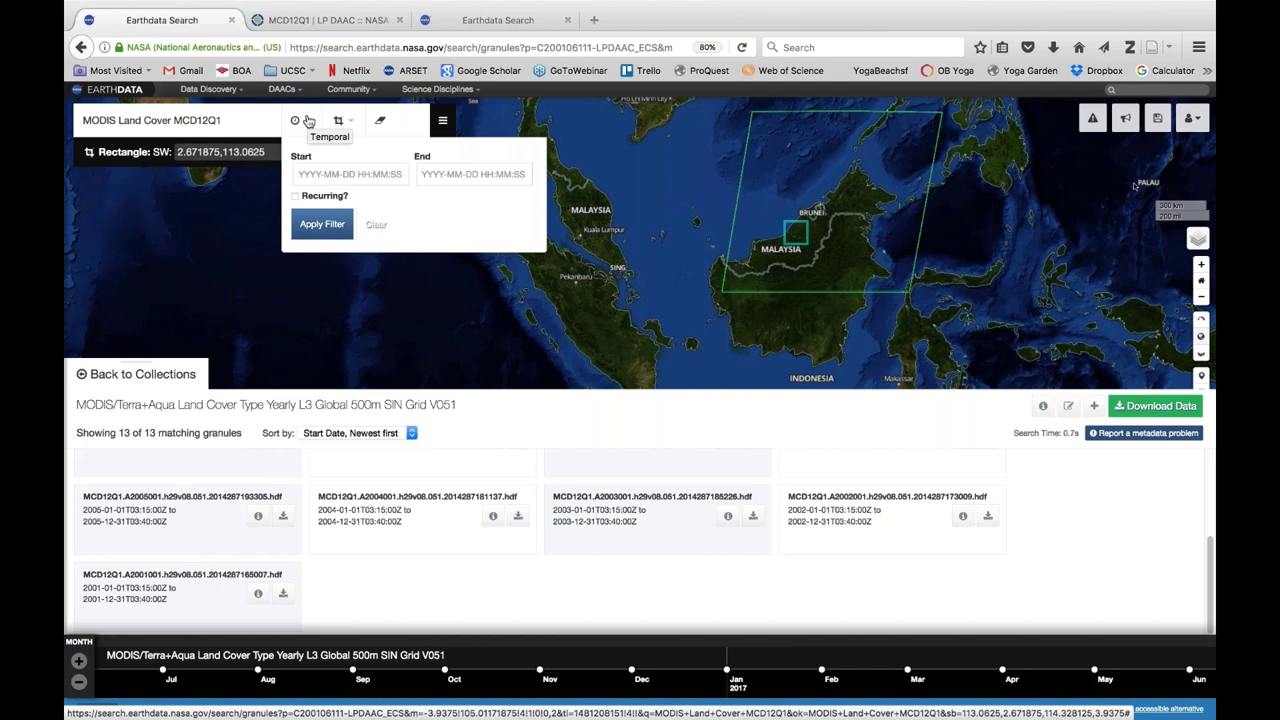
click(306, 120)
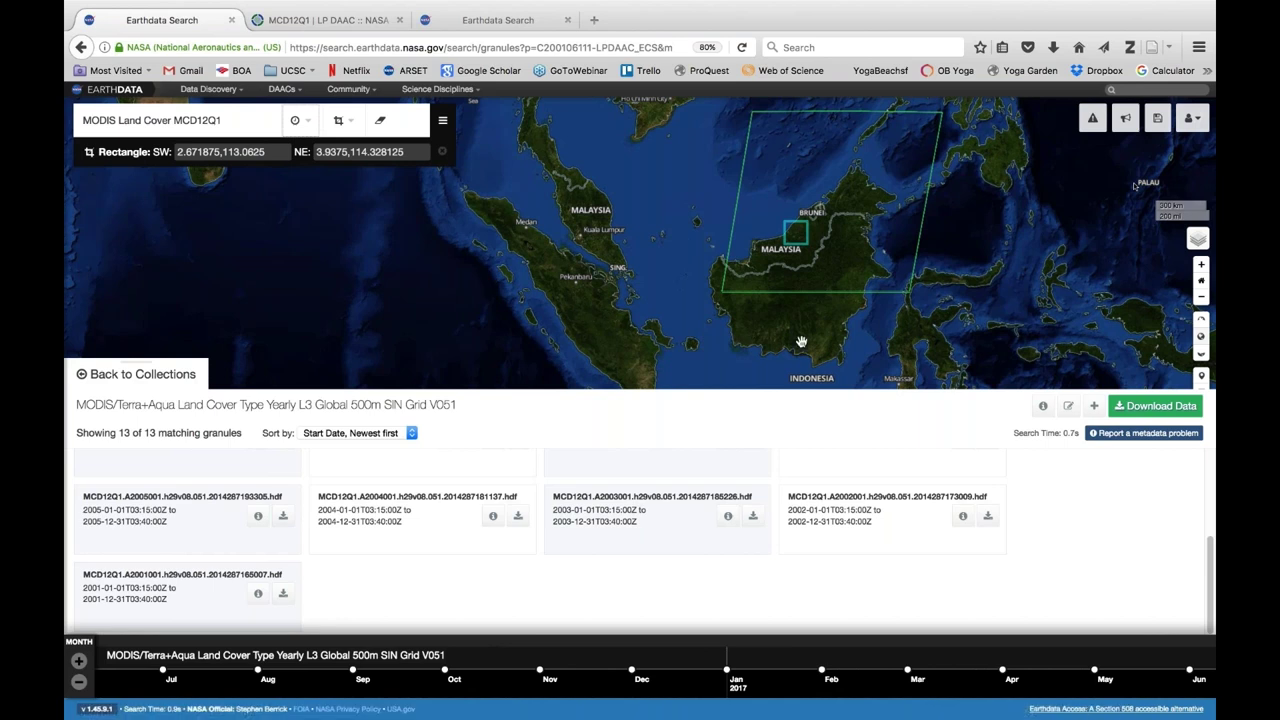
Open the data access options for the matching granules and choose GeoTiff as the customized product's output file format.
click(1153, 410)
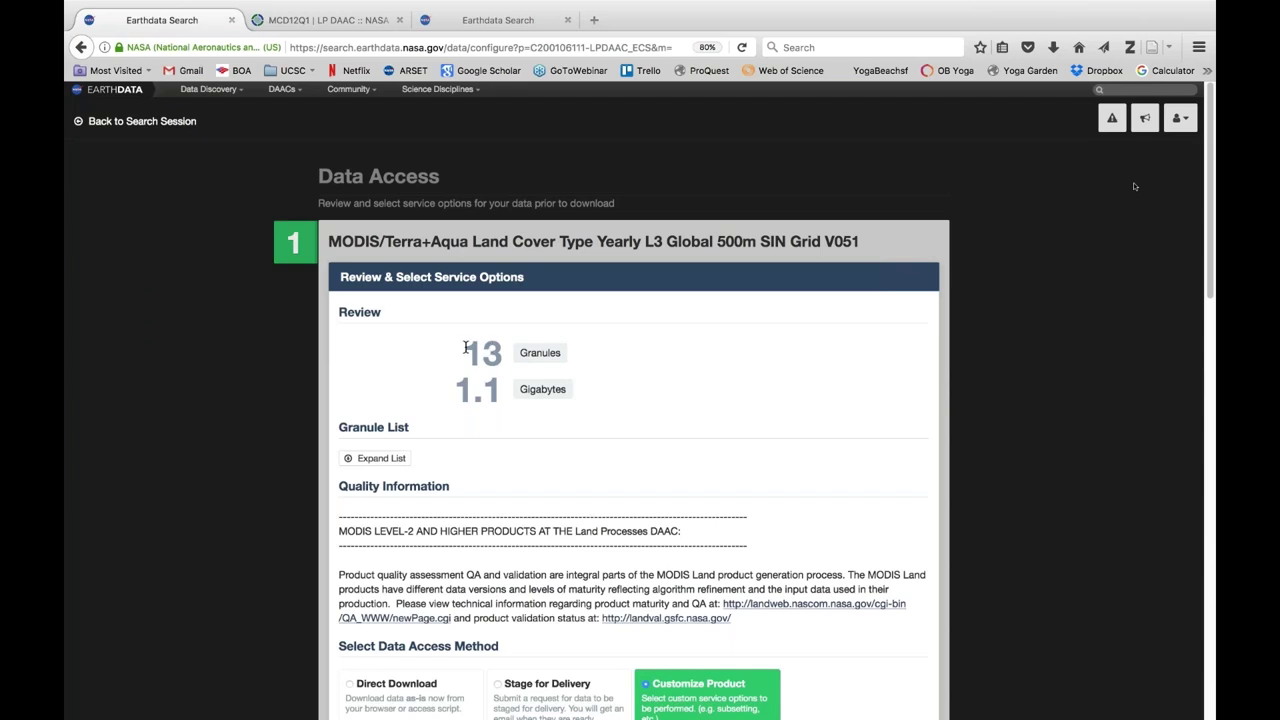
scroll(731, 385, down, 1)
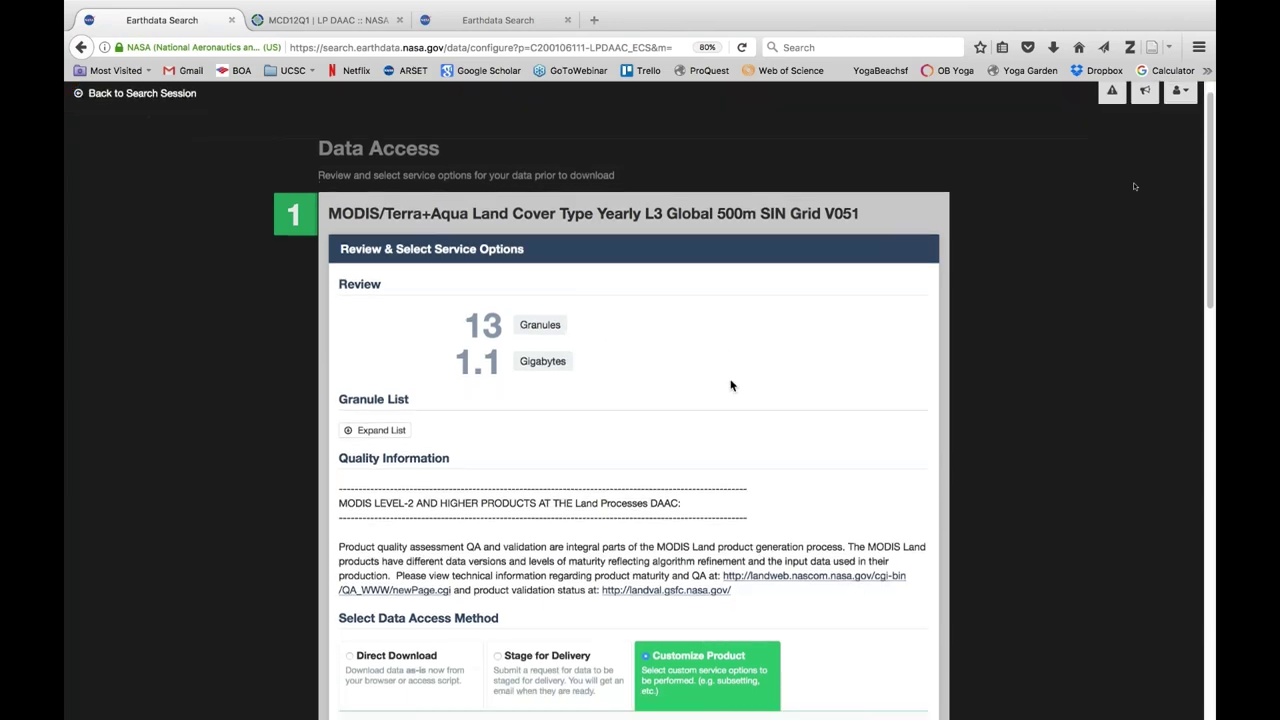
scroll(731, 385, down, 5)
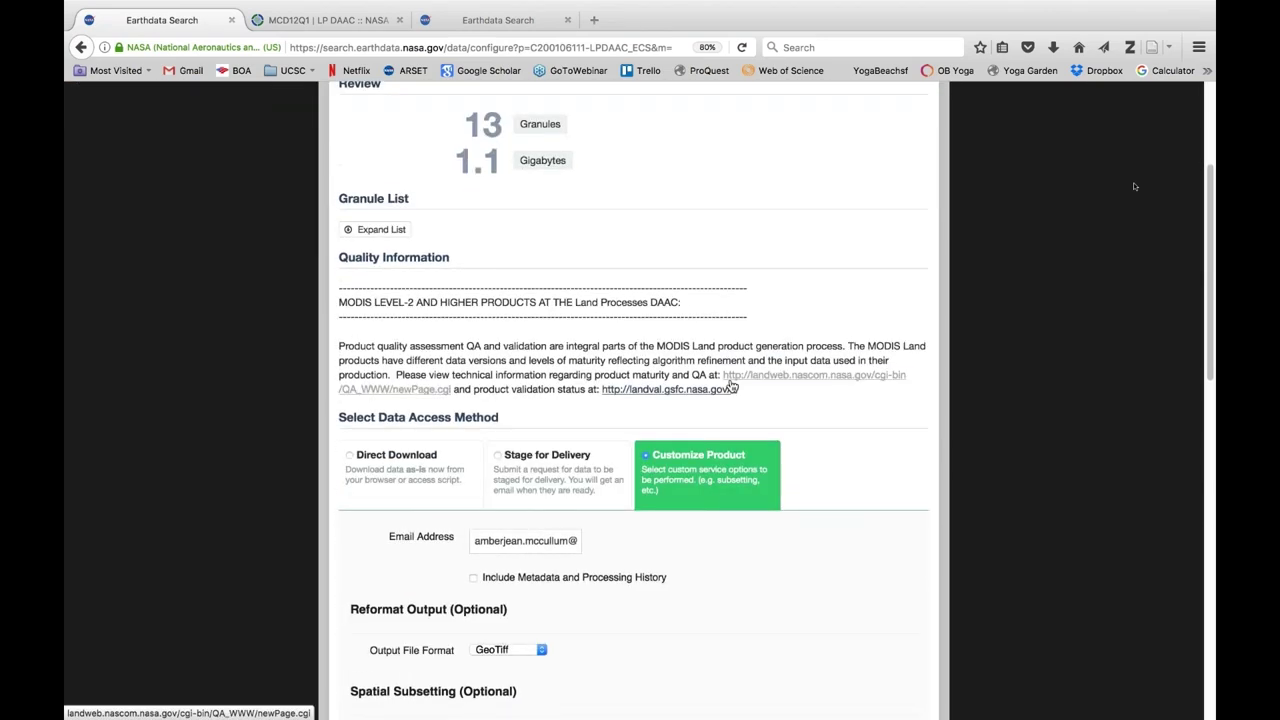
scroll(731, 386, down, 2)
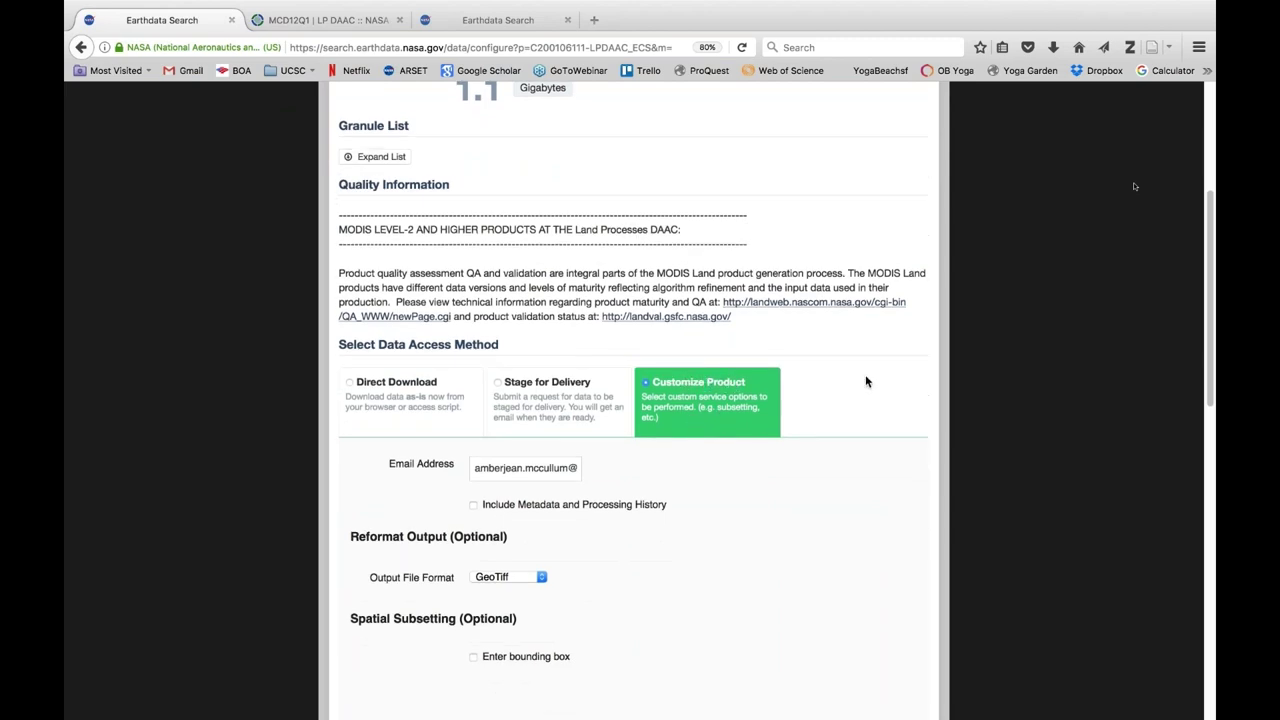
scroll(866, 381, down, 1)
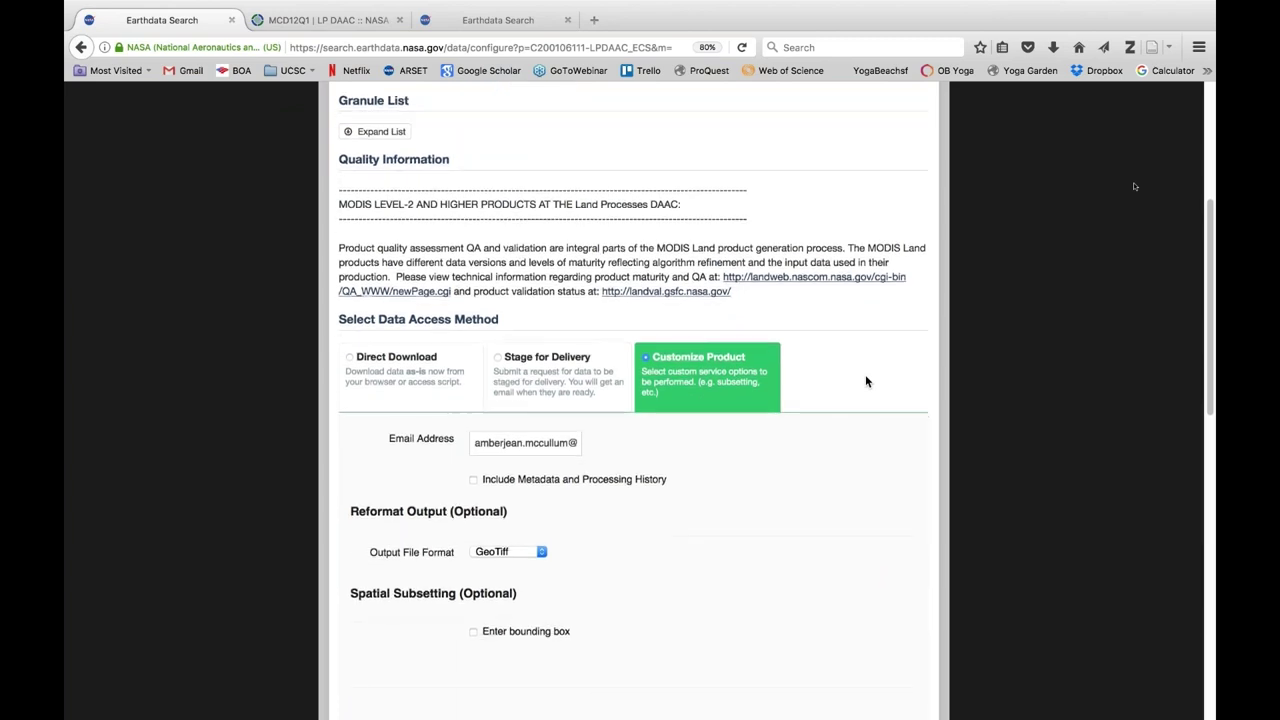
scroll(866, 381, down, 2)
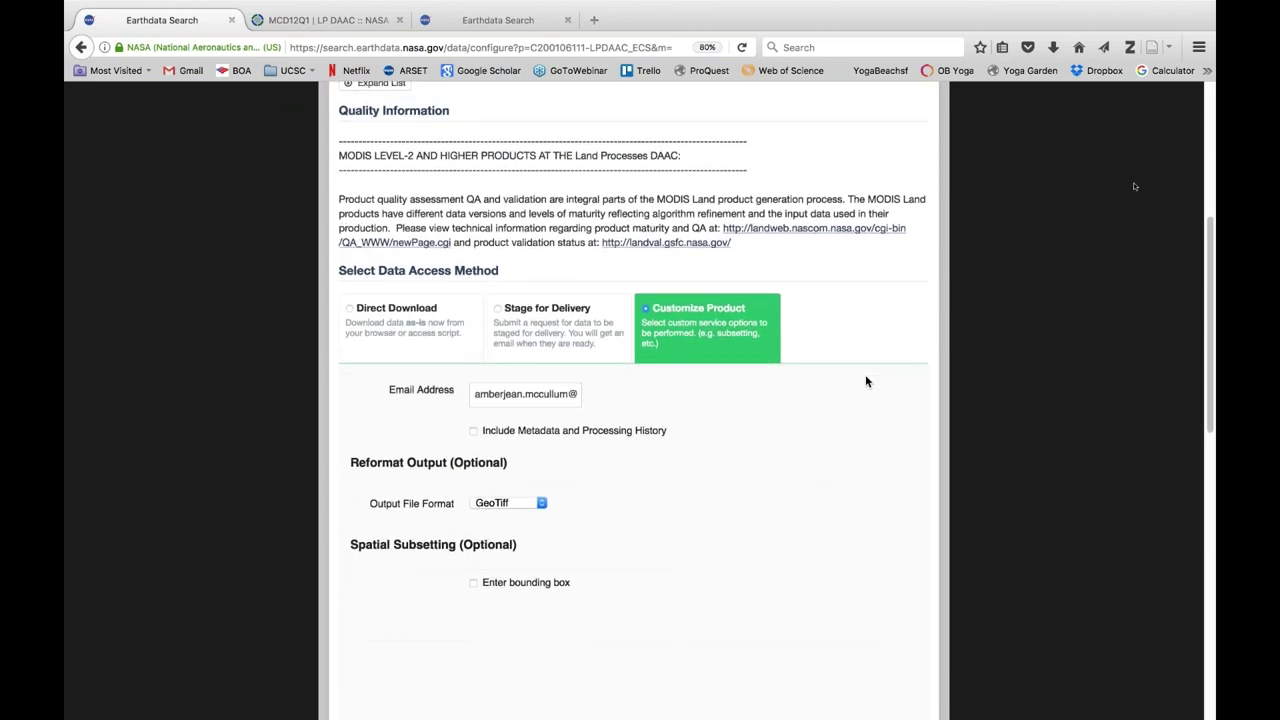
scroll(866, 381, down, 3)
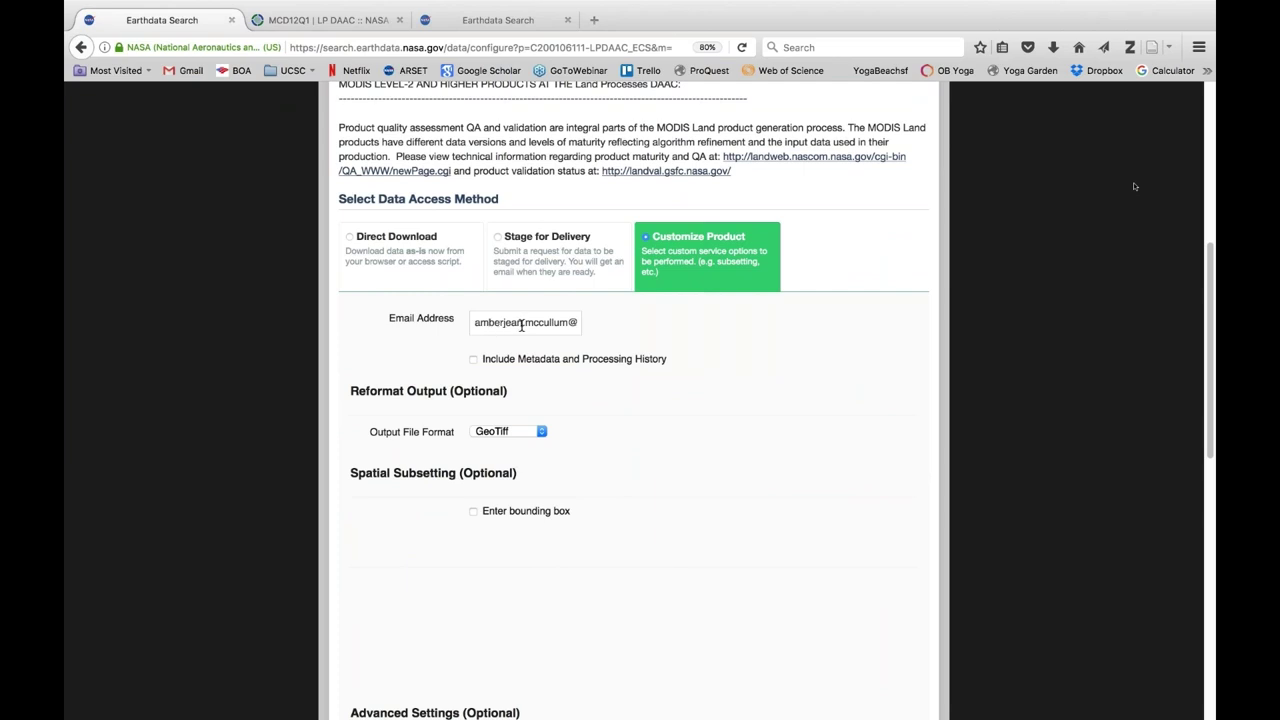
scroll(750, 334, down, 4)
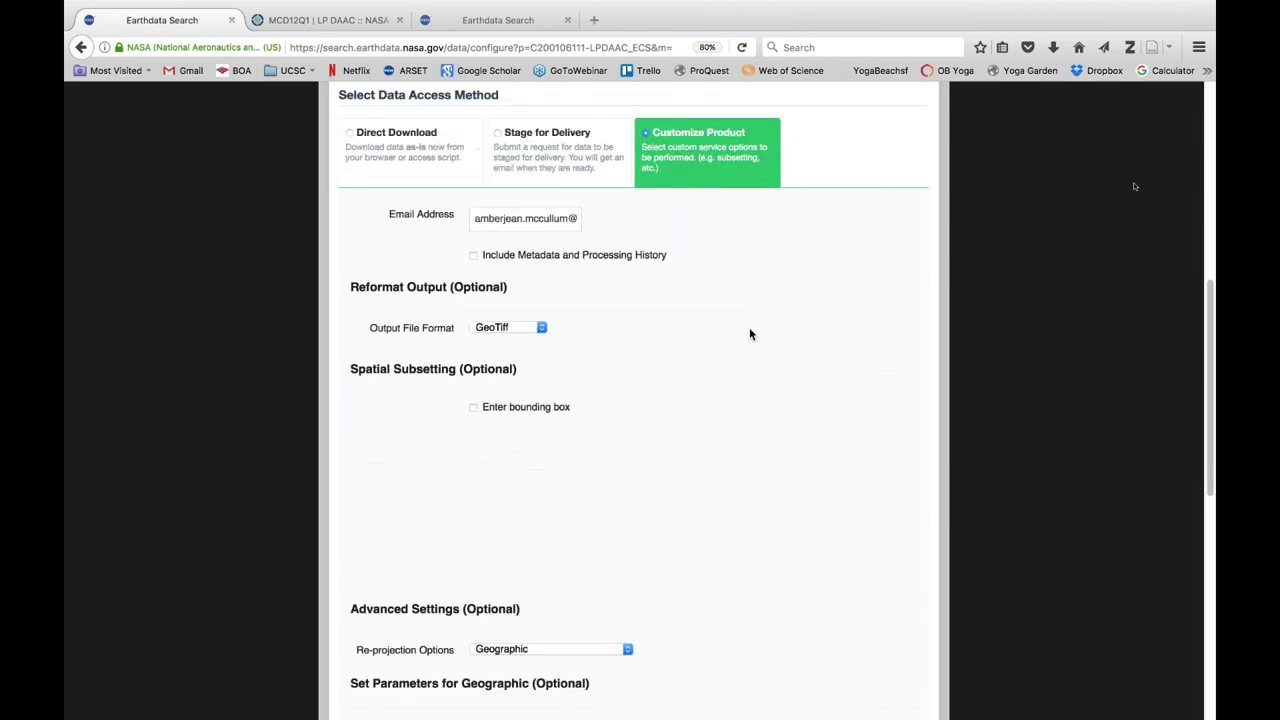
scroll(750, 334, down, 1)
click(507, 312)
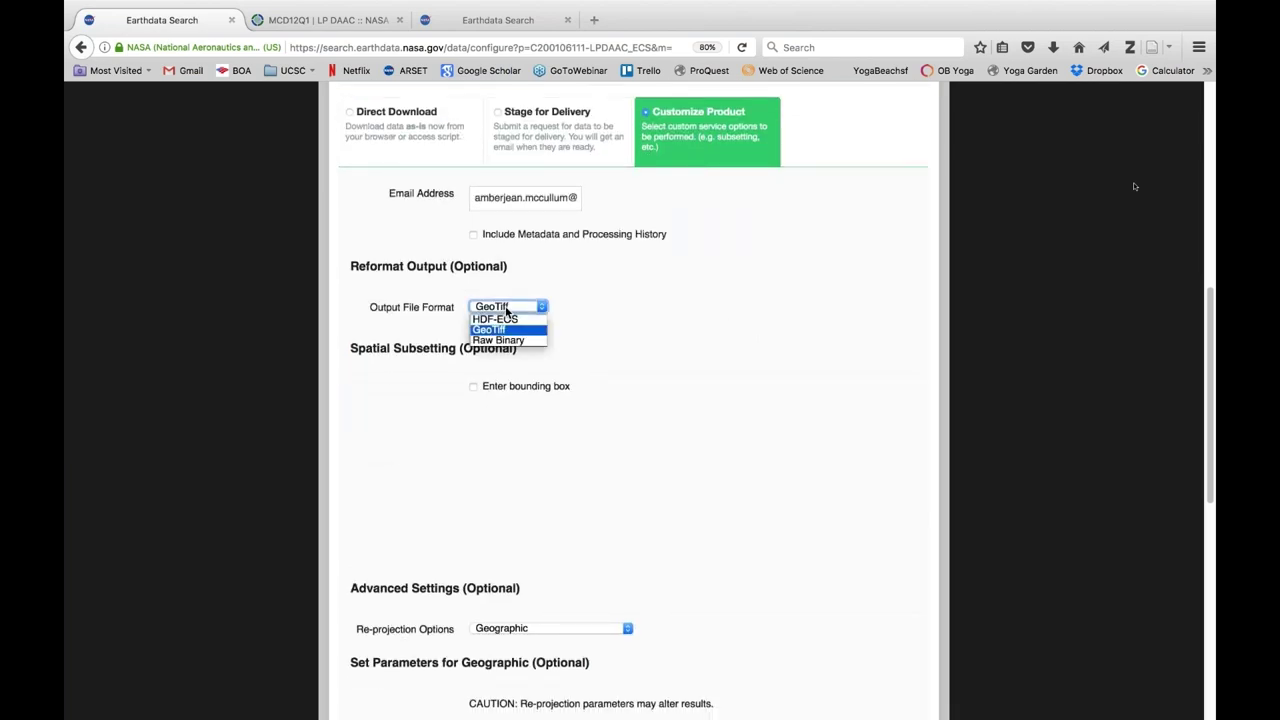
click(505, 333)
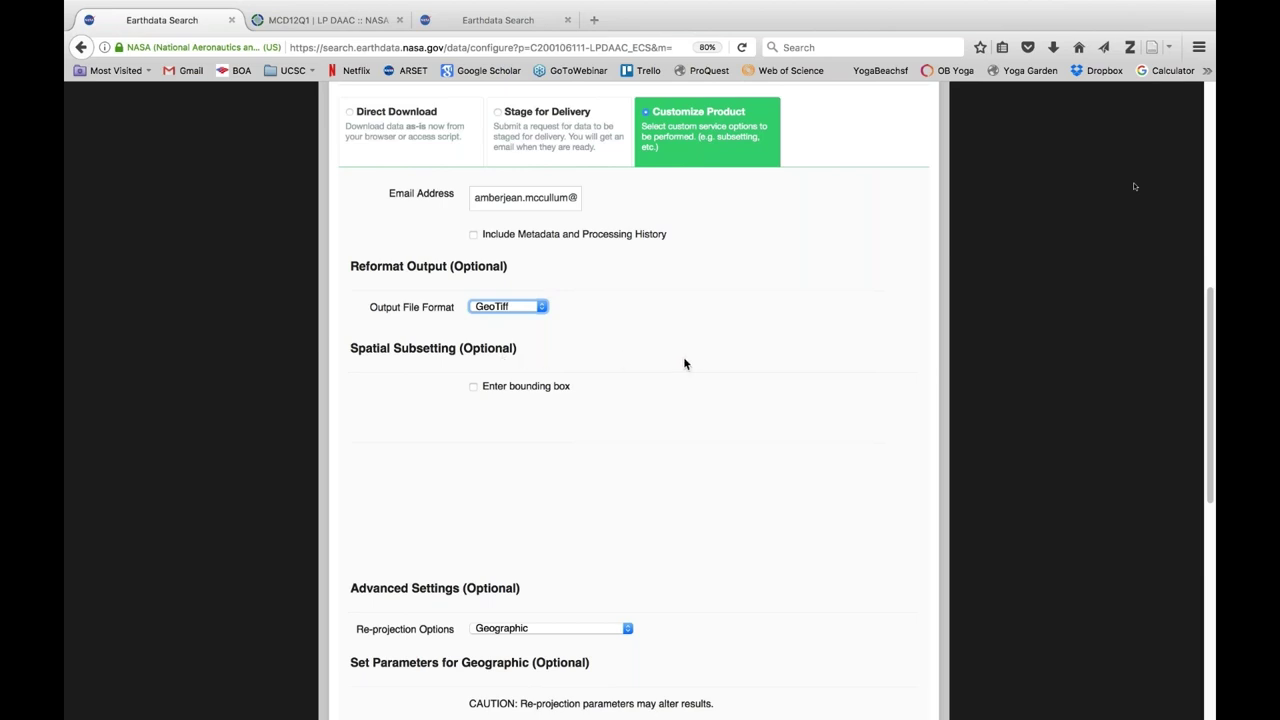
Choose the Geographic re-projection with the WGS84 datum for the customized product.
scroll(684, 364, down, 1)
scroll(684, 364, down, 3)
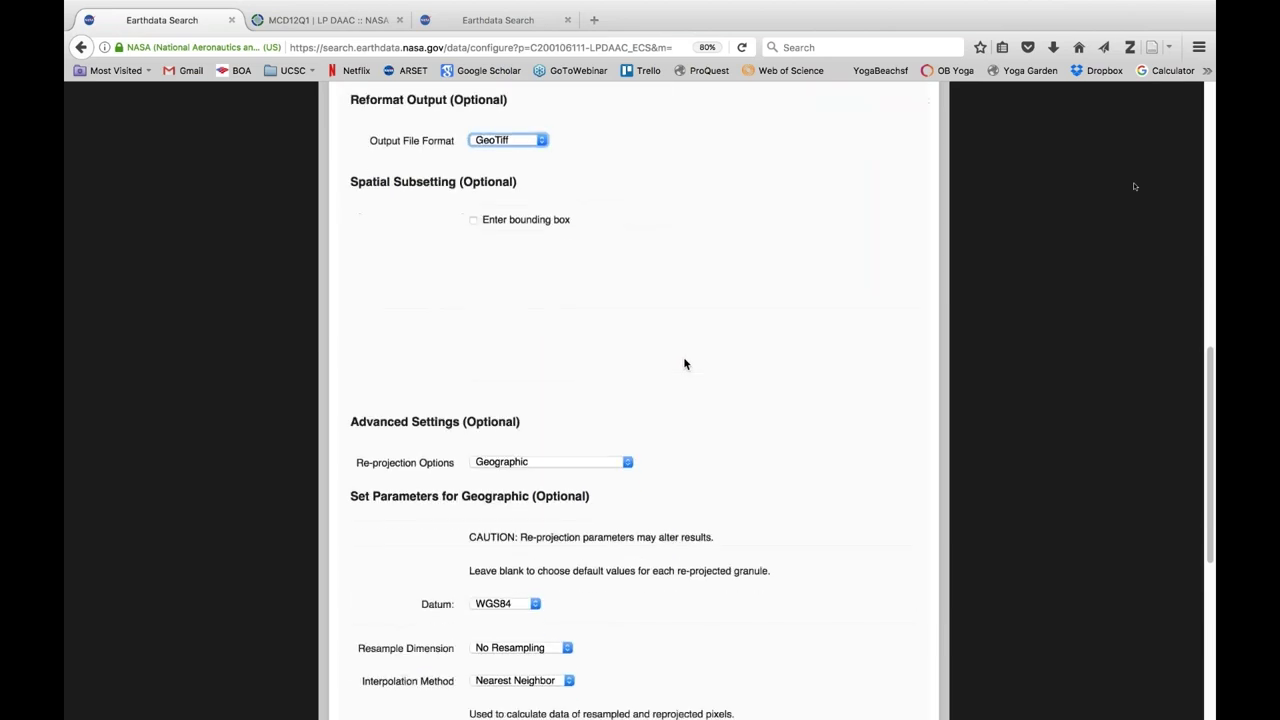
scroll(684, 364, down, 3)
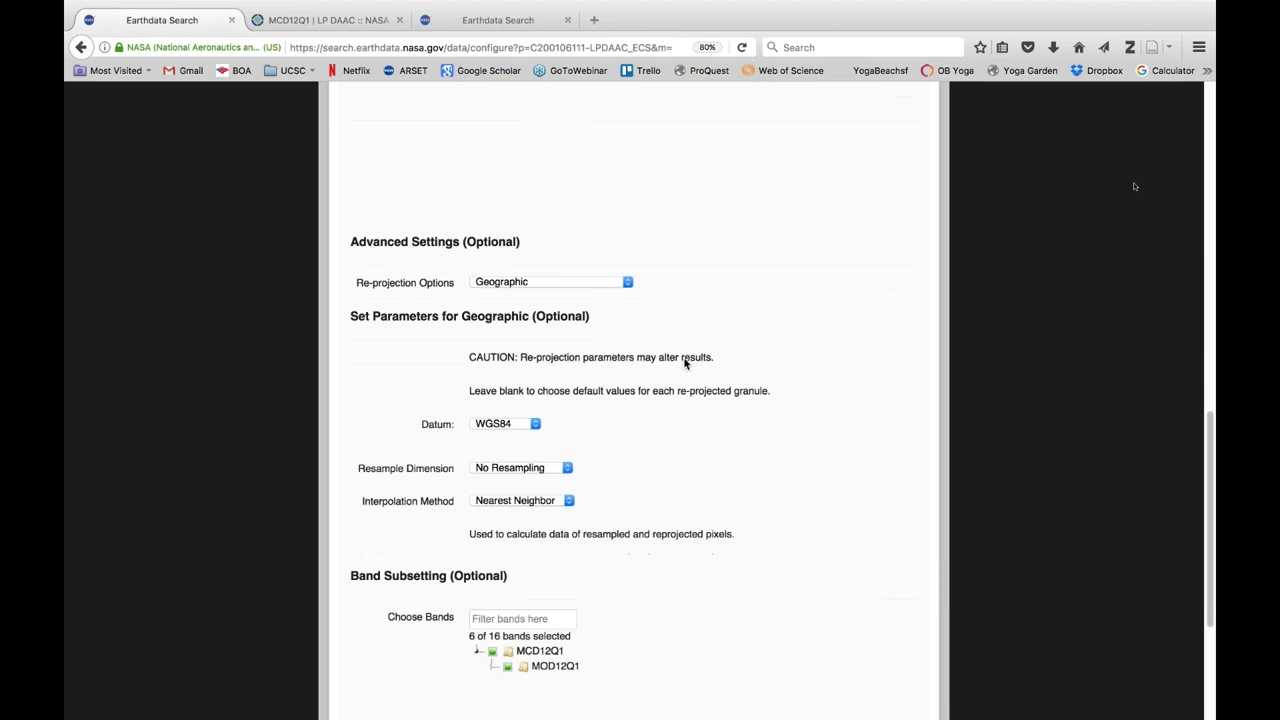
click(584, 236)
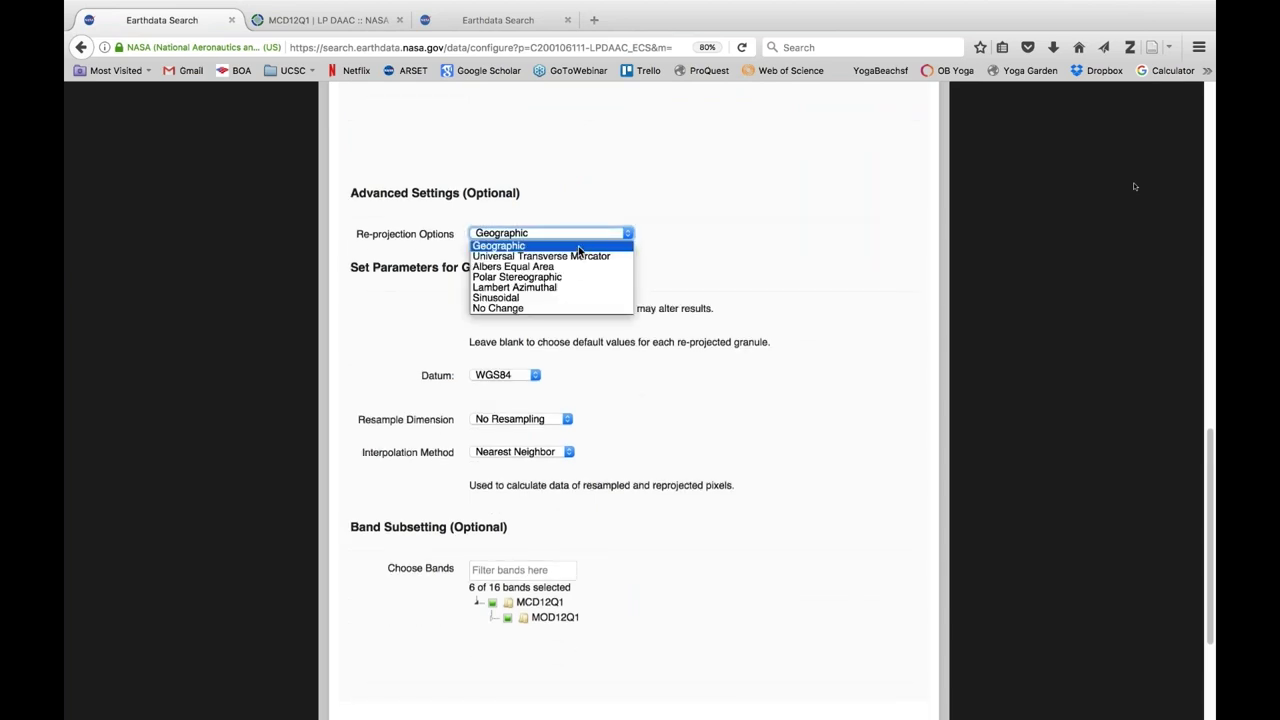
click(578, 246)
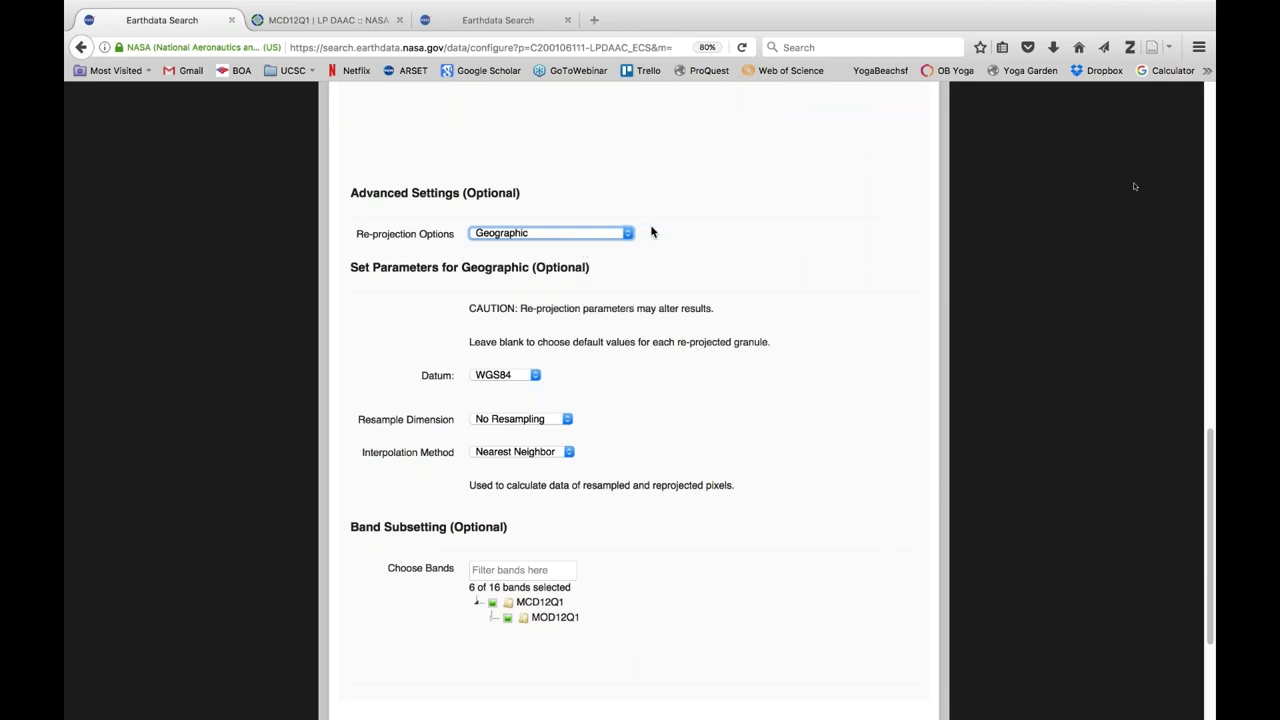
scroll(684, 229, down, 2)
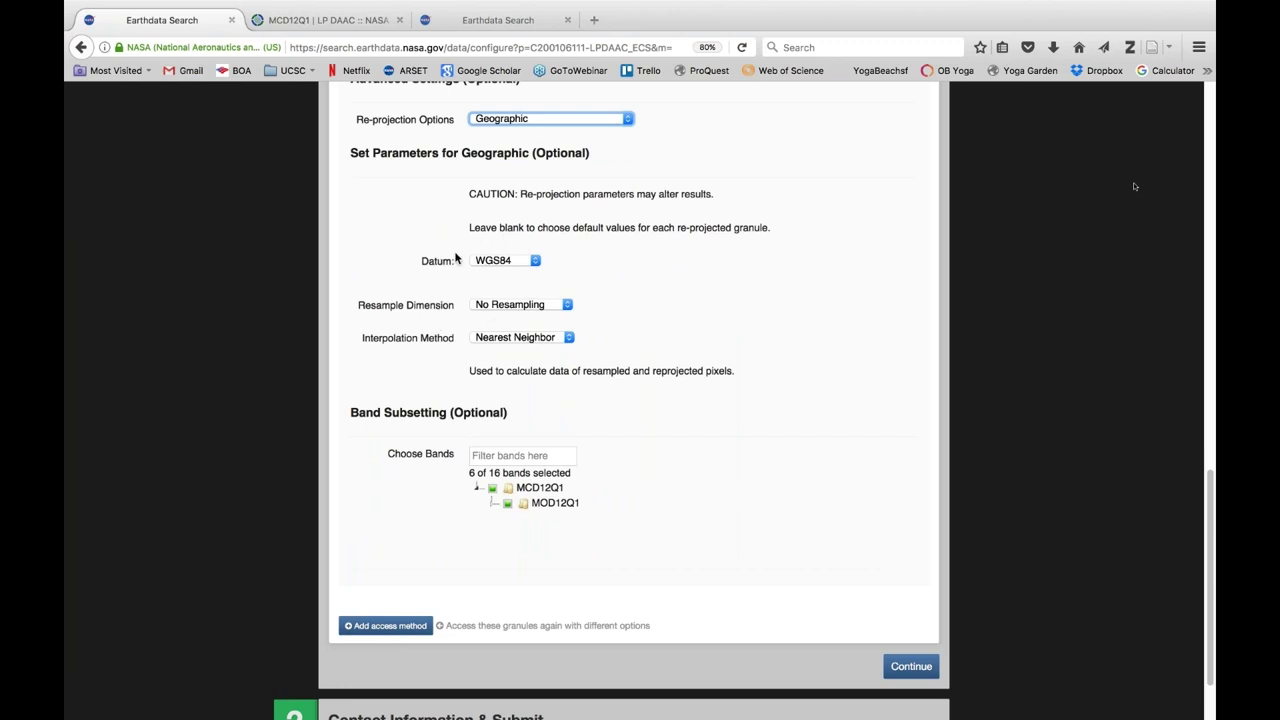
click(532, 262)
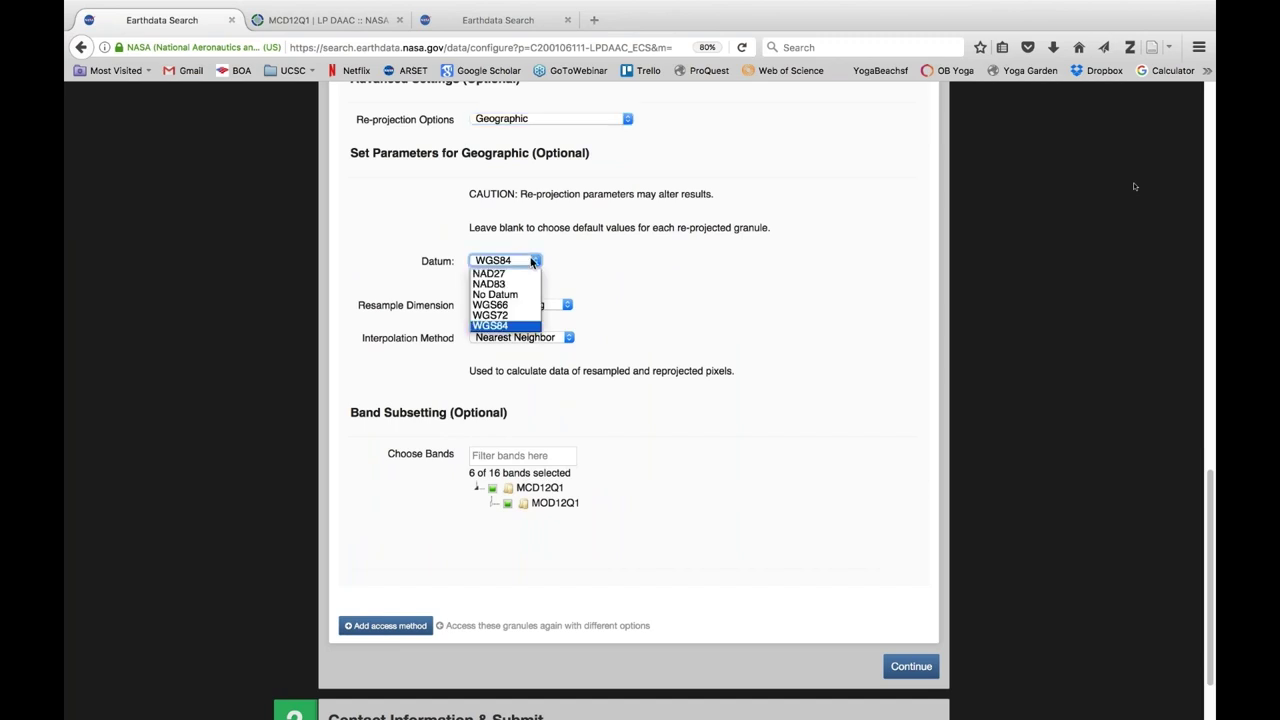
click(532, 262)
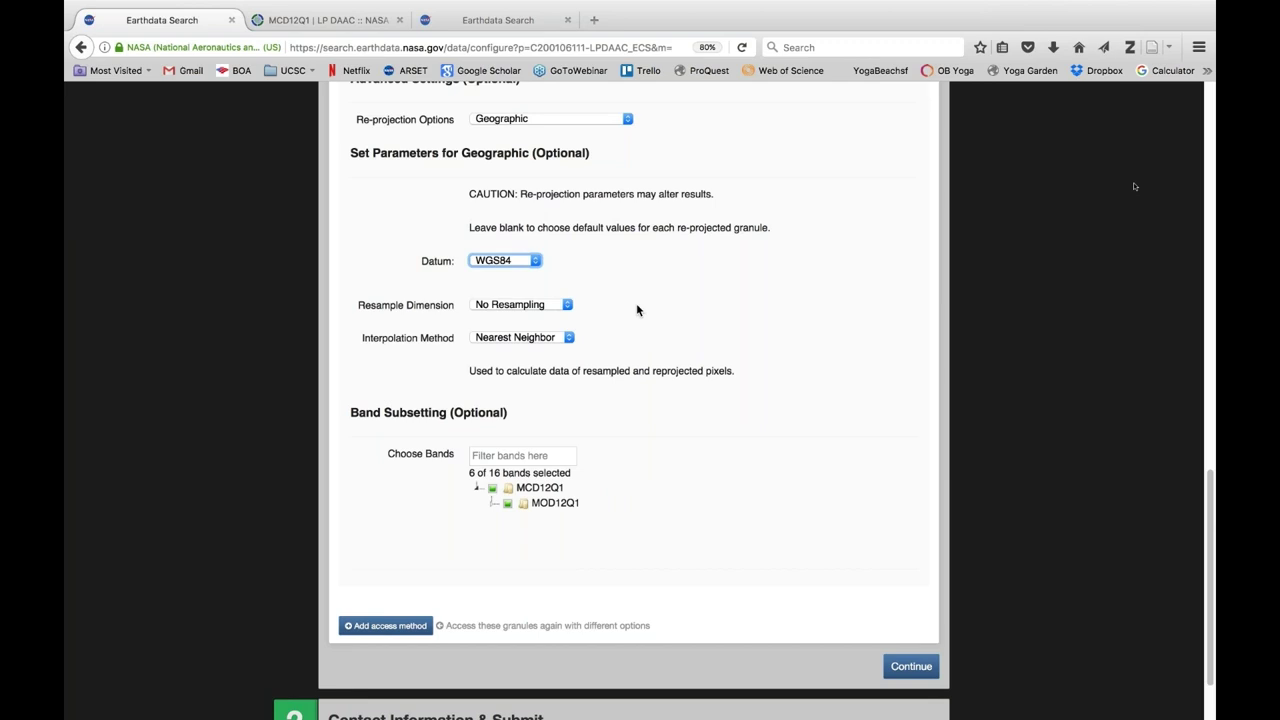
Expand the MOD12Q1 group in the band subsetting options and examine which land cover bands are selected.
scroll(637, 310, down, 2)
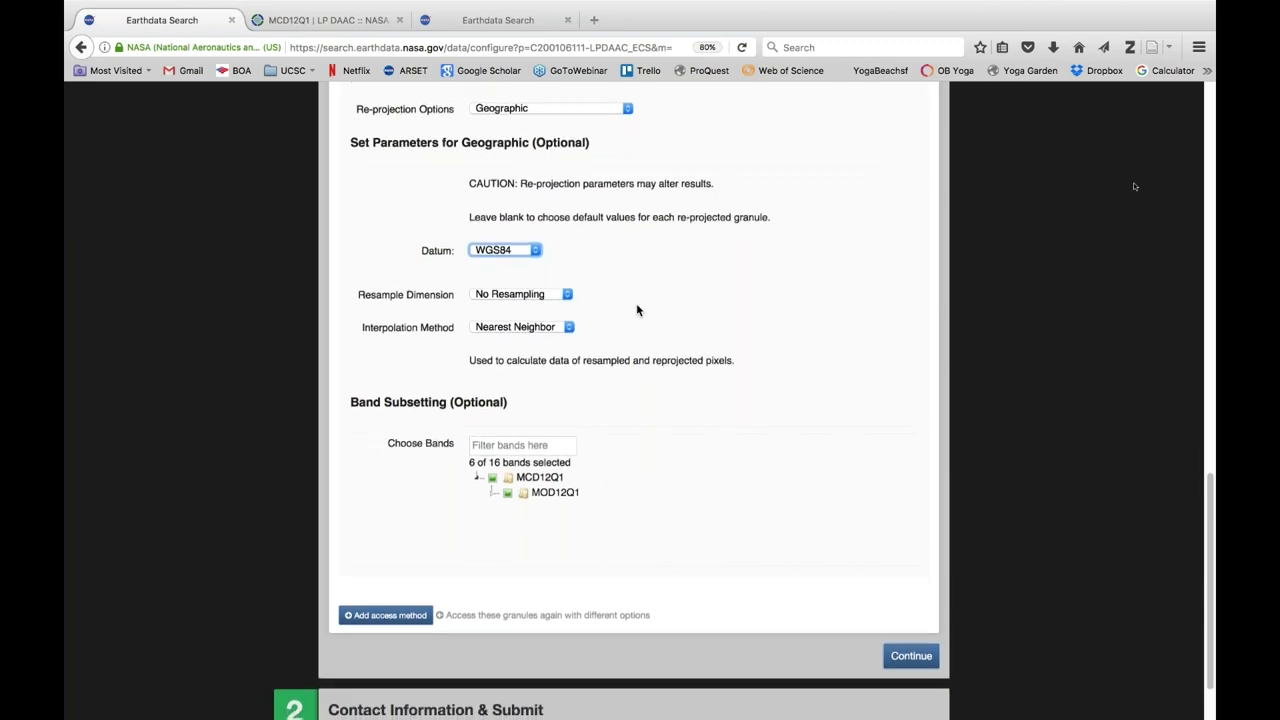
scroll(637, 310, down, 1)
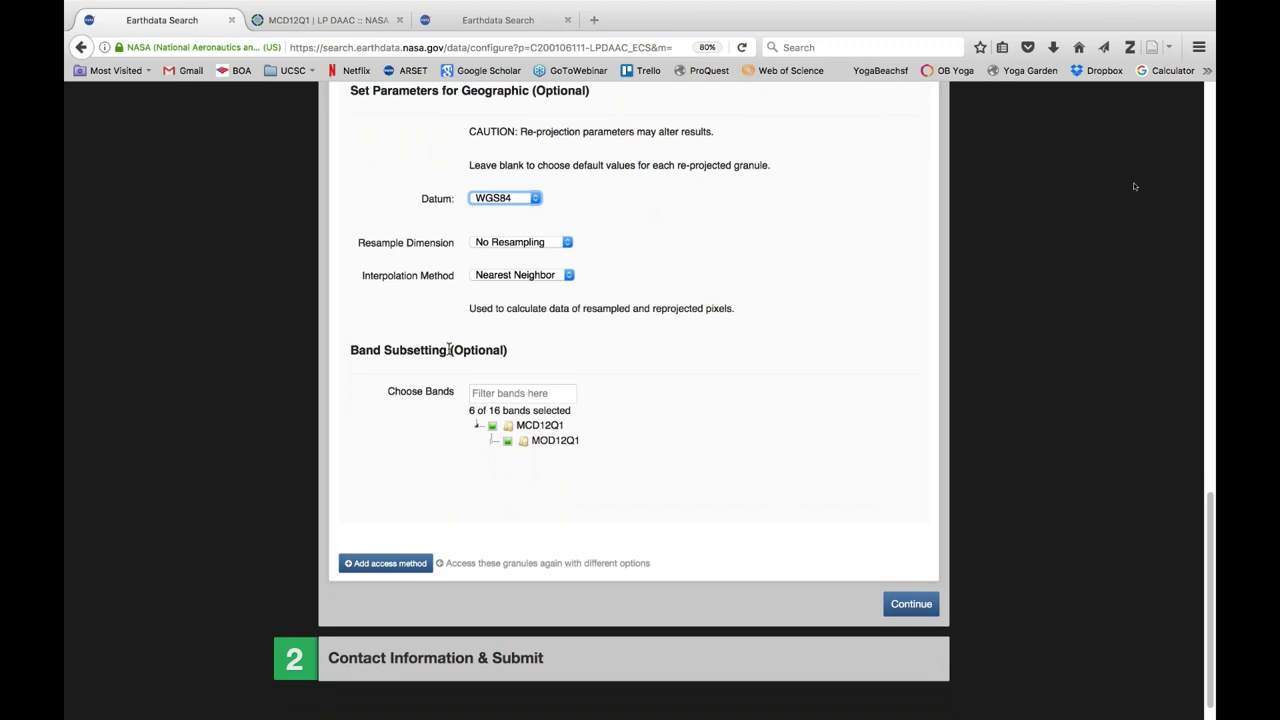
click(494, 444)
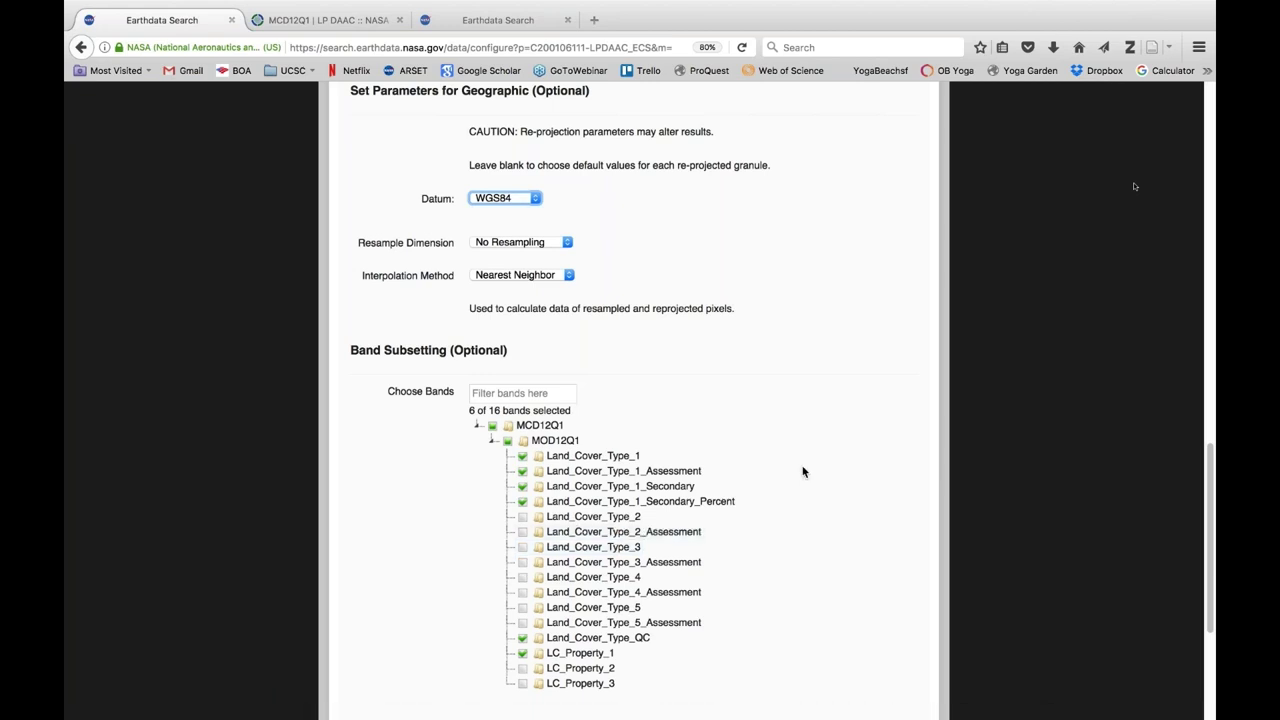
scroll(802, 472, down, 1)
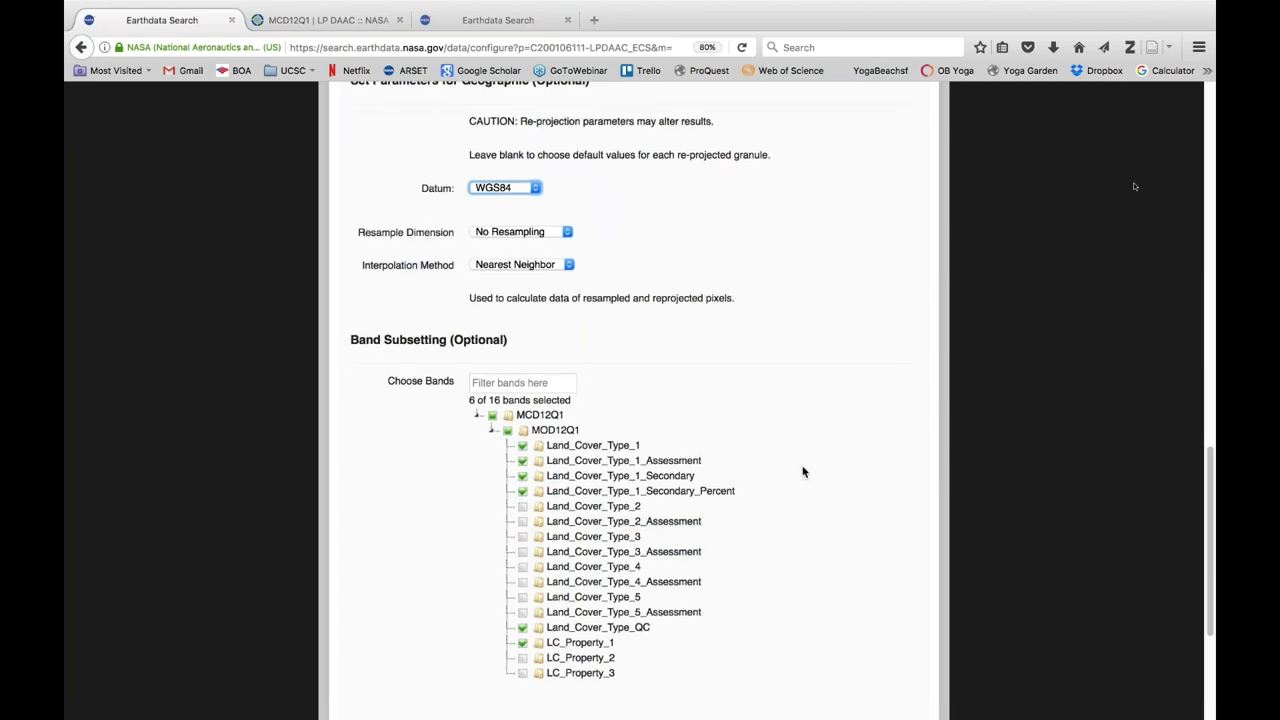
scroll(802, 472, down, 5)
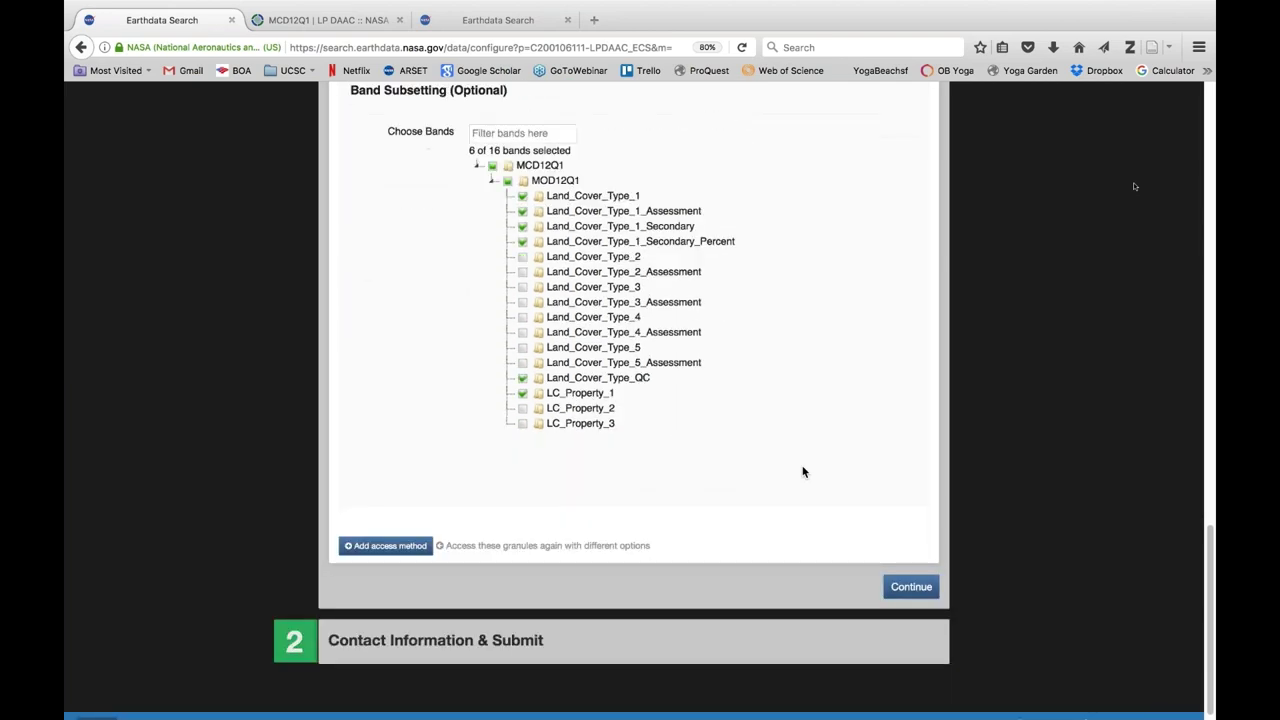
Continue from the service options to the contact information and submission stage, and view the processing page of the previously completed order.
click(906, 589)
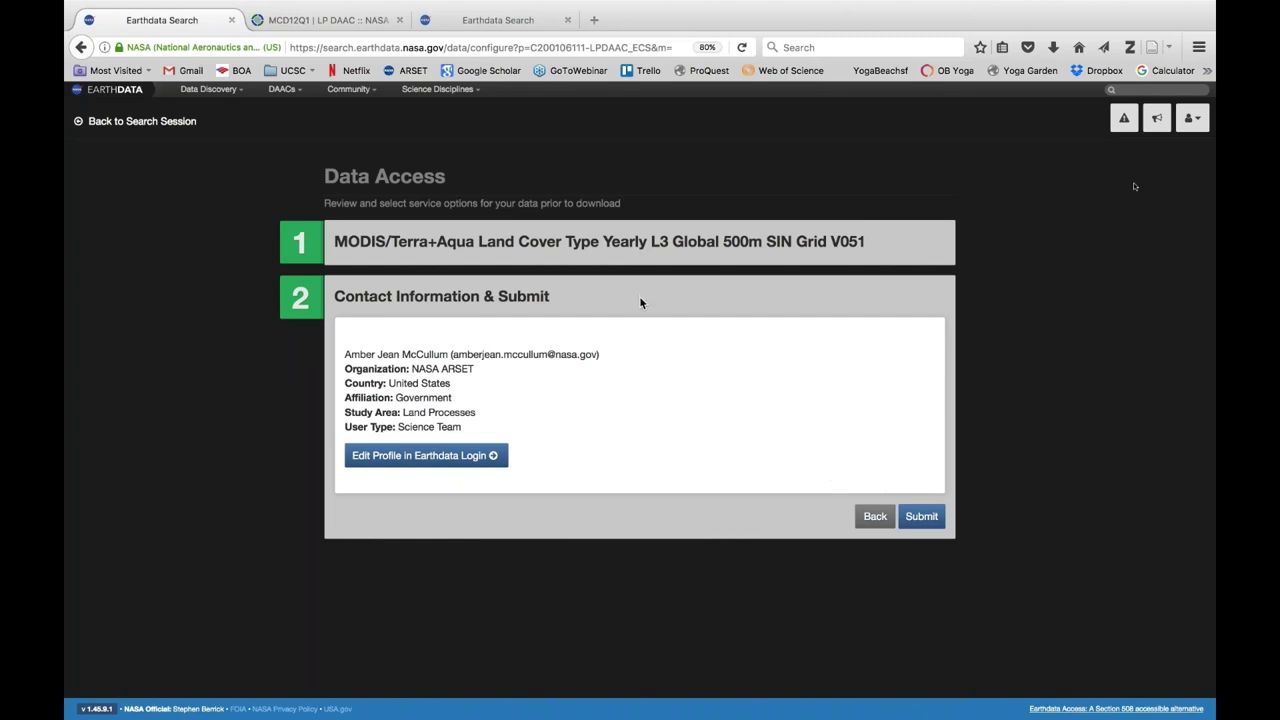
click(530, 22)
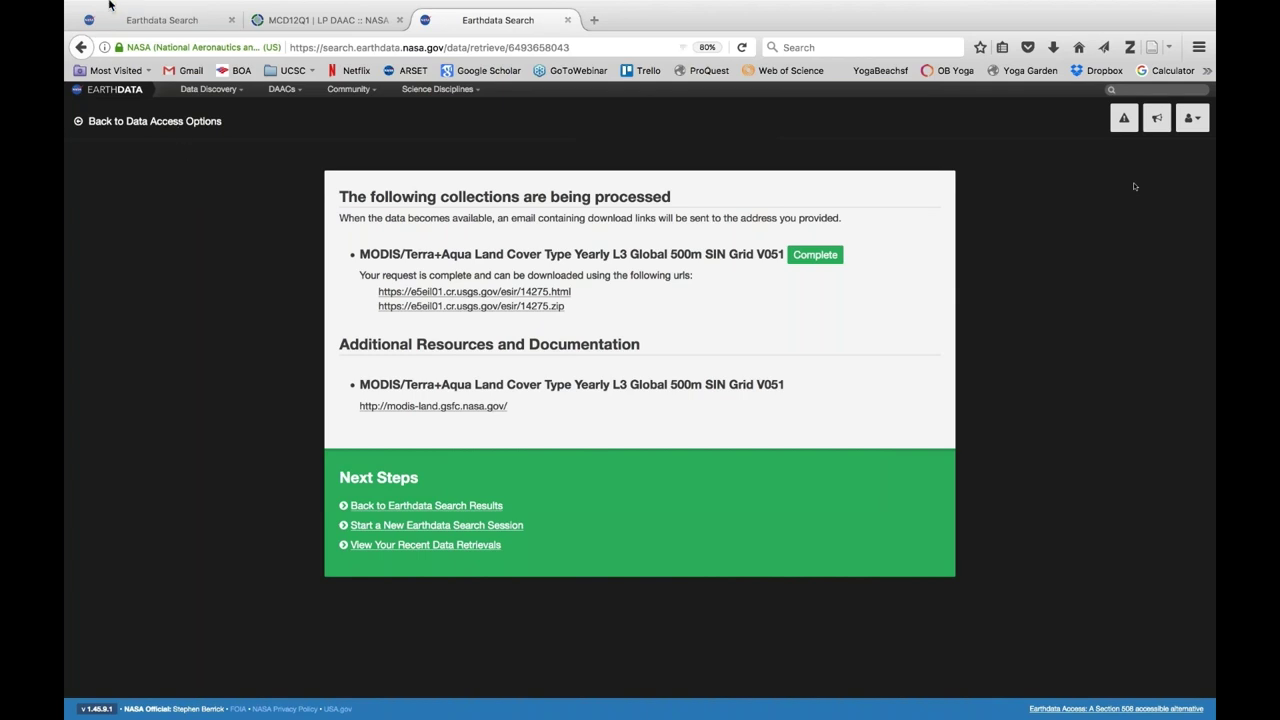
Switch to QGIS and add the raster MCD12Q1.MRTWEB.A2001001.051.Land_Cover_Type_1.tif from the downloaded order's first granule folder.
mouse_move(116, 40)
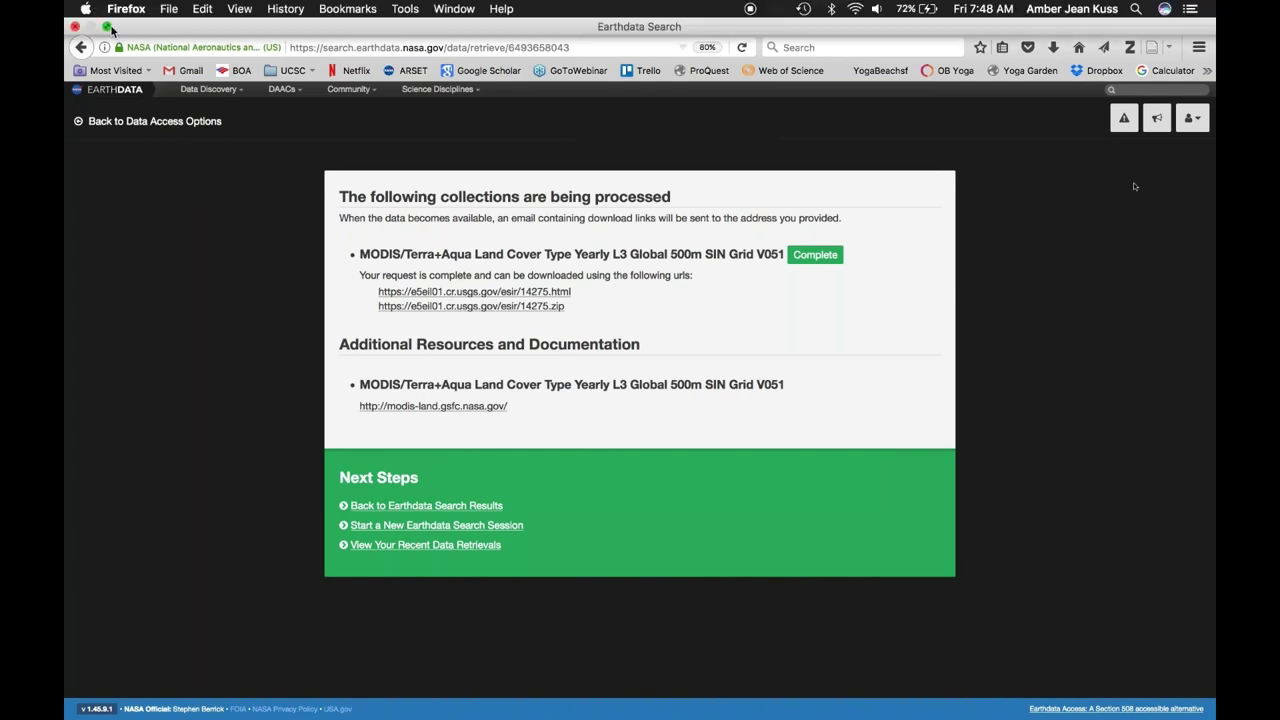
click(108, 27)
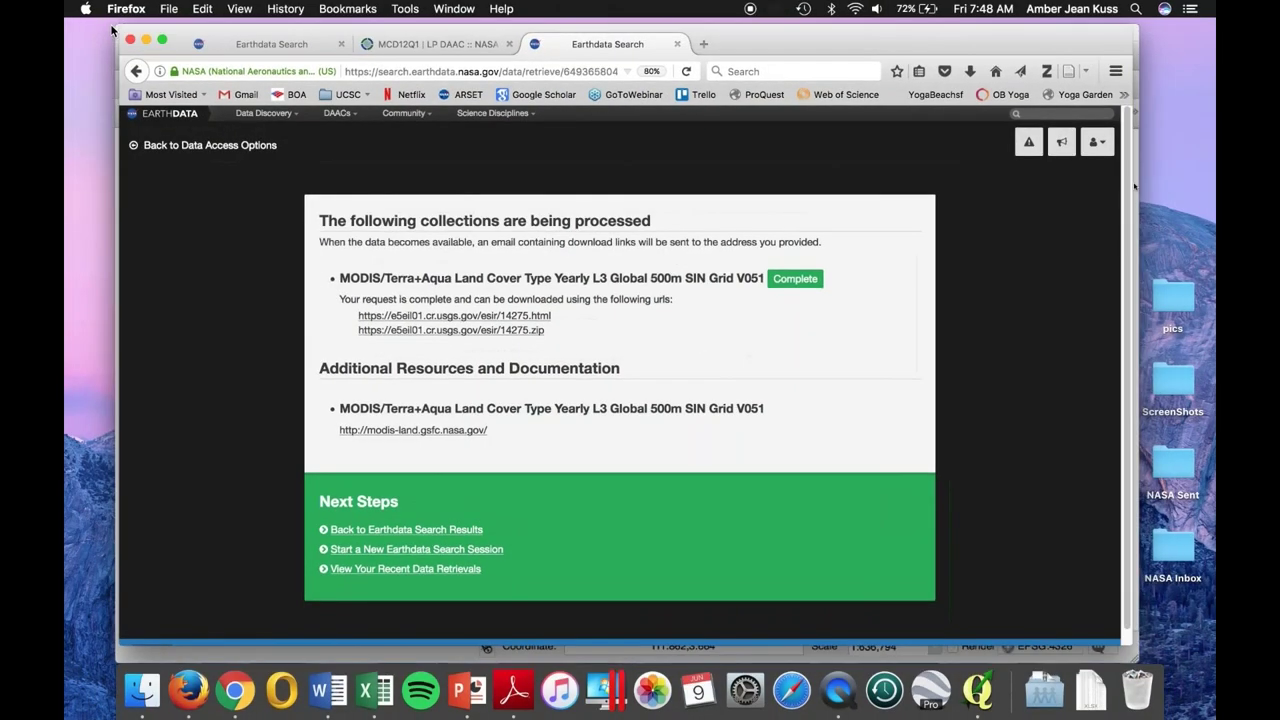
click(145, 654)
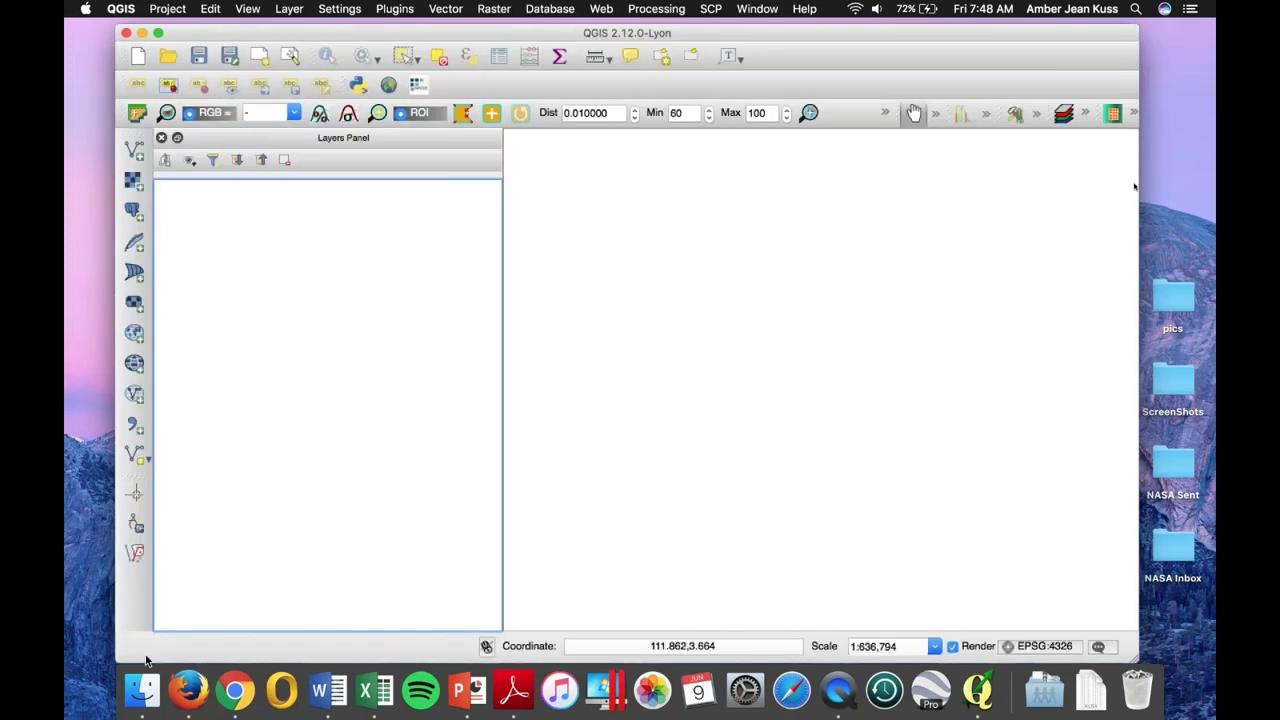
click(158, 33)
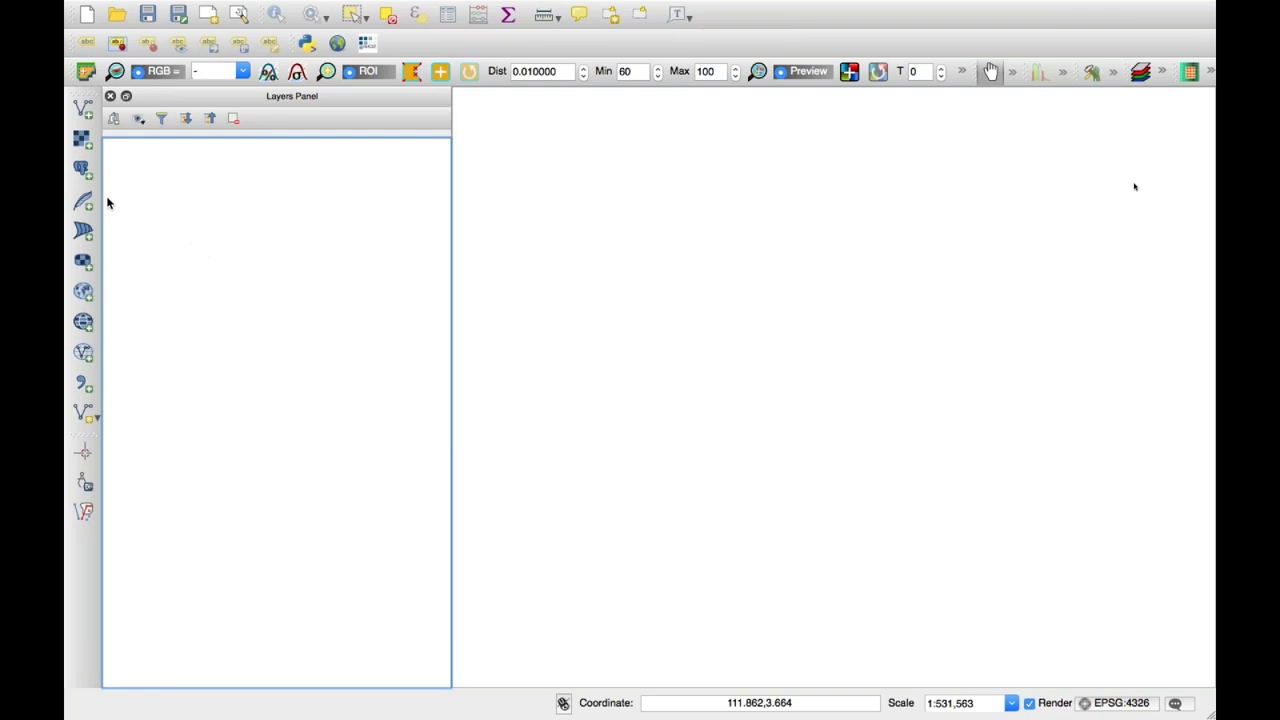
click(83, 141)
click(607, 101)
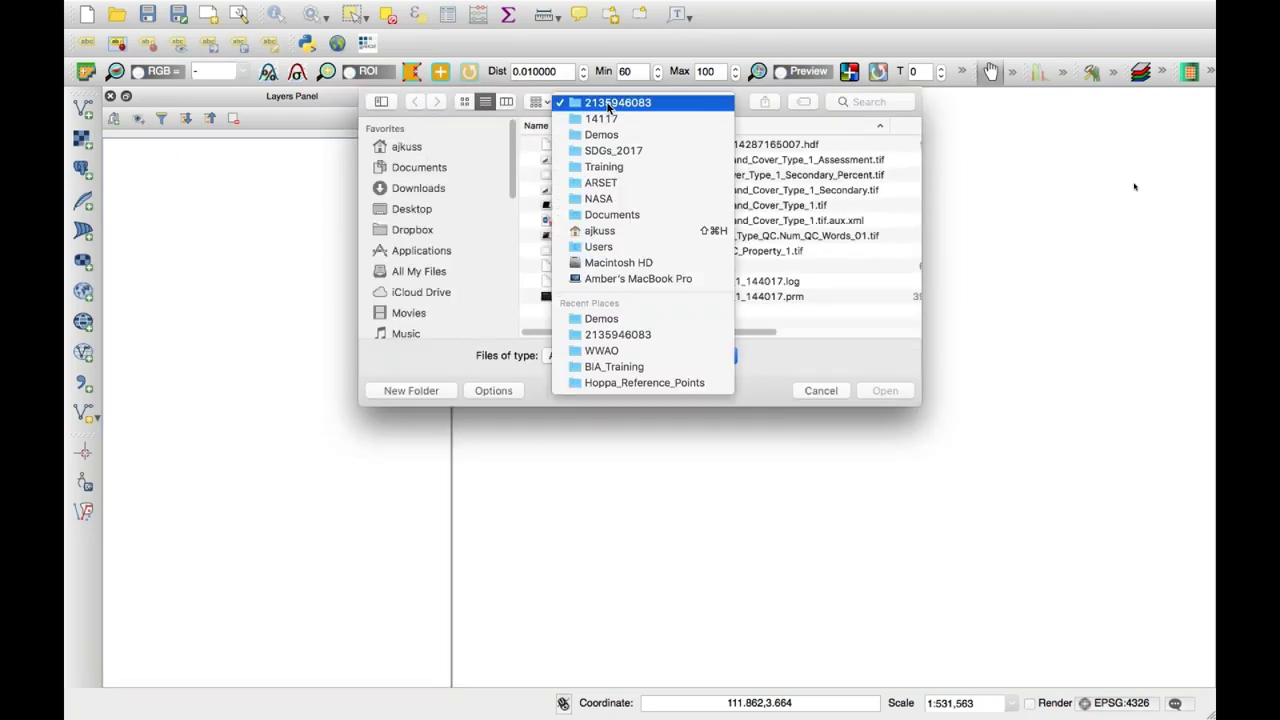
click(607, 116)
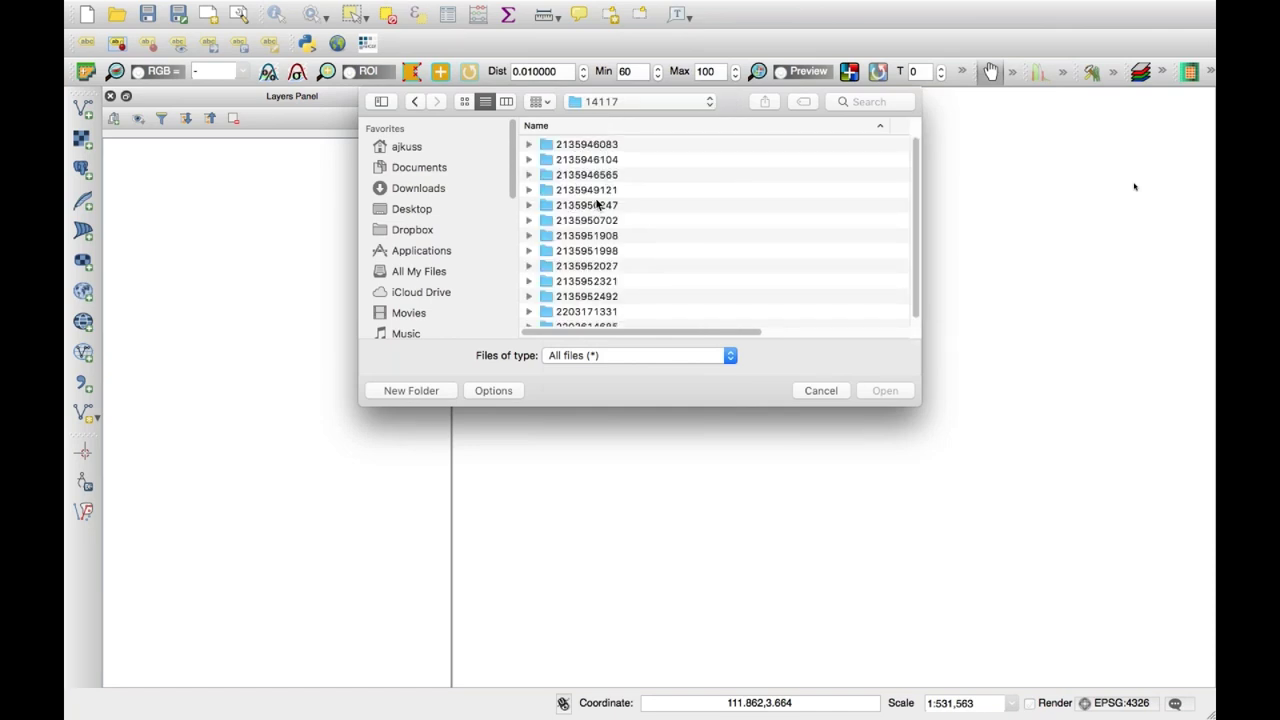
double_click(588, 146)
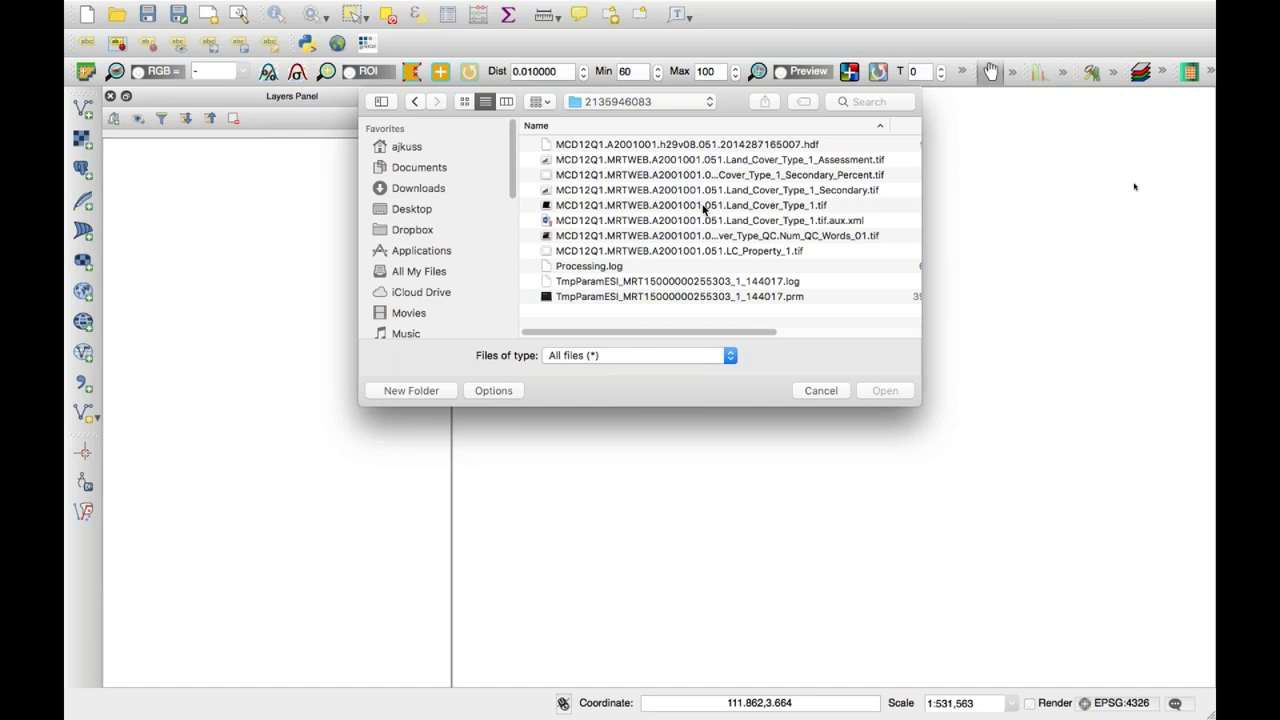
click(704, 205)
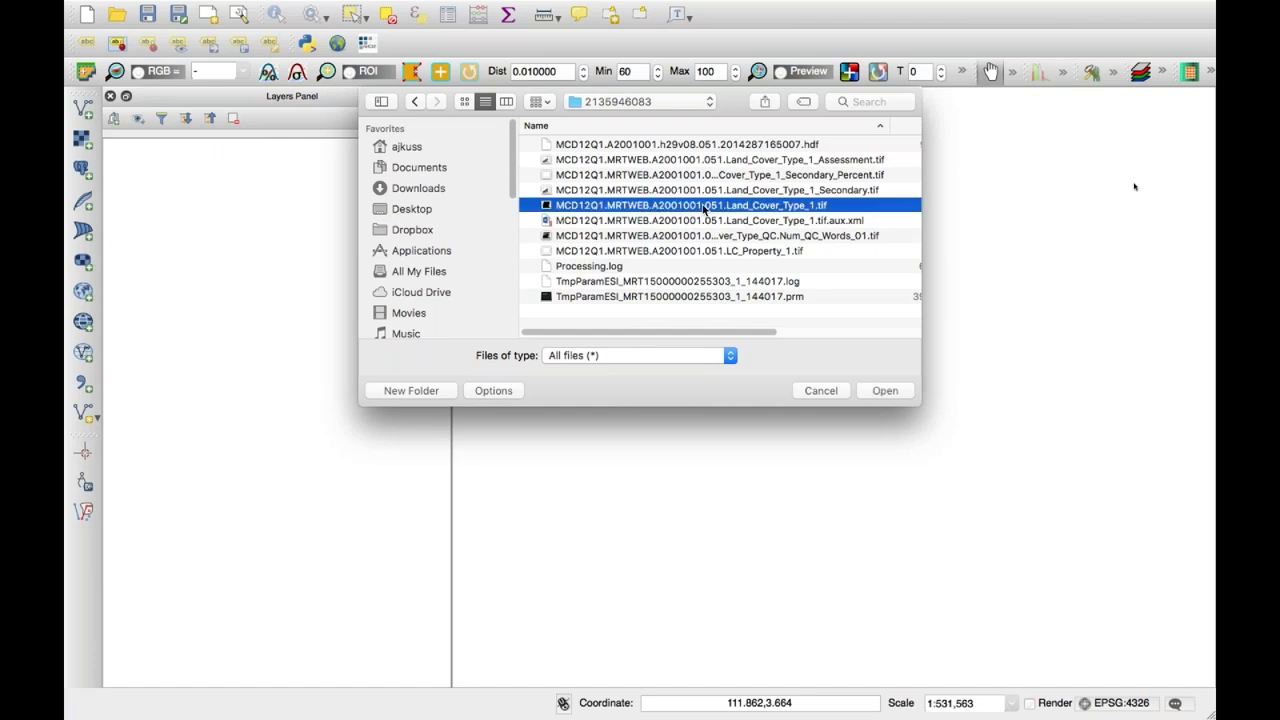
click(885, 390)
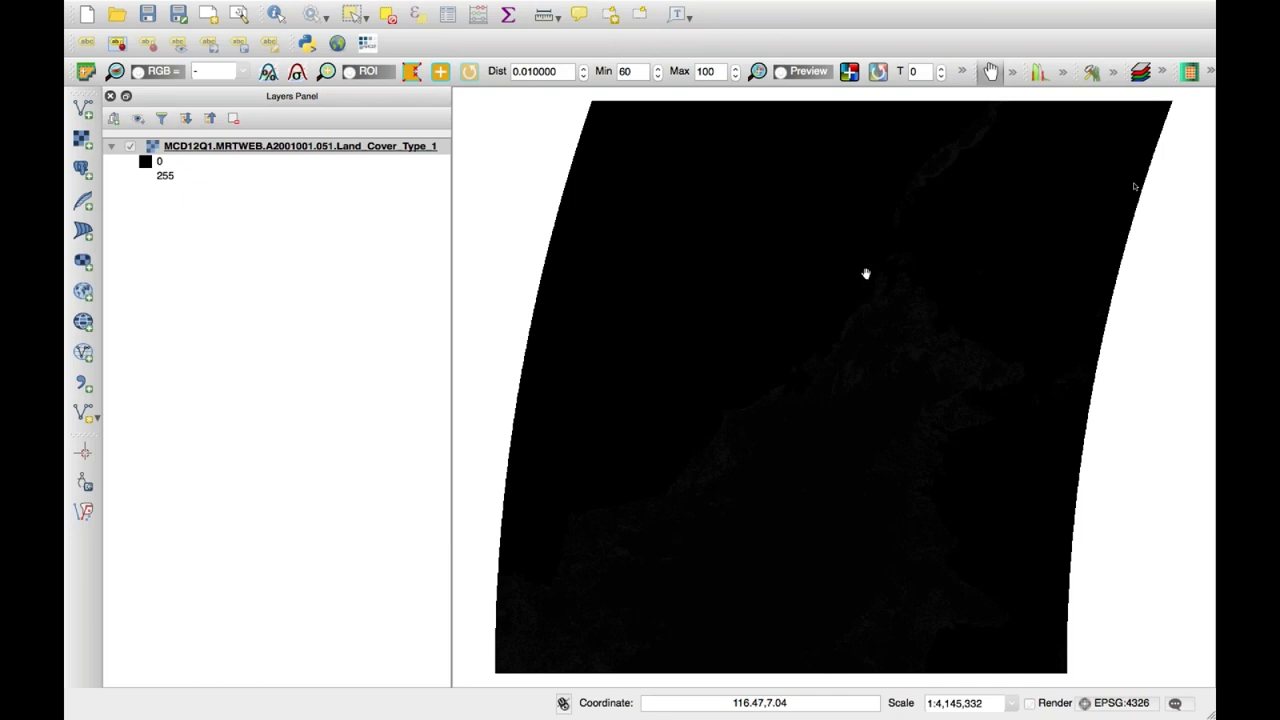
right_click(378, 151)
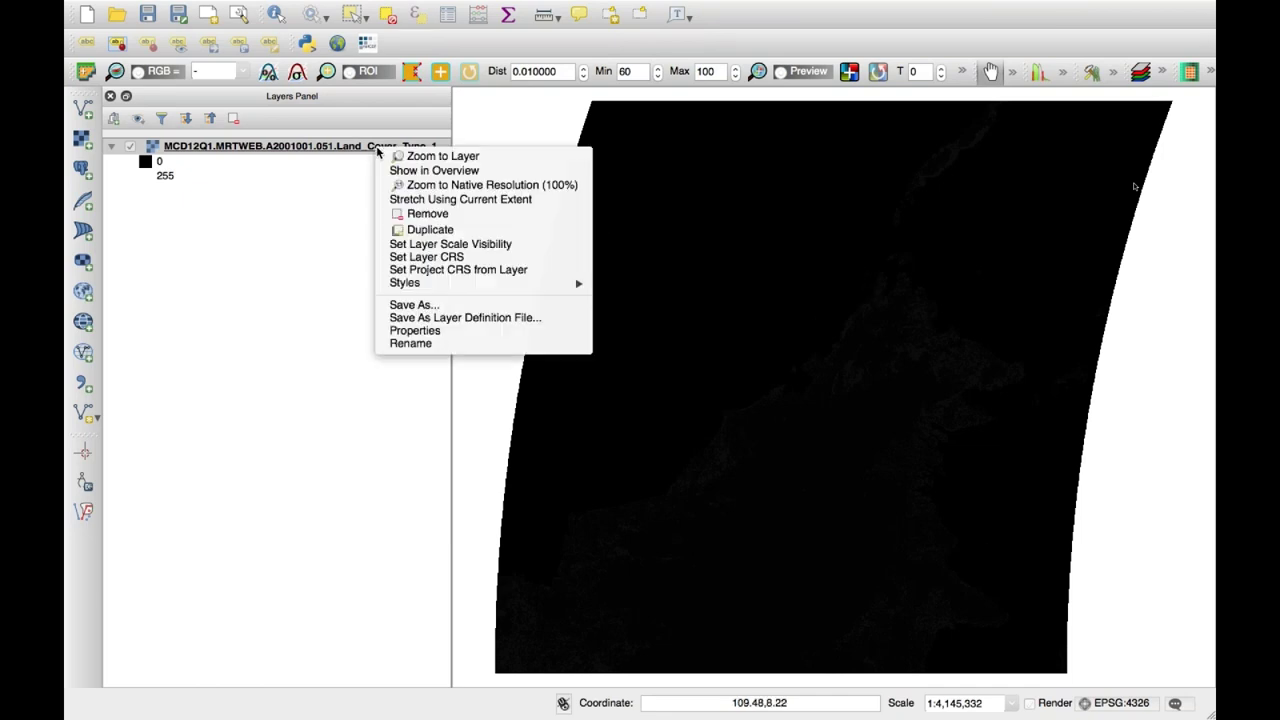
click(397, 331)
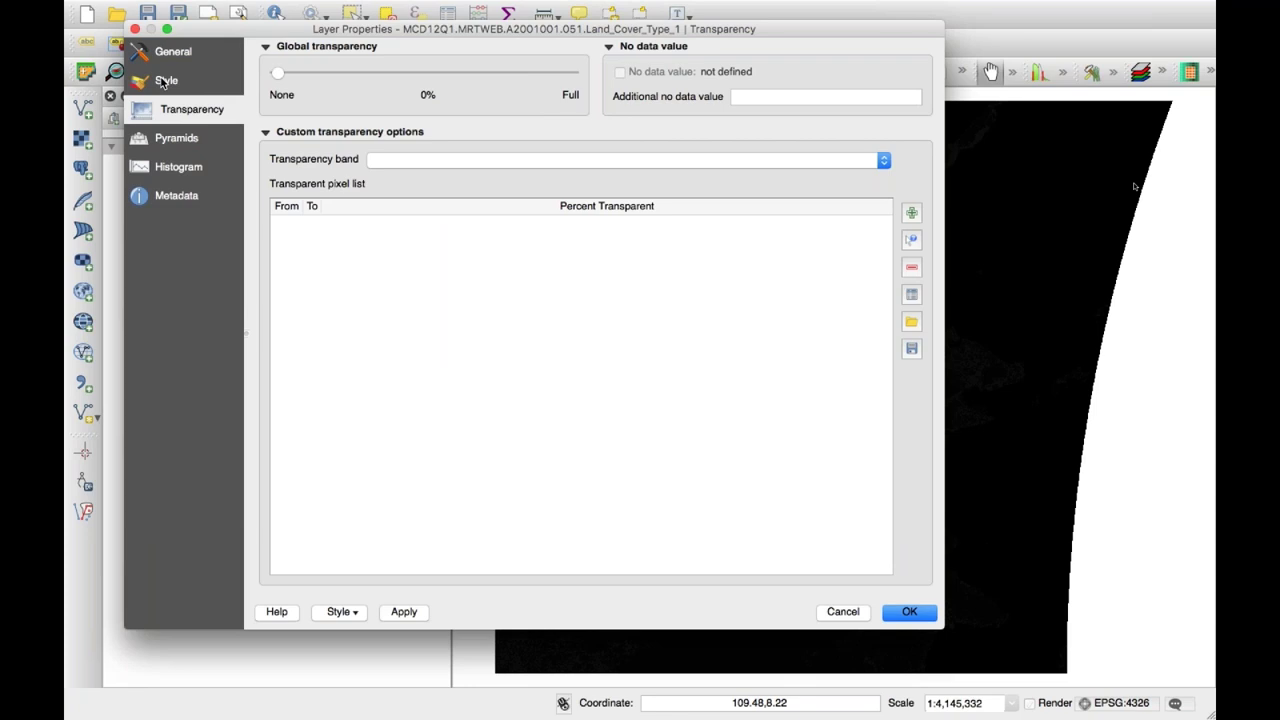
click(165, 81)
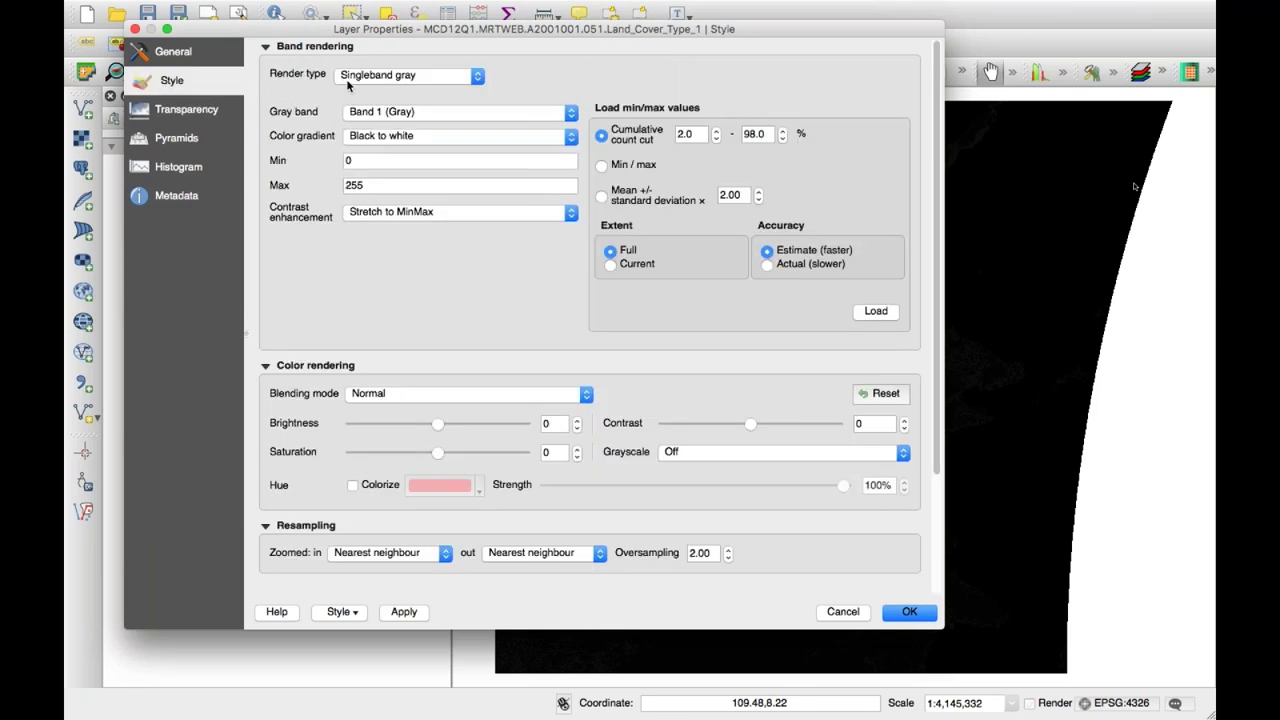
click(418, 78)
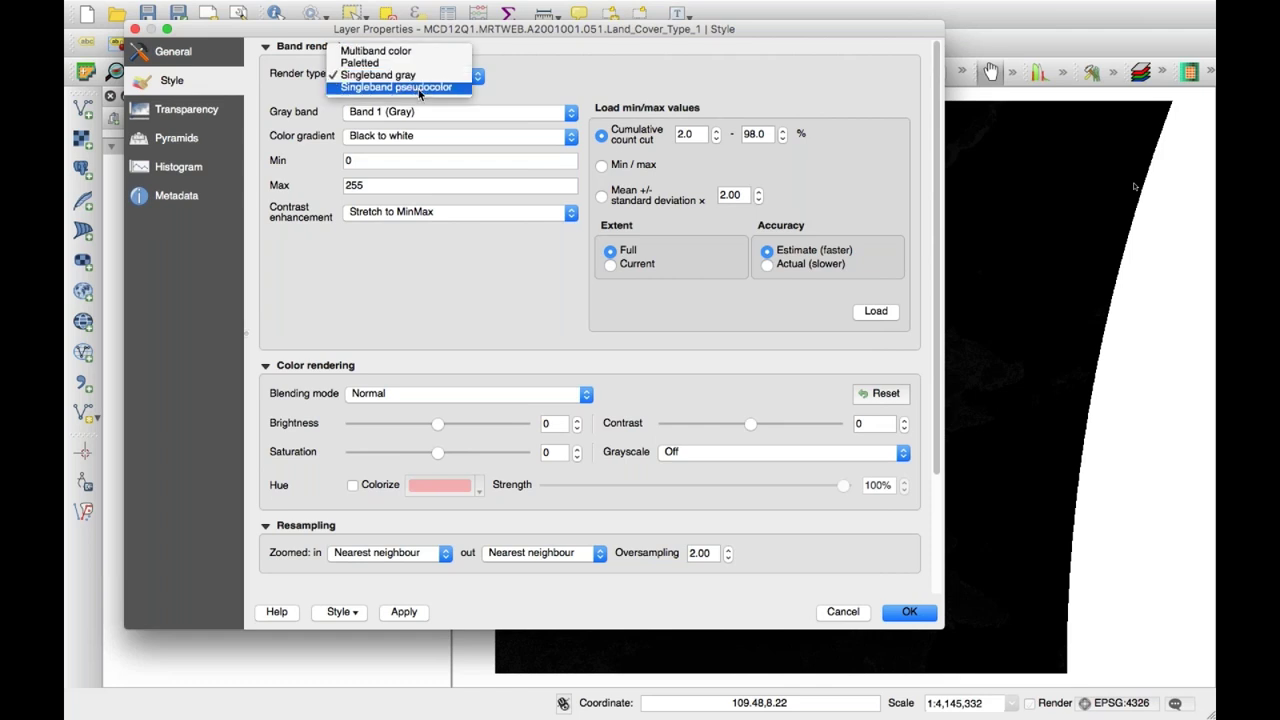
click(421, 87)
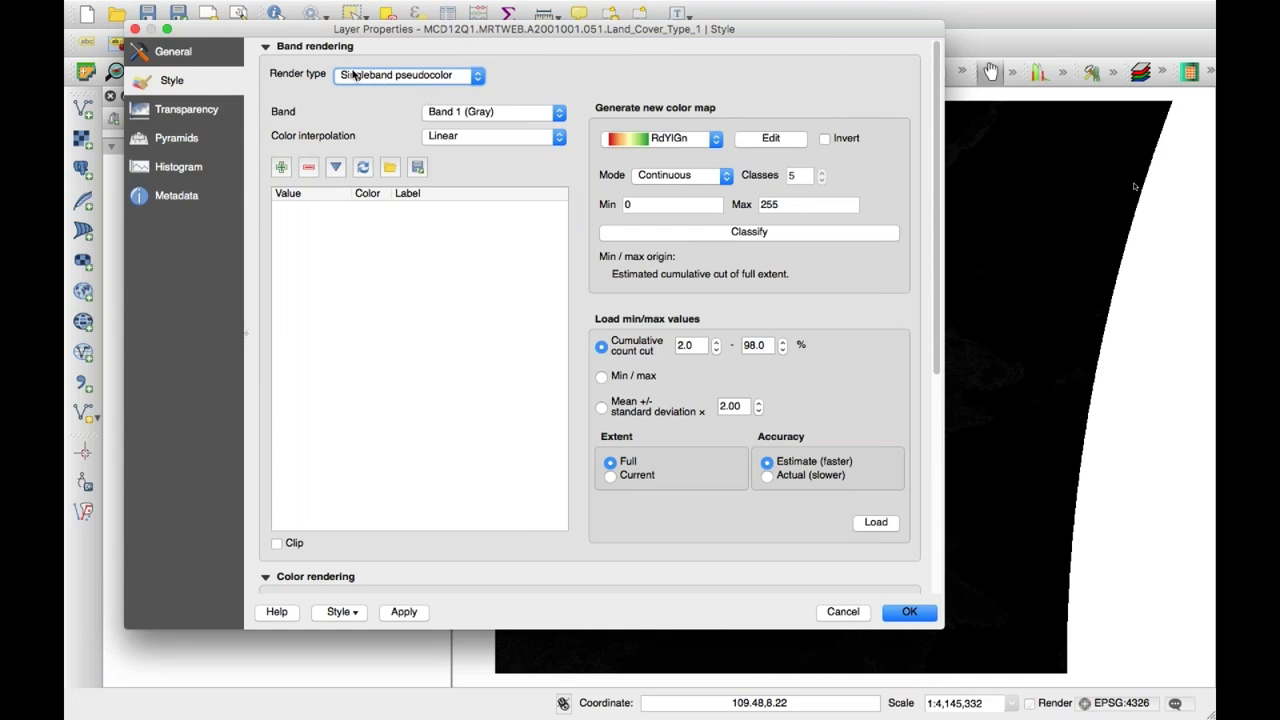
mouse_move(96, 6)
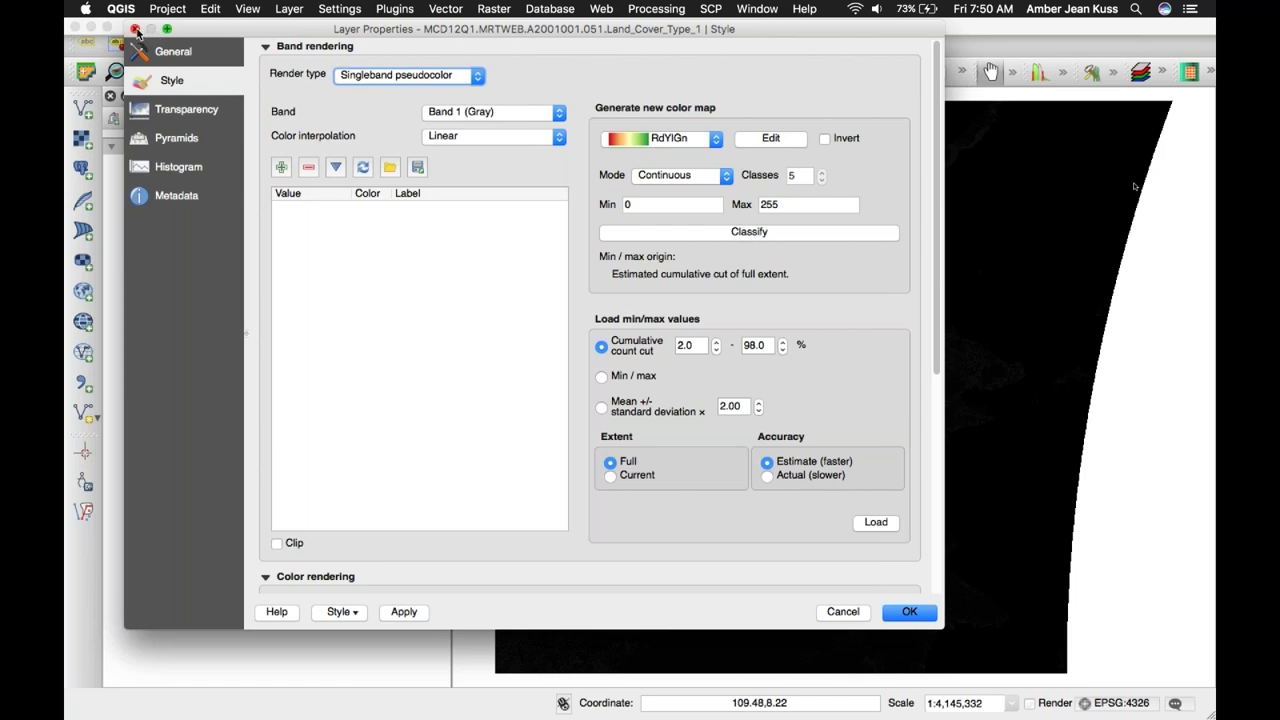
click(135, 30)
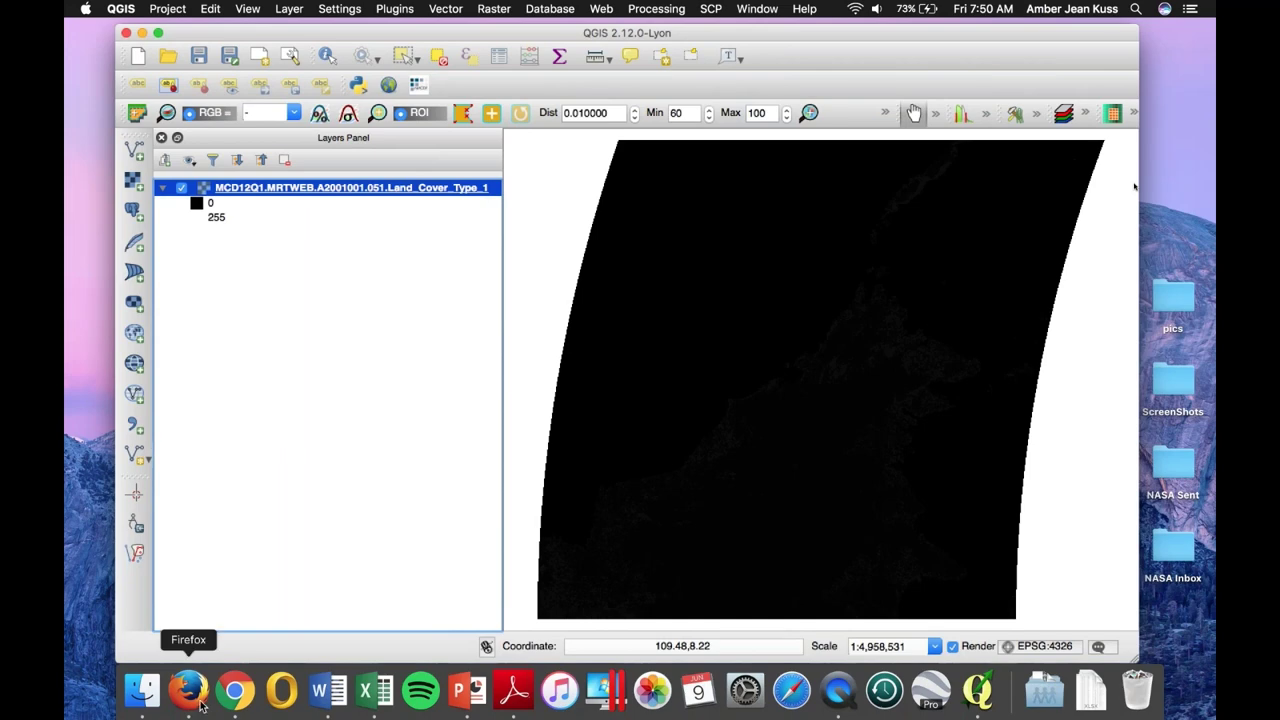
Switch to Firefox and review the IGBP (Type 1) class numbers and names in the MCD12Q1 land cover types table.
click(203, 706)
click(397, 43)
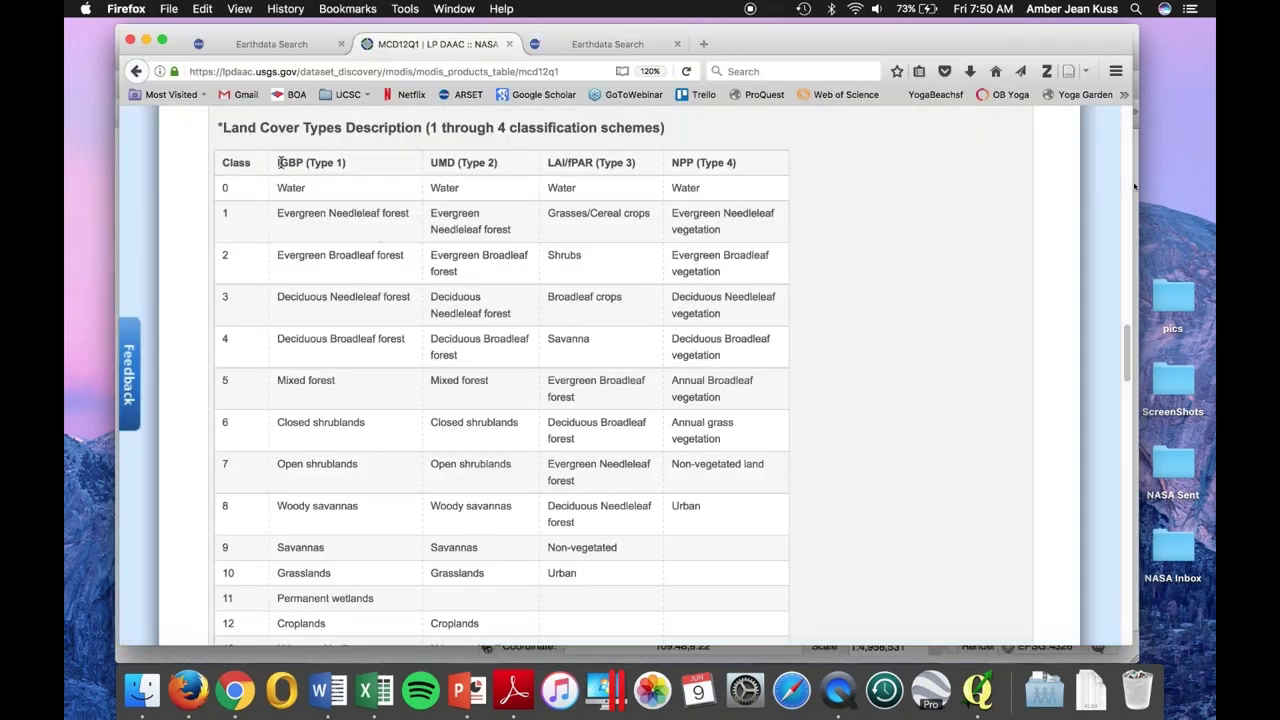
drag(278, 165, 343, 162)
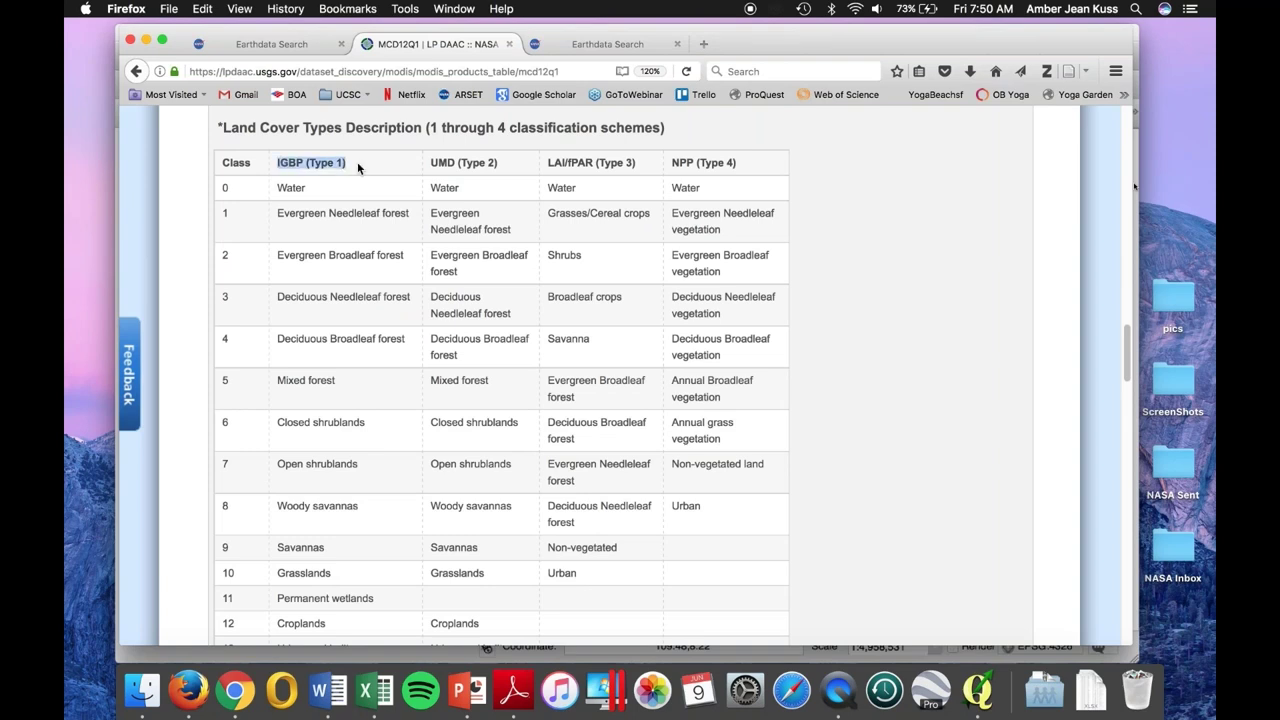
click(277, 191)
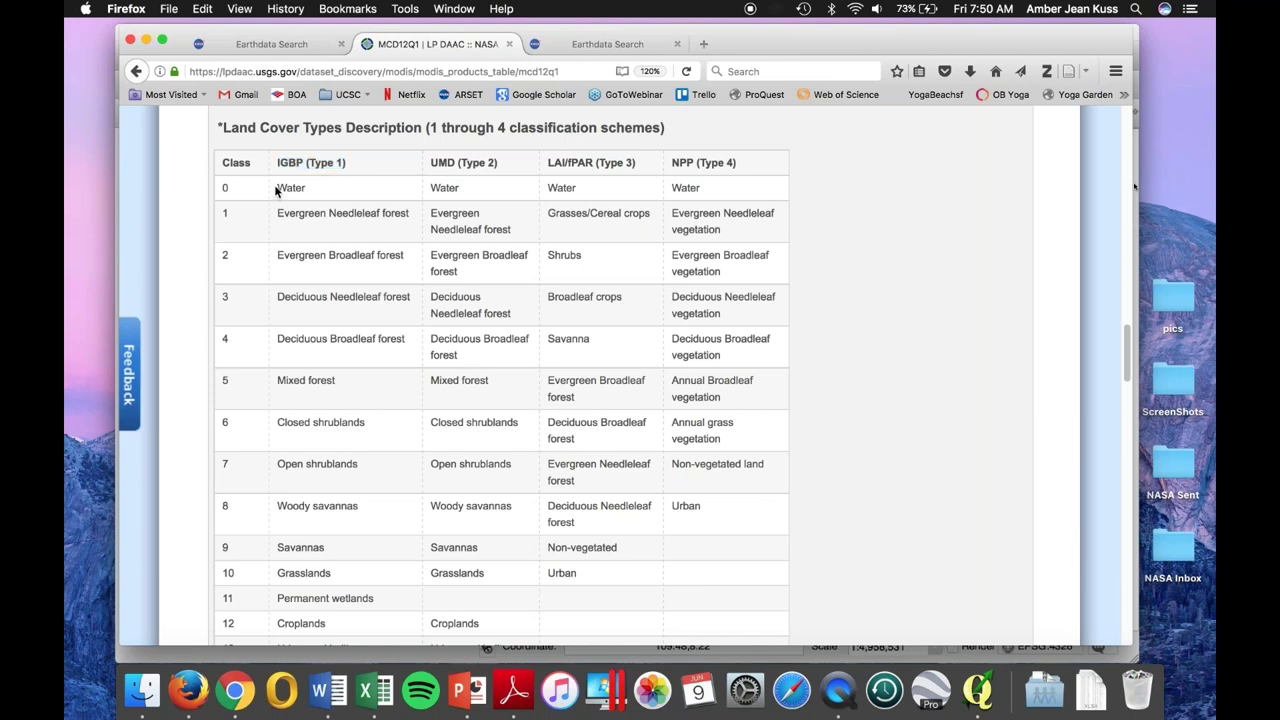
drag(277, 190, 305, 186)
drag(330, 218, 412, 215)
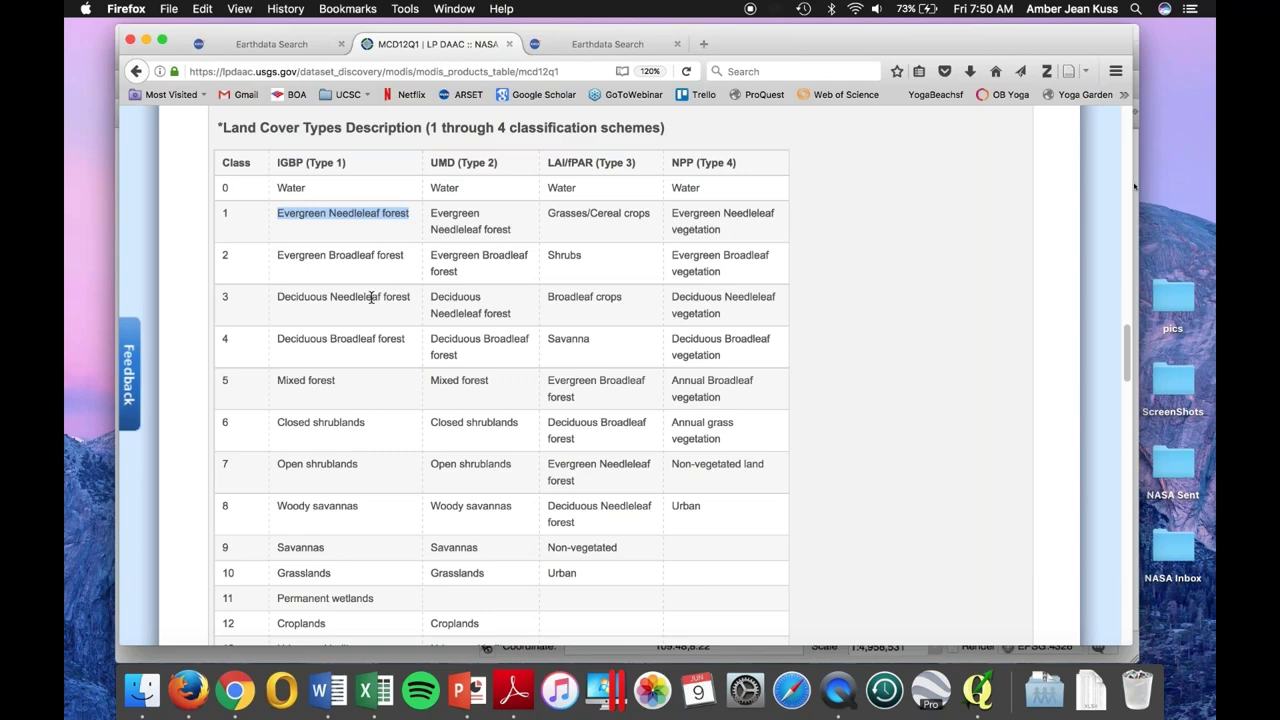
Switch back to QGIS and set the Land_Cover_Type_1 layer's render type to Singleband pseudocolor in its style properties.
click(184, 652)
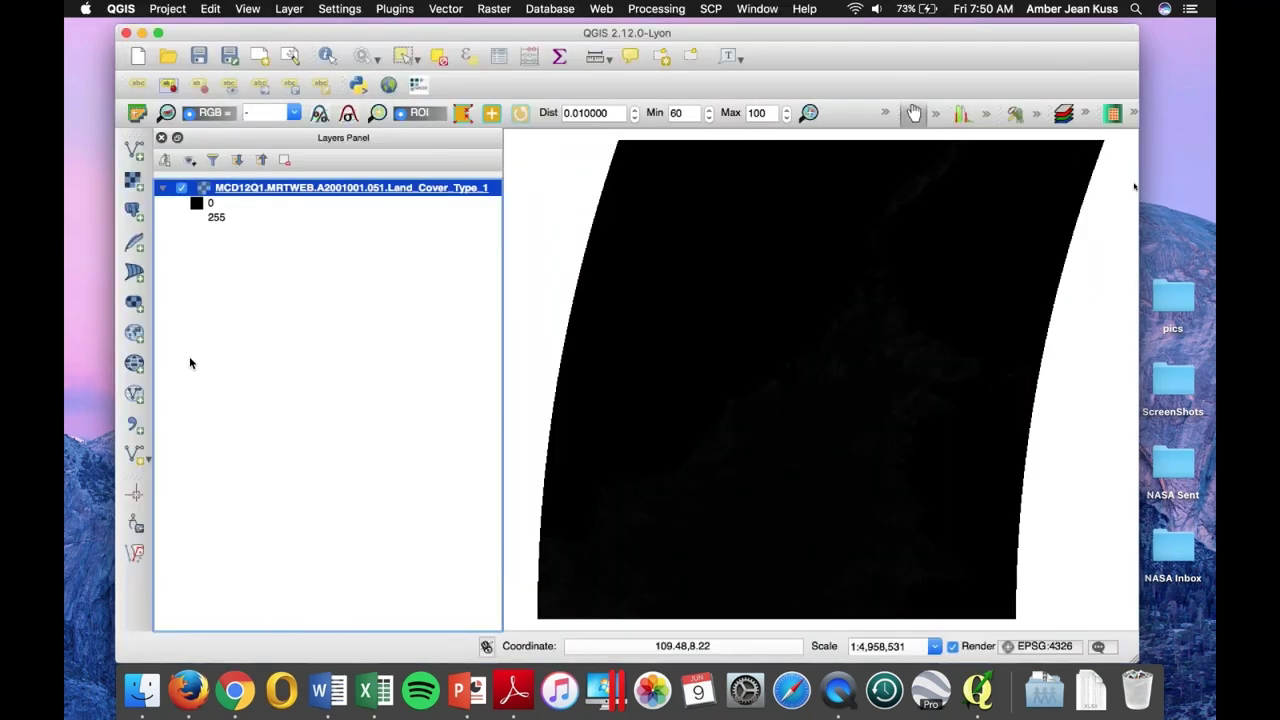
click(158, 33)
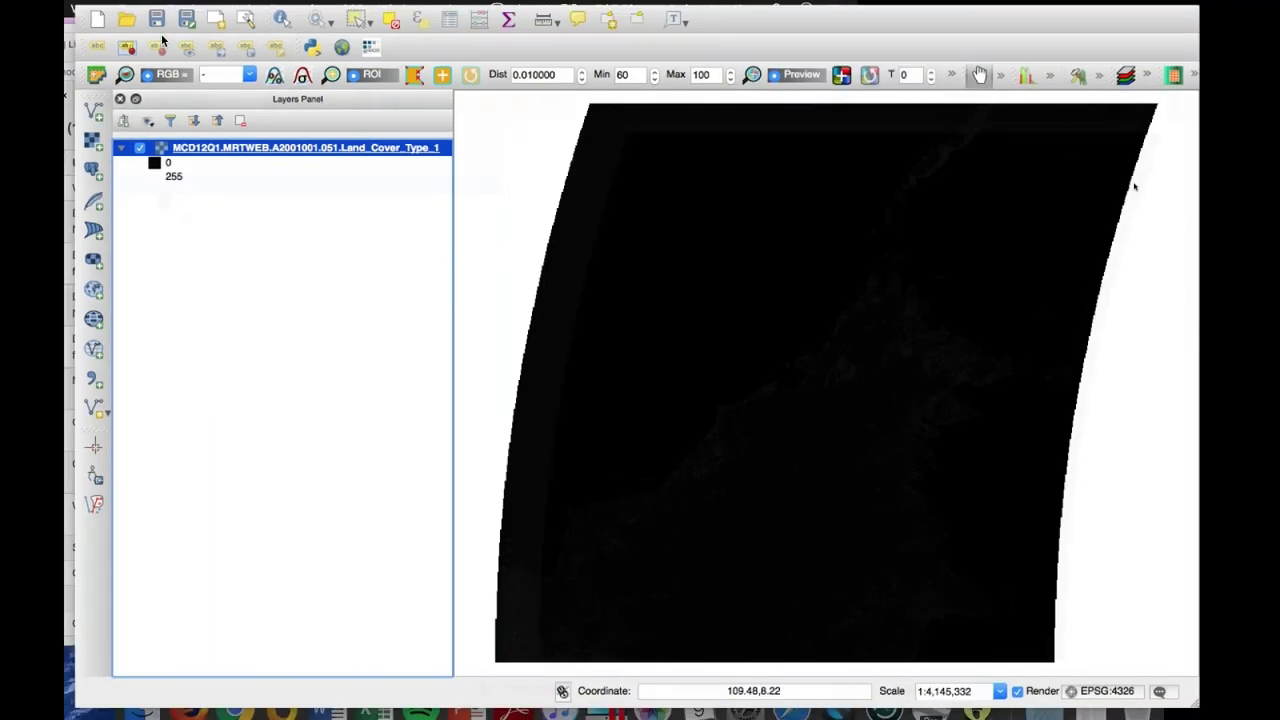
right_click(204, 147)
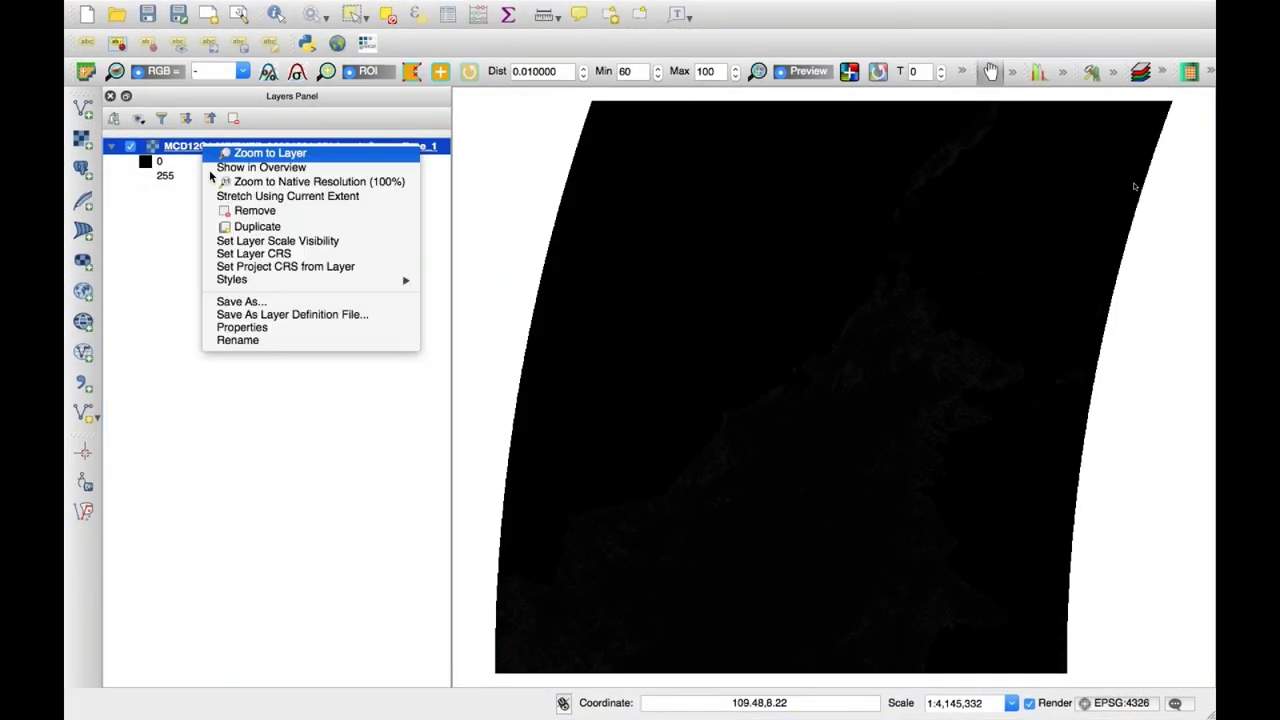
click(259, 331)
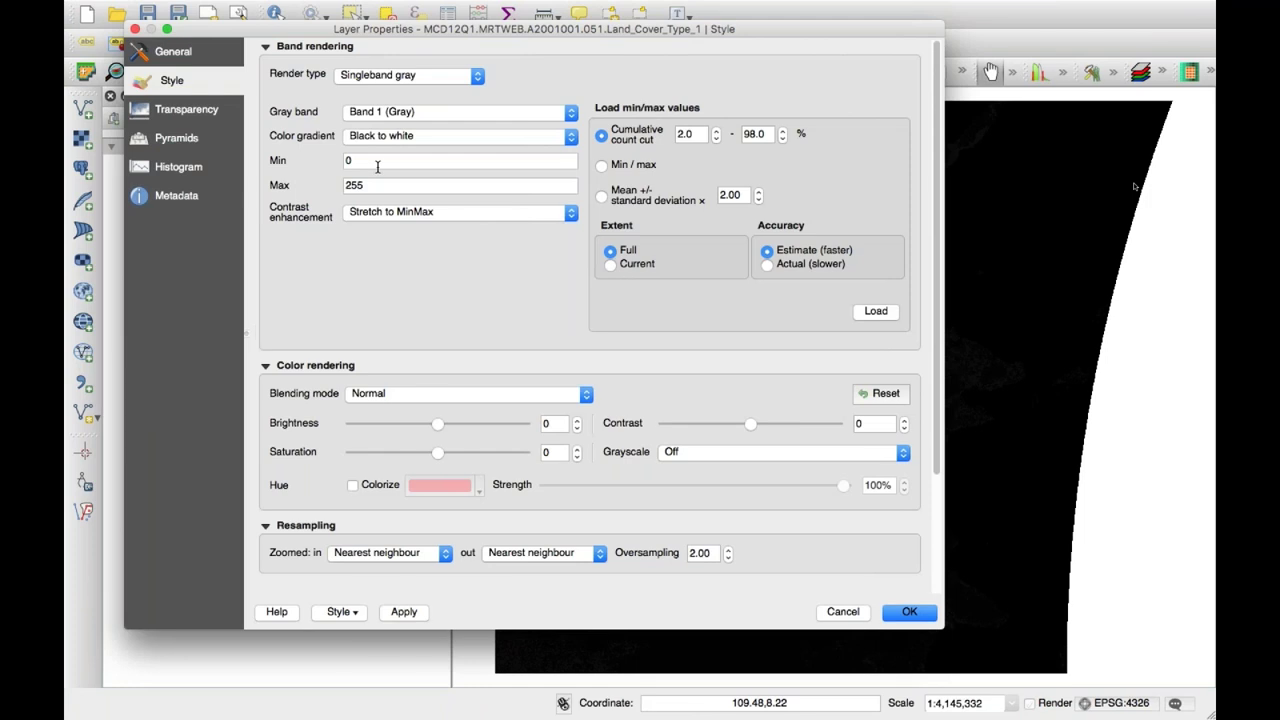
click(378, 77)
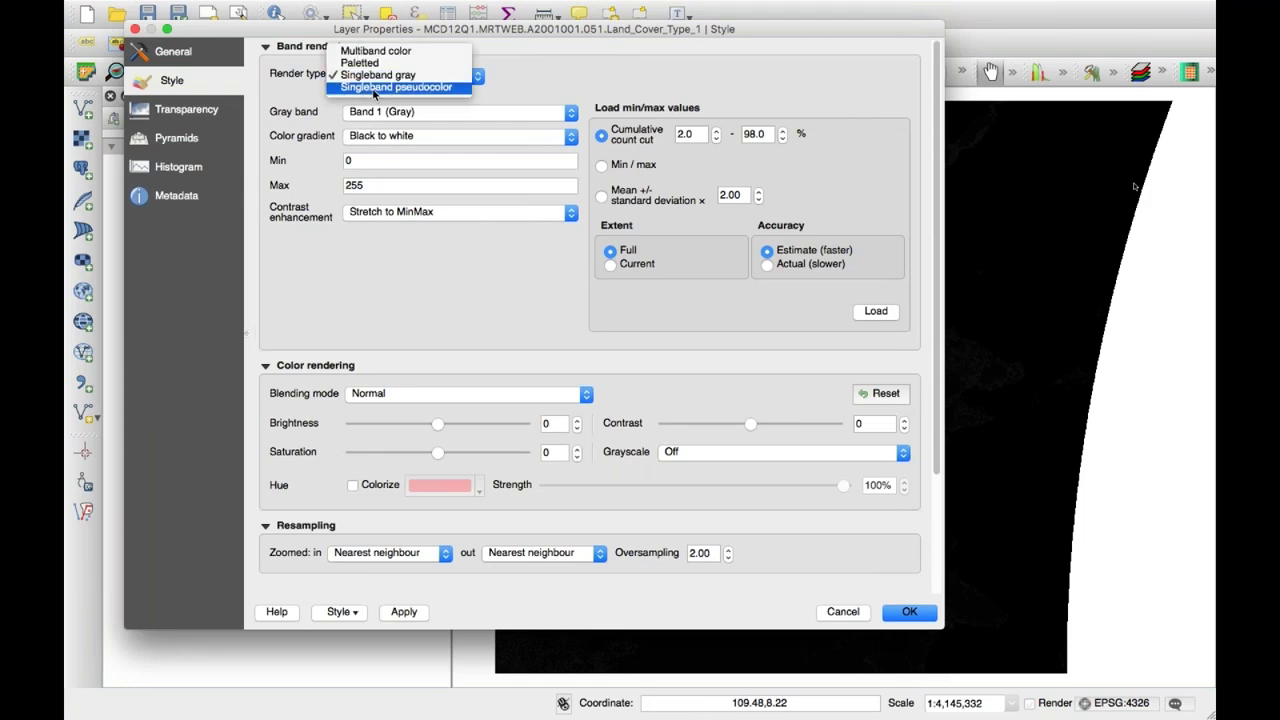
click(374, 89)
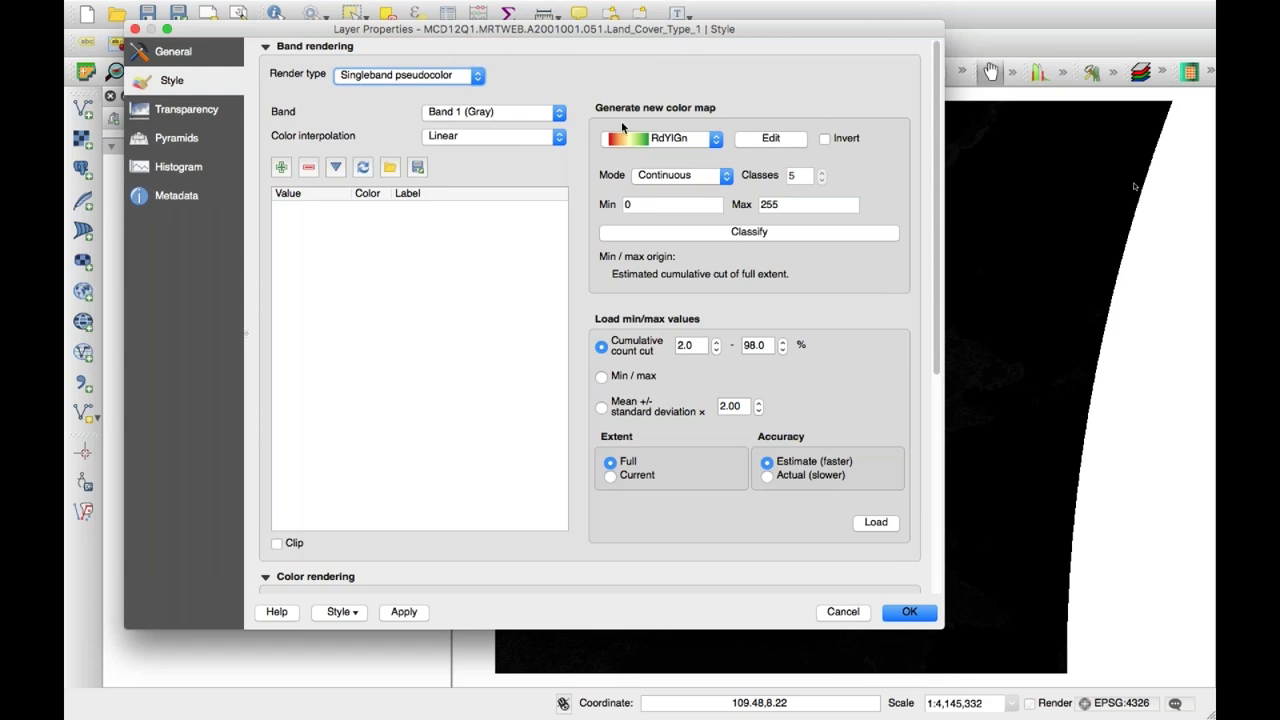
Classify the layer's color map in Equal interval mode with 19 classes.
click(655, 176)
click(652, 192)
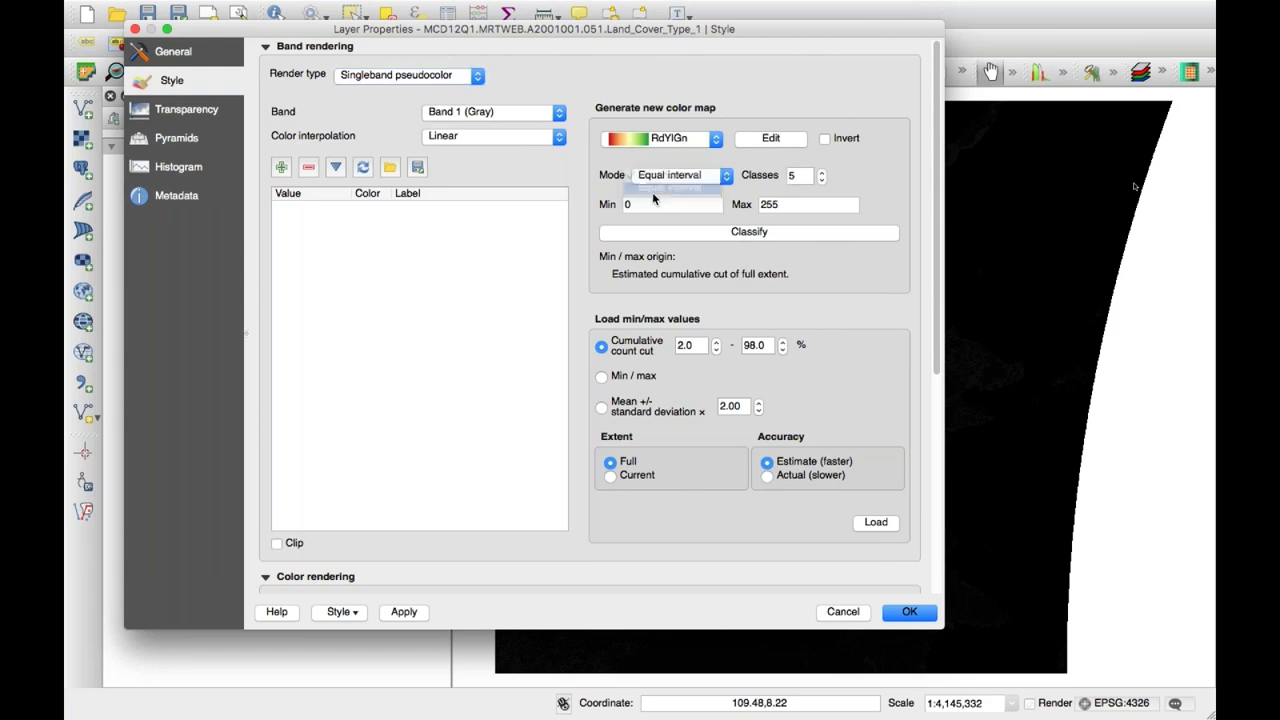
key(Tab)
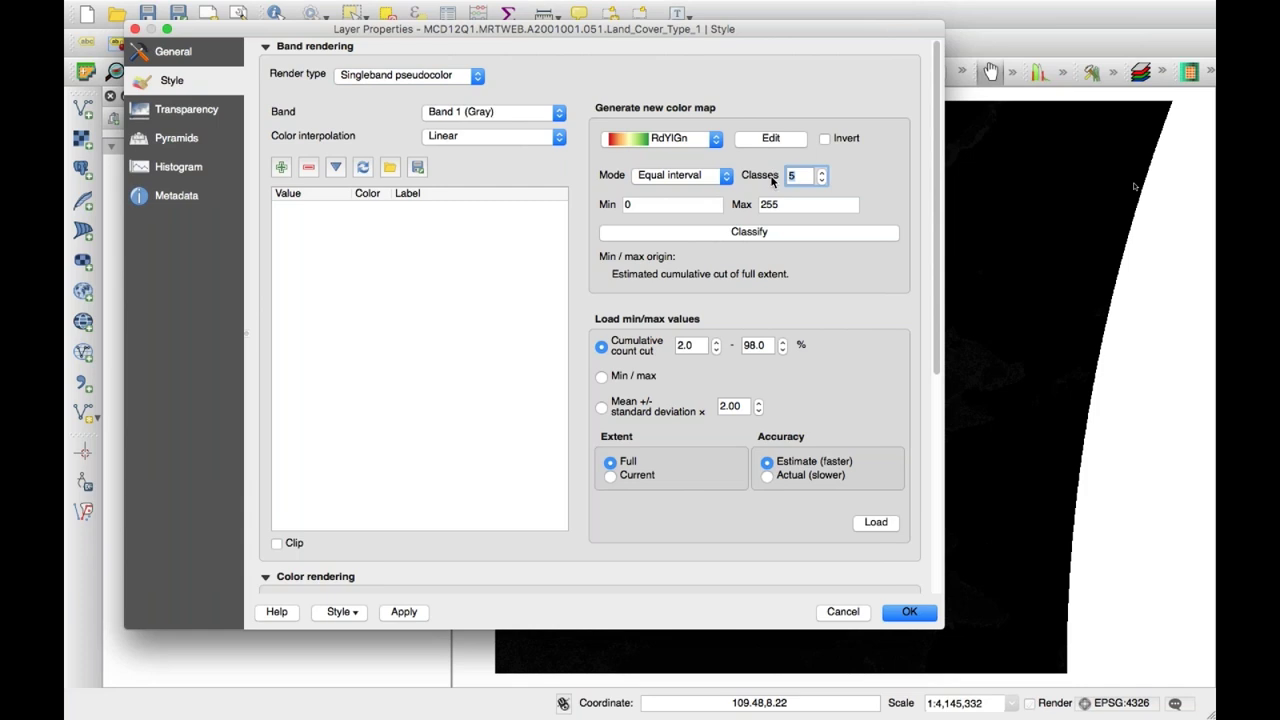
text(19)
click(742, 234)
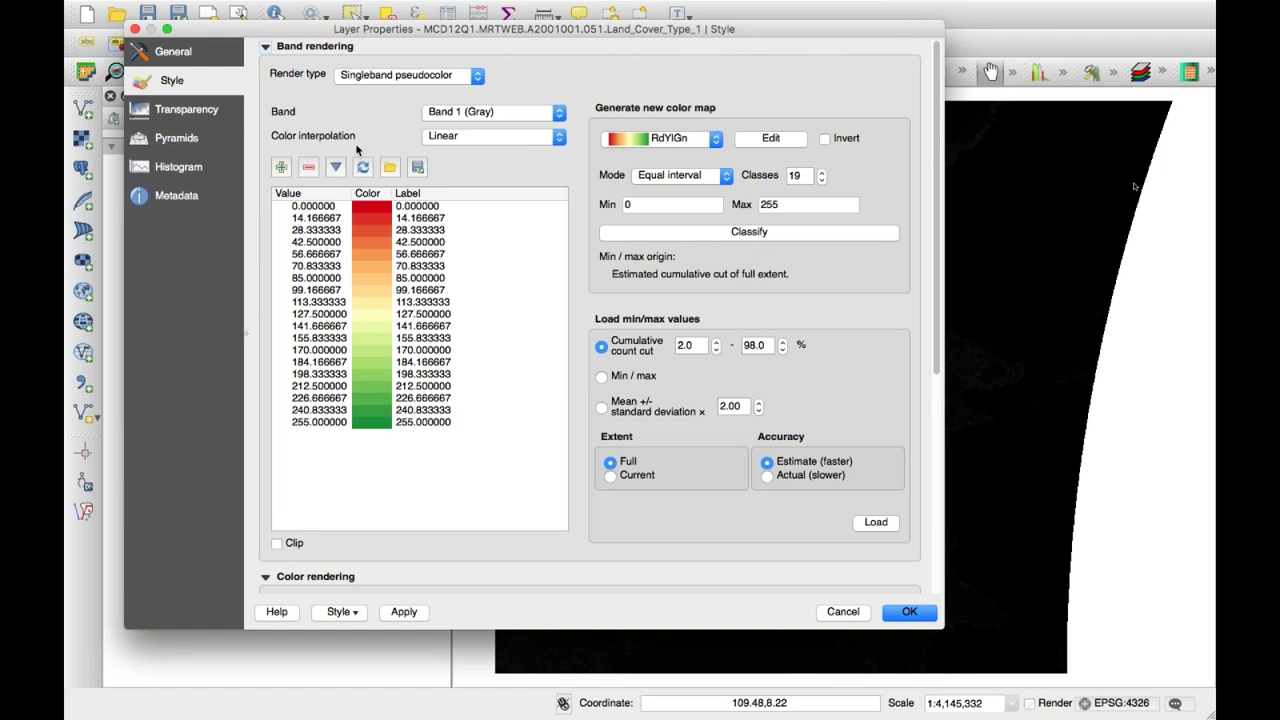
Set the first color map class to value 0 and label it "0 Water".
click(332, 206)
click(332, 206)
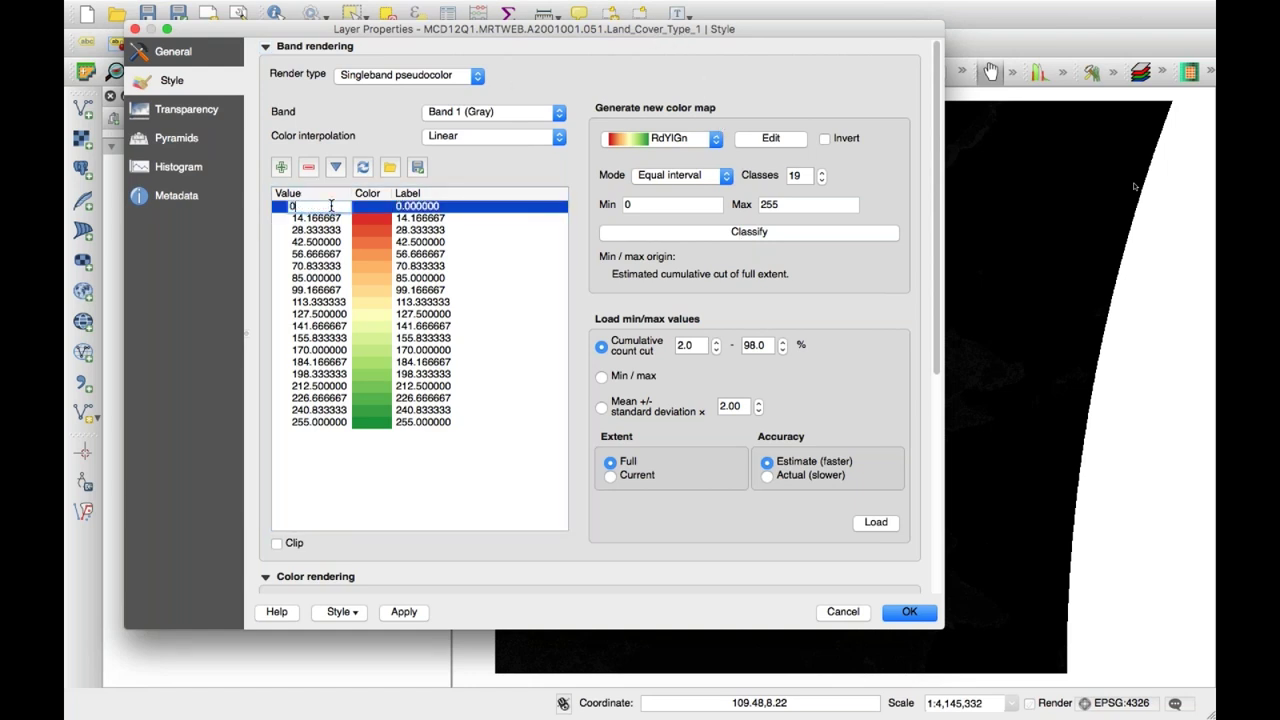
double_click(420, 206)
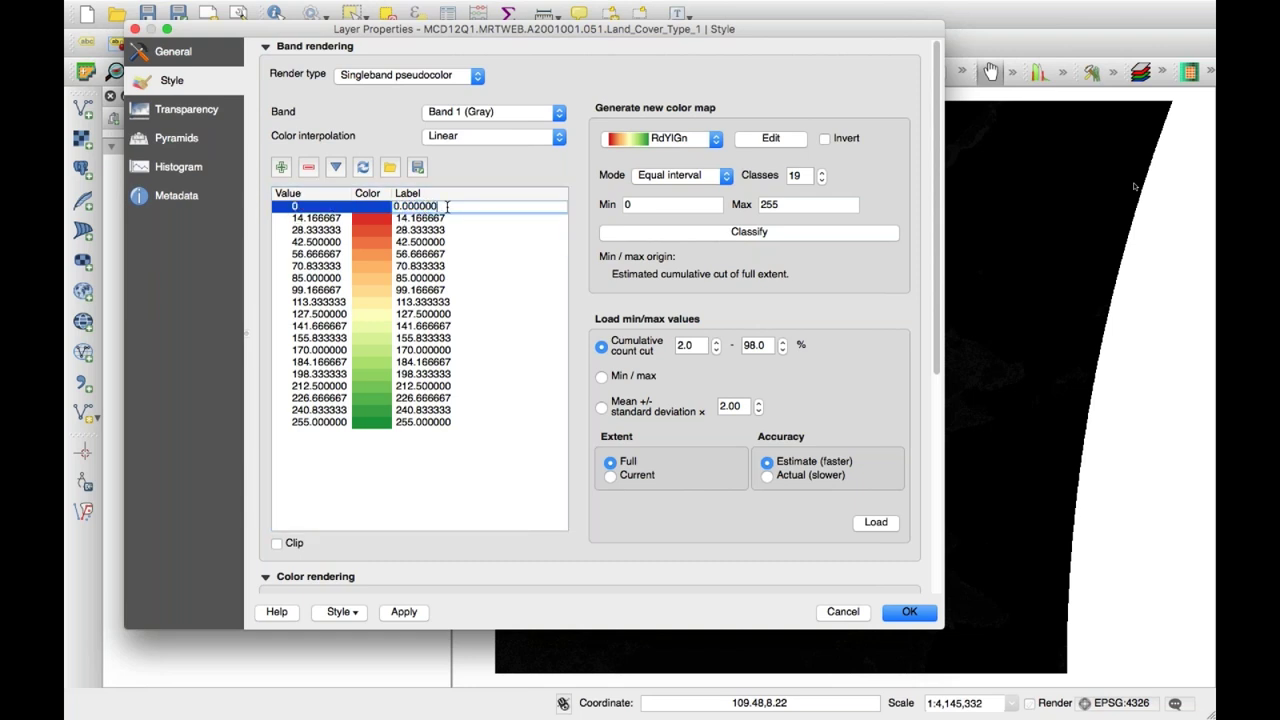
drag(446, 206, 363, 208)
text(0 Water)
Color the "0 Water" class with the standard blue #1f78b4, apply the style, and check the result on the map.
double_click(365, 208)
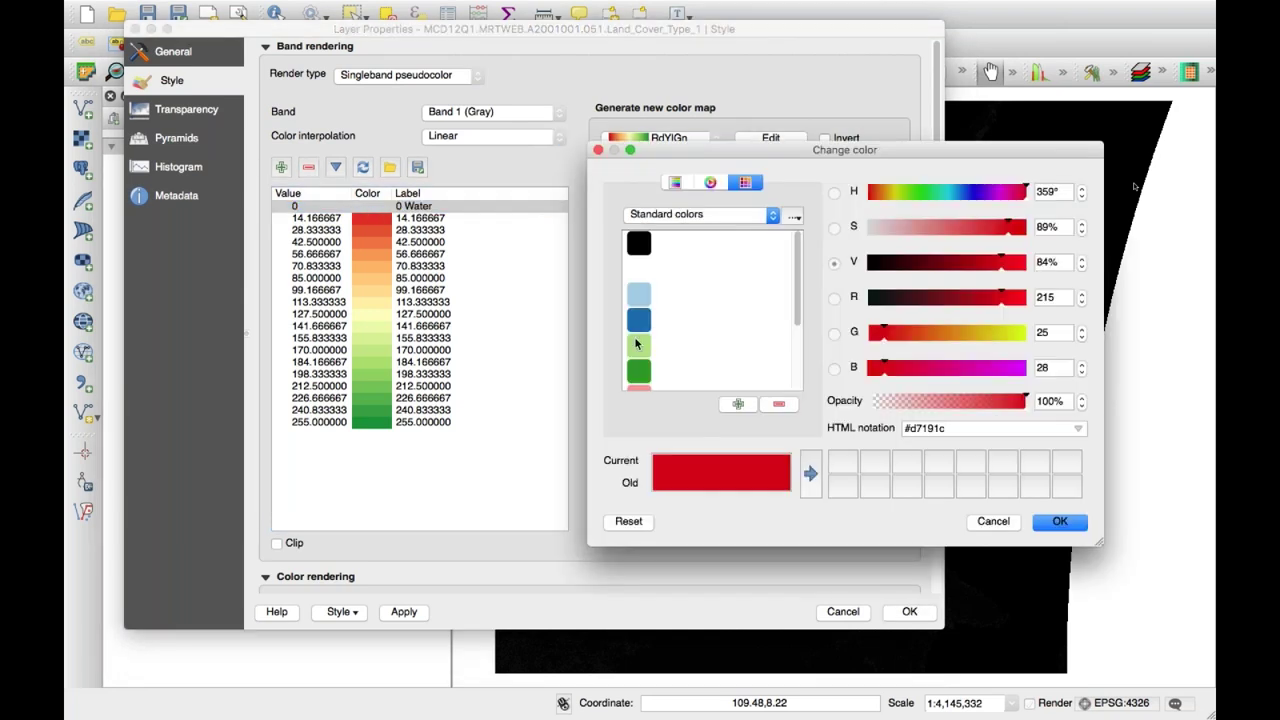
click(638, 320)
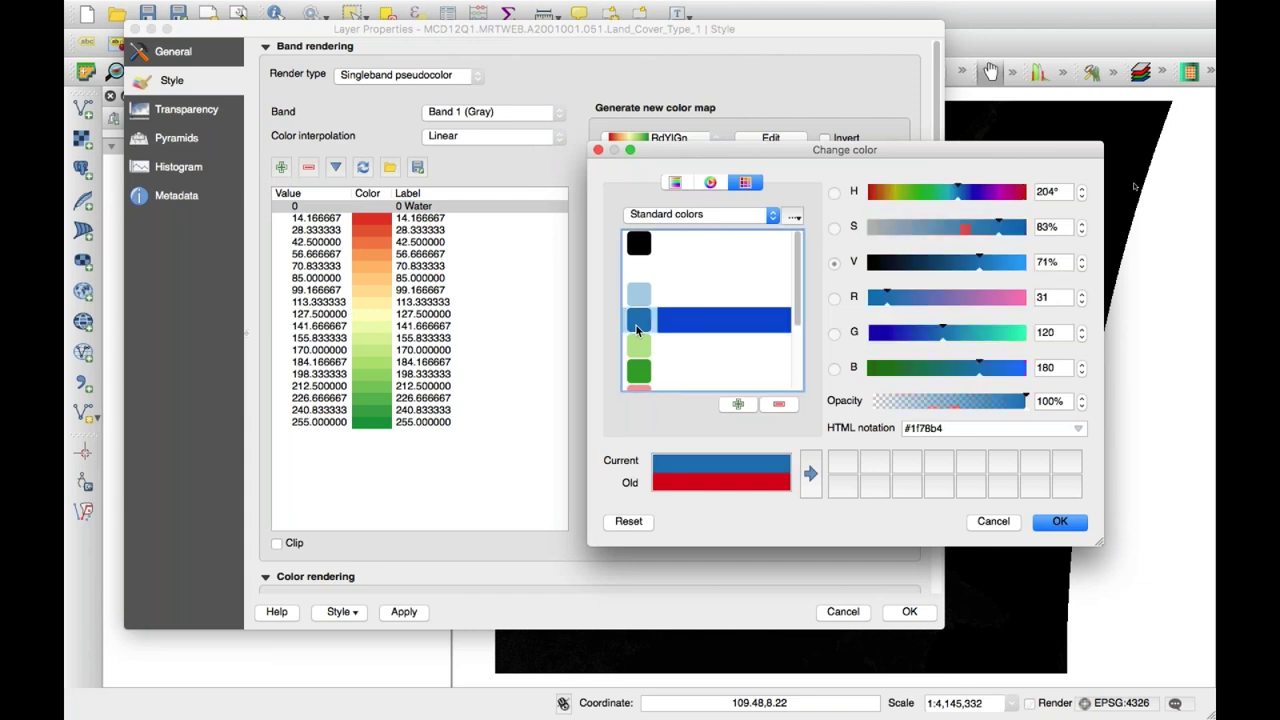
click(1062, 522)
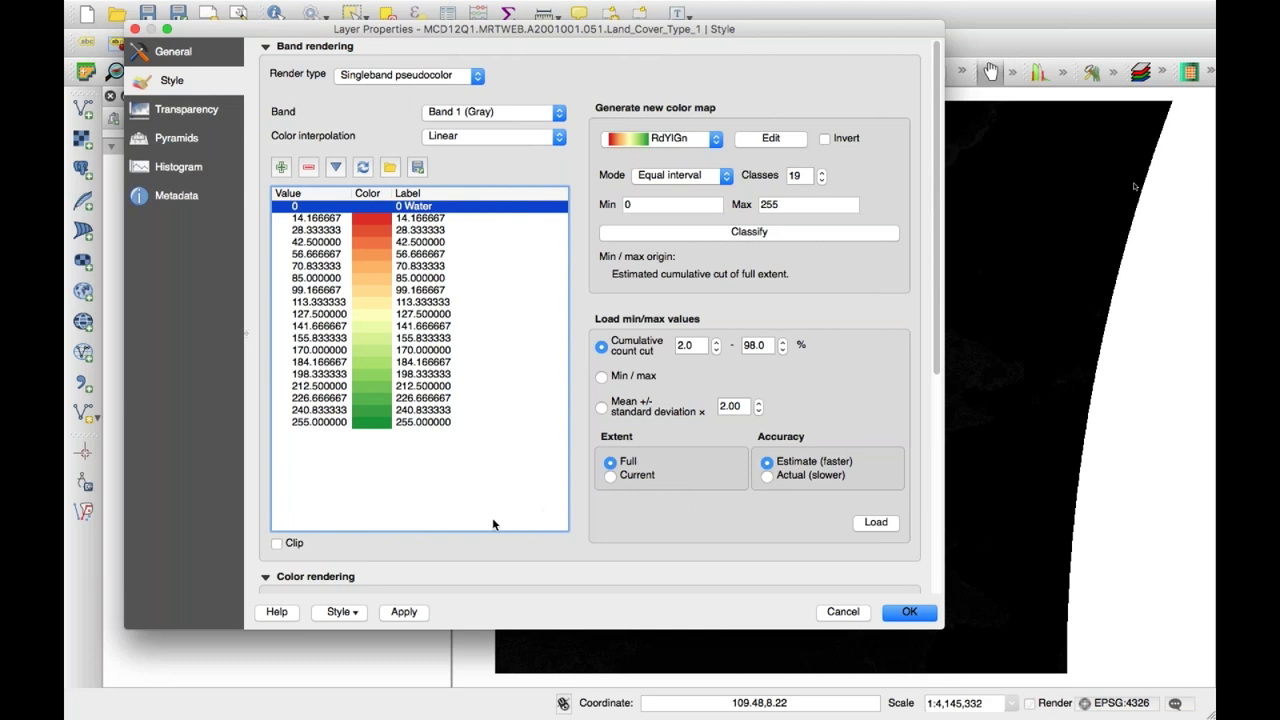
click(405, 613)
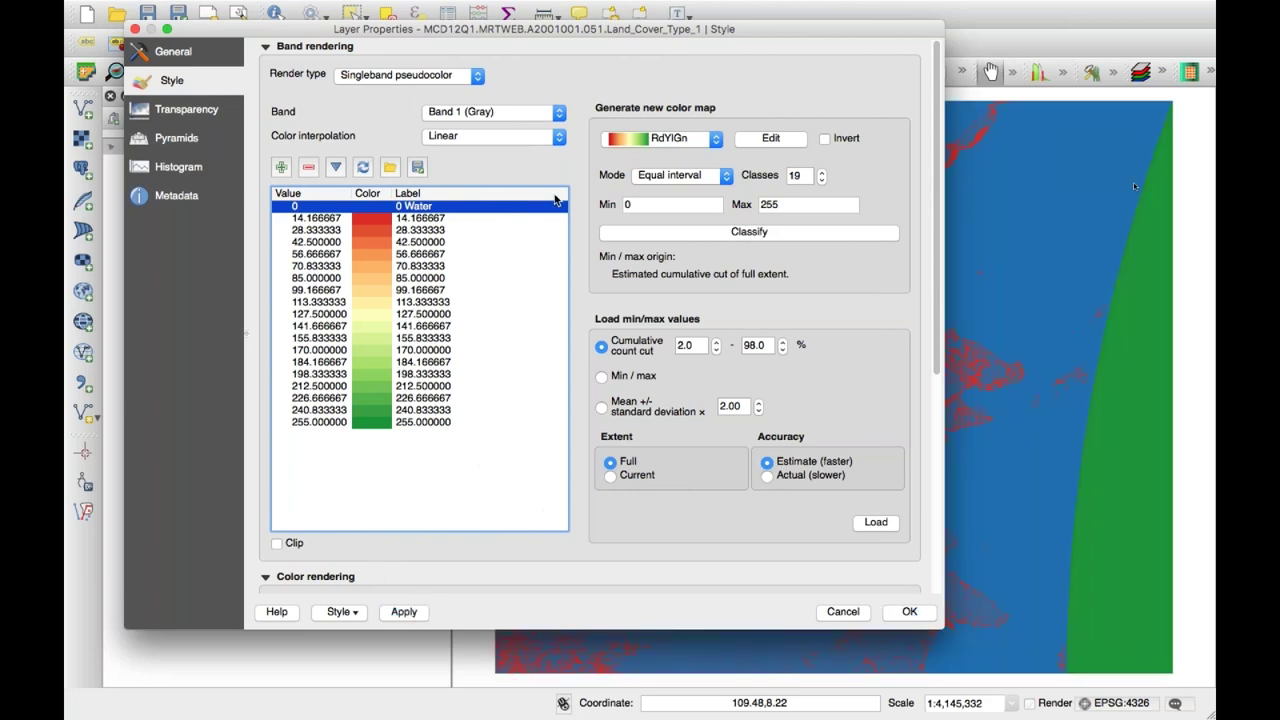
drag(628, 33, 231, 25)
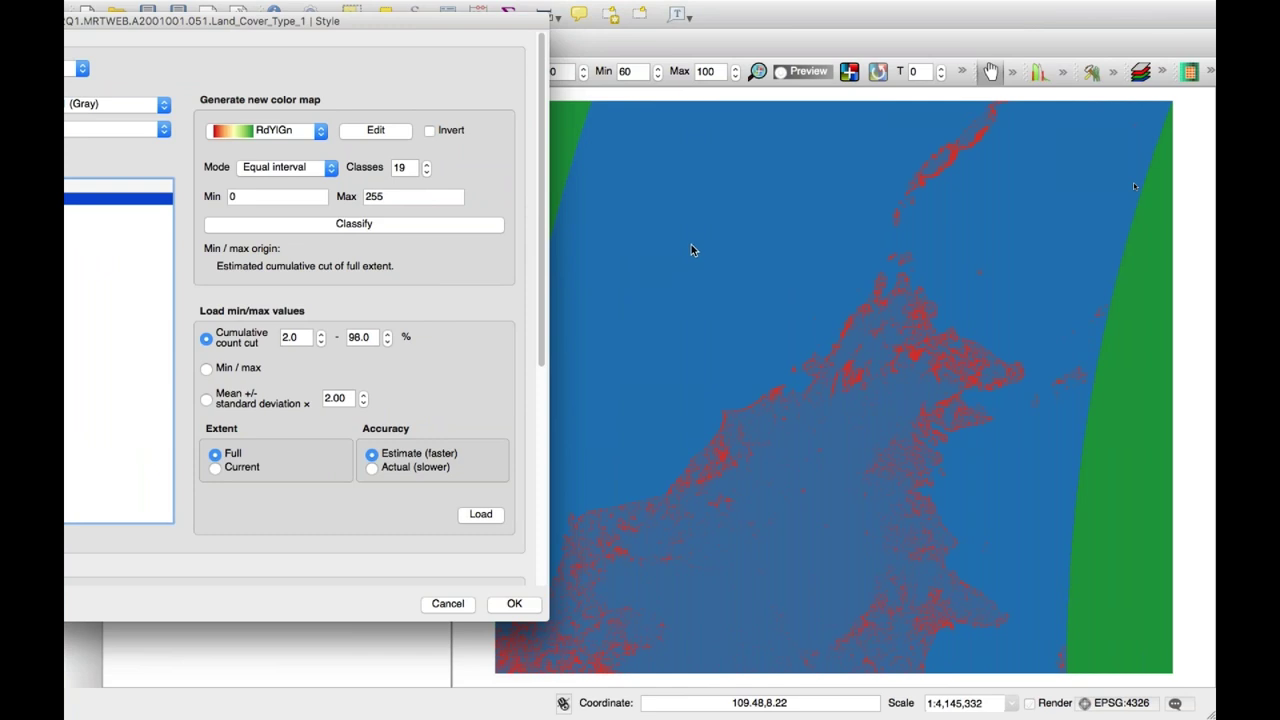
drag(418, 25, 759, 33)
Set the second color map class to value 1 and label it "1 Evergreen".
double_click(245, 218)
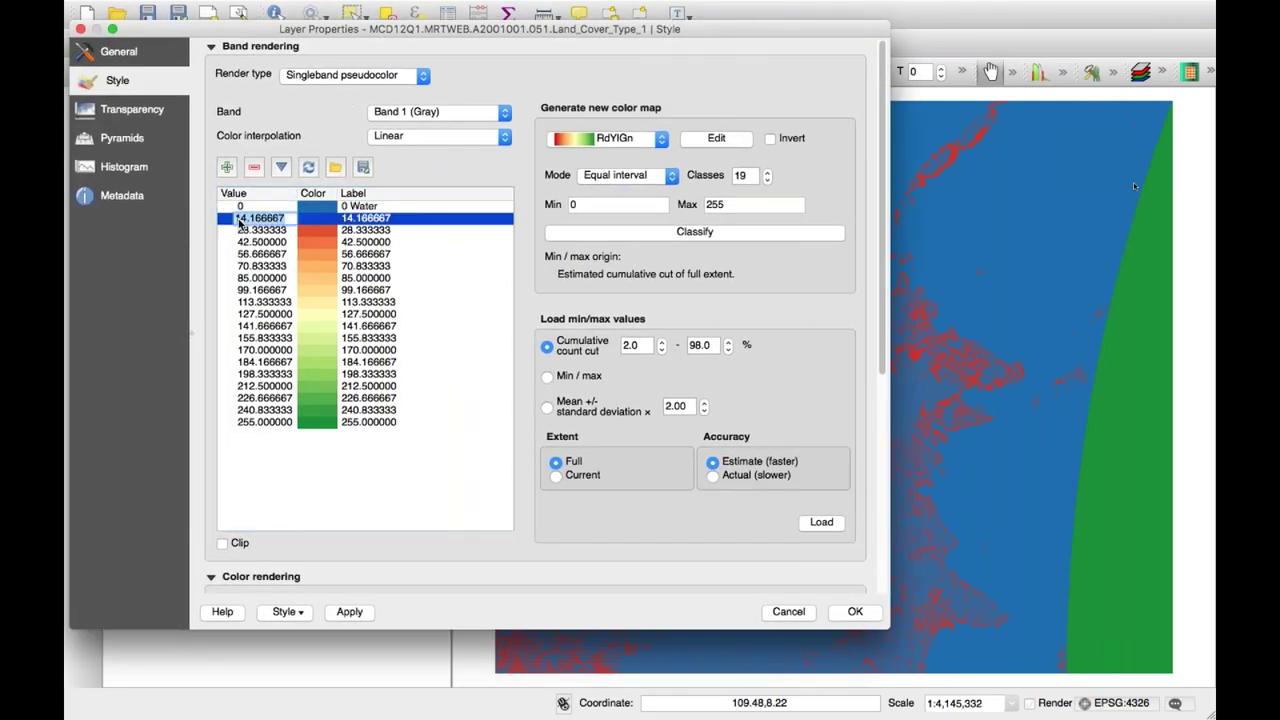
text(1)
double_click(390, 218)
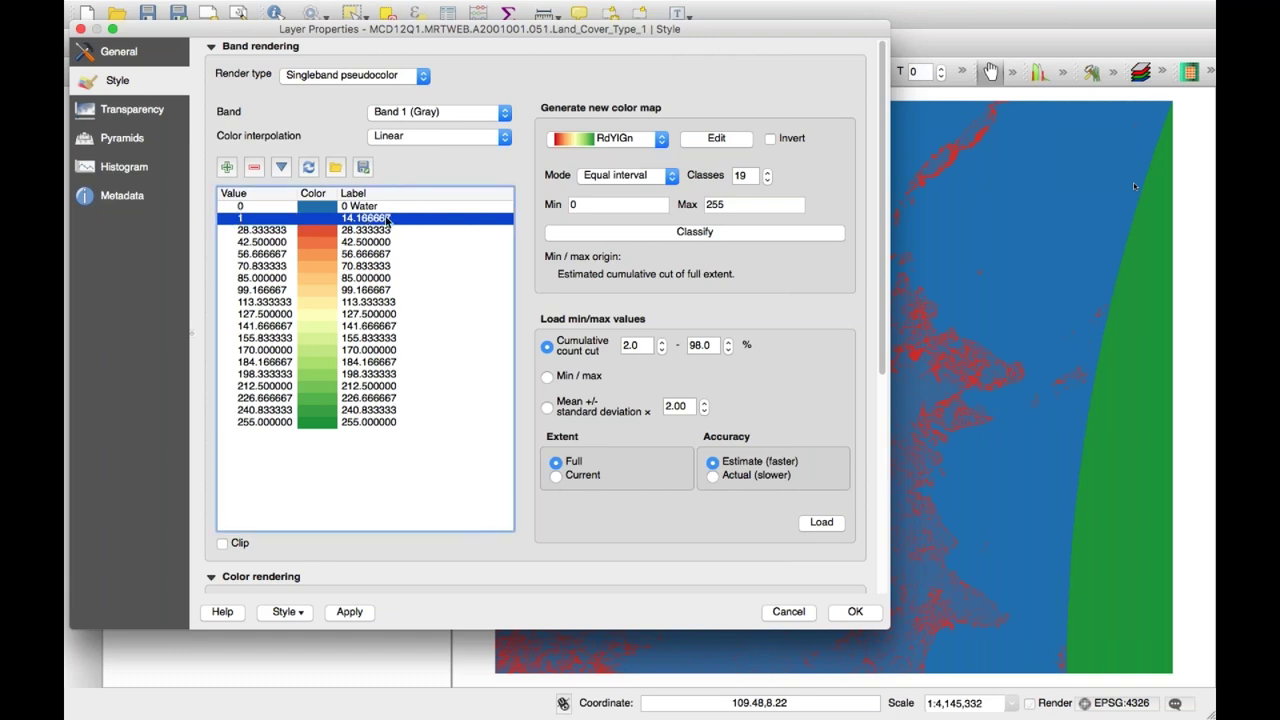
text(1 E)
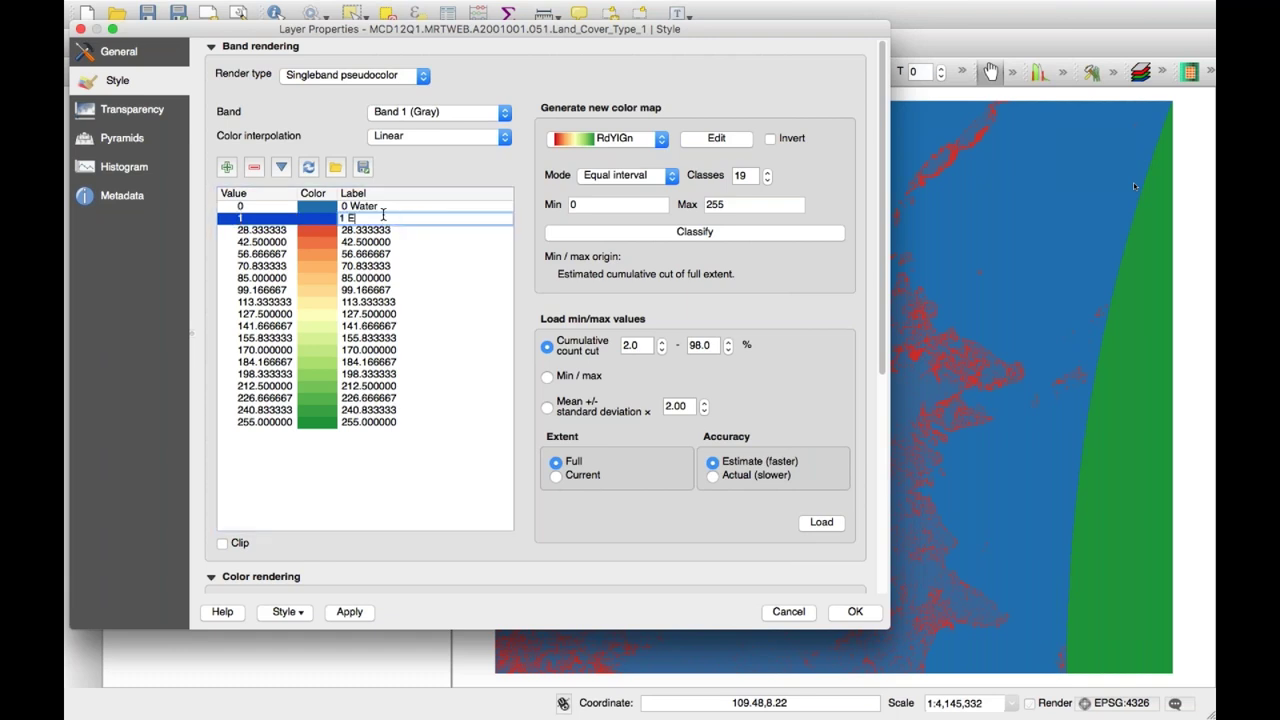
text(vergreen)
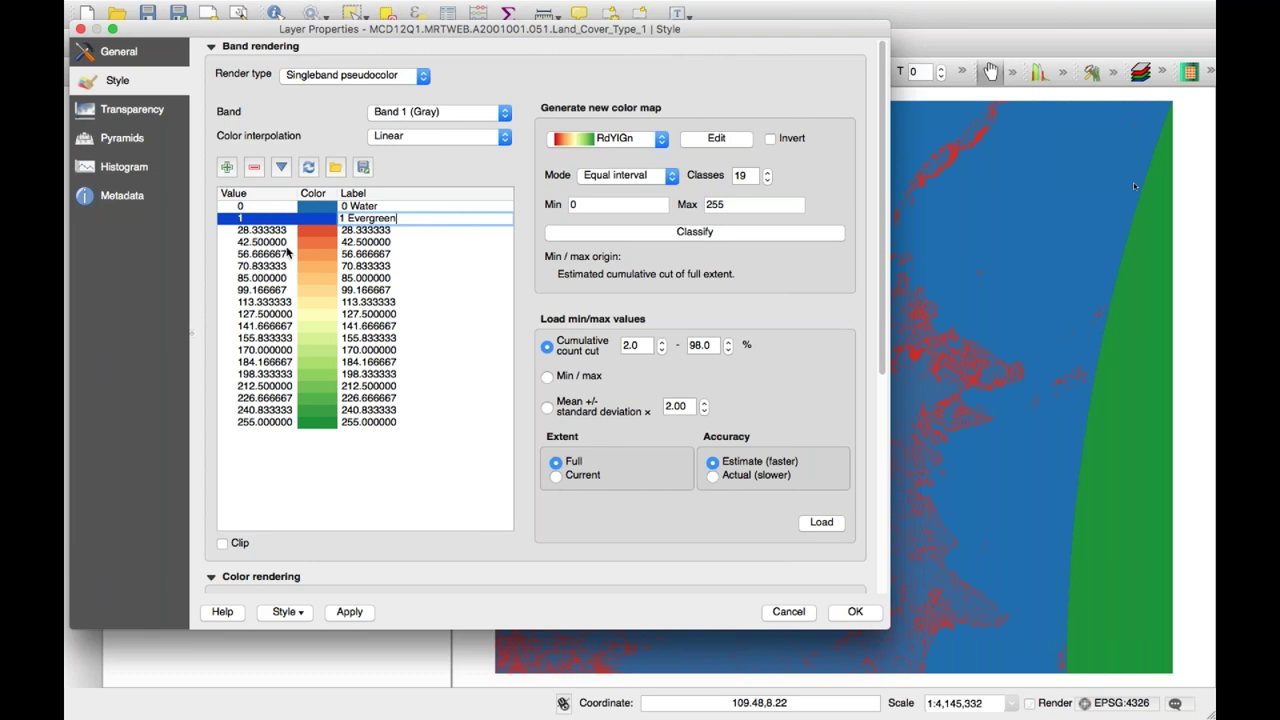
Load the color map from landcover_colors.txt in the Demos folder, apply it to the layer, and expand the layer's legend.
click(334, 169)
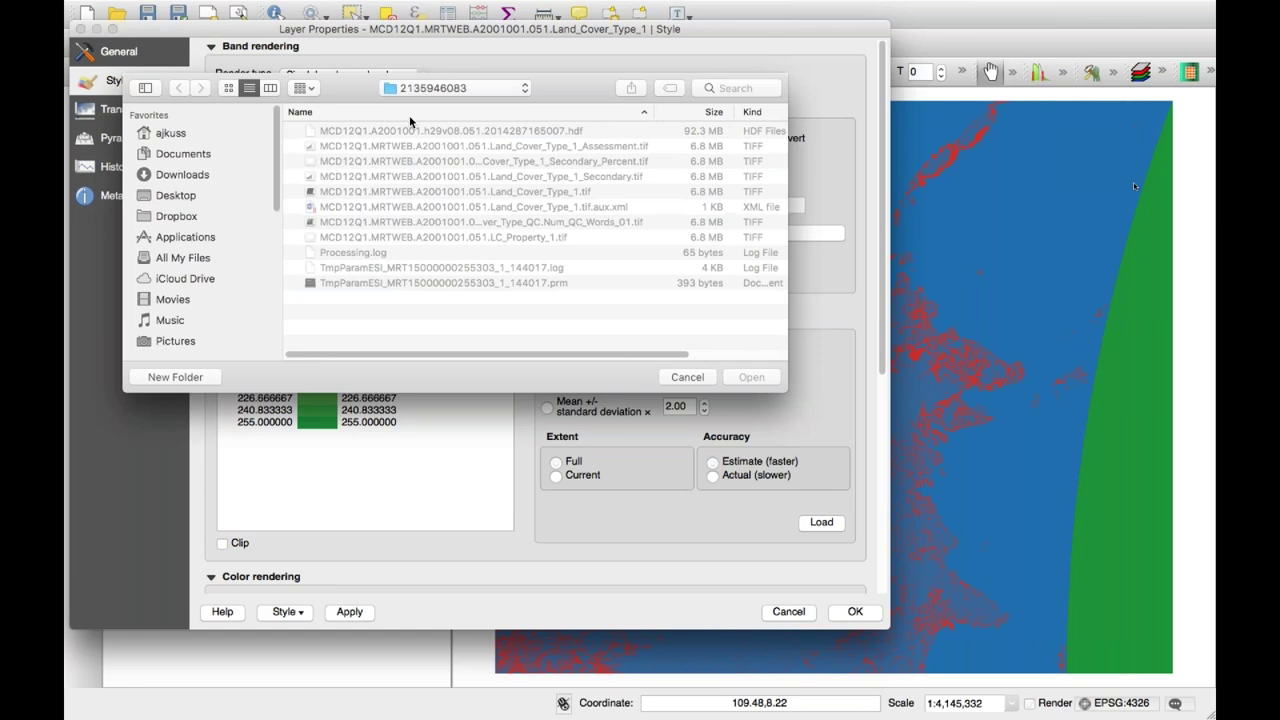
click(426, 90)
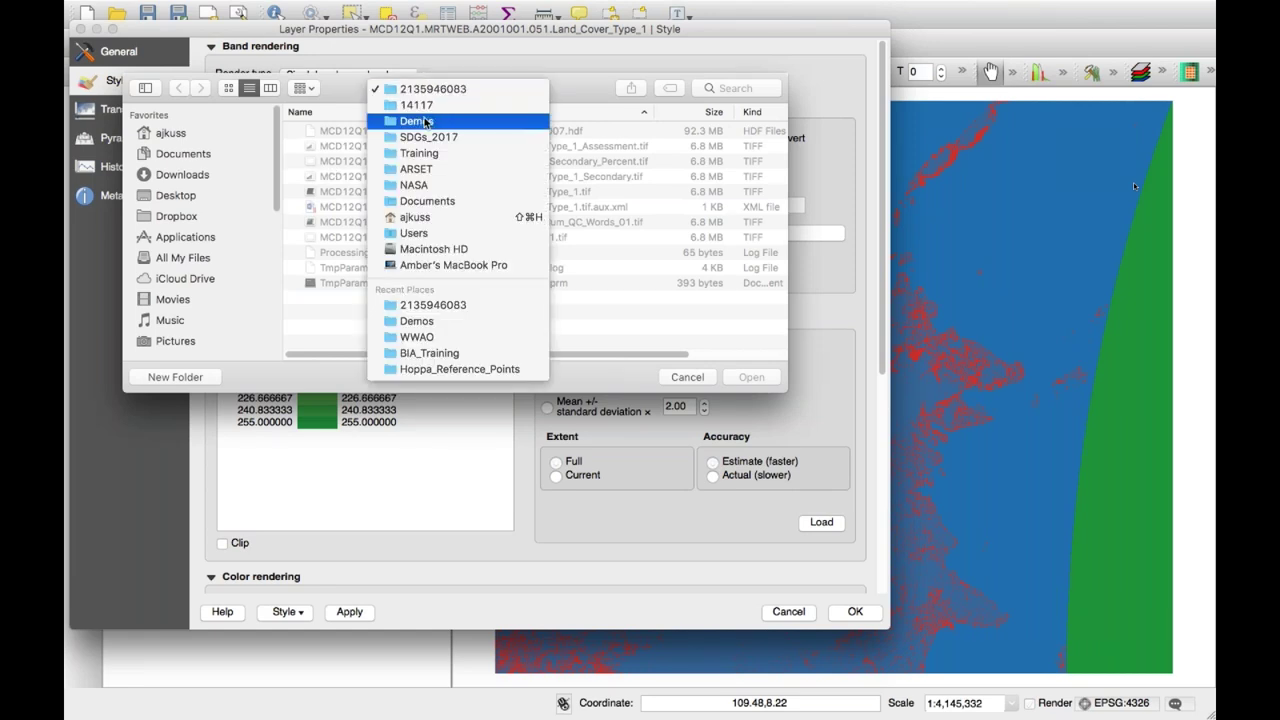
click(418, 121)
click(378, 195)
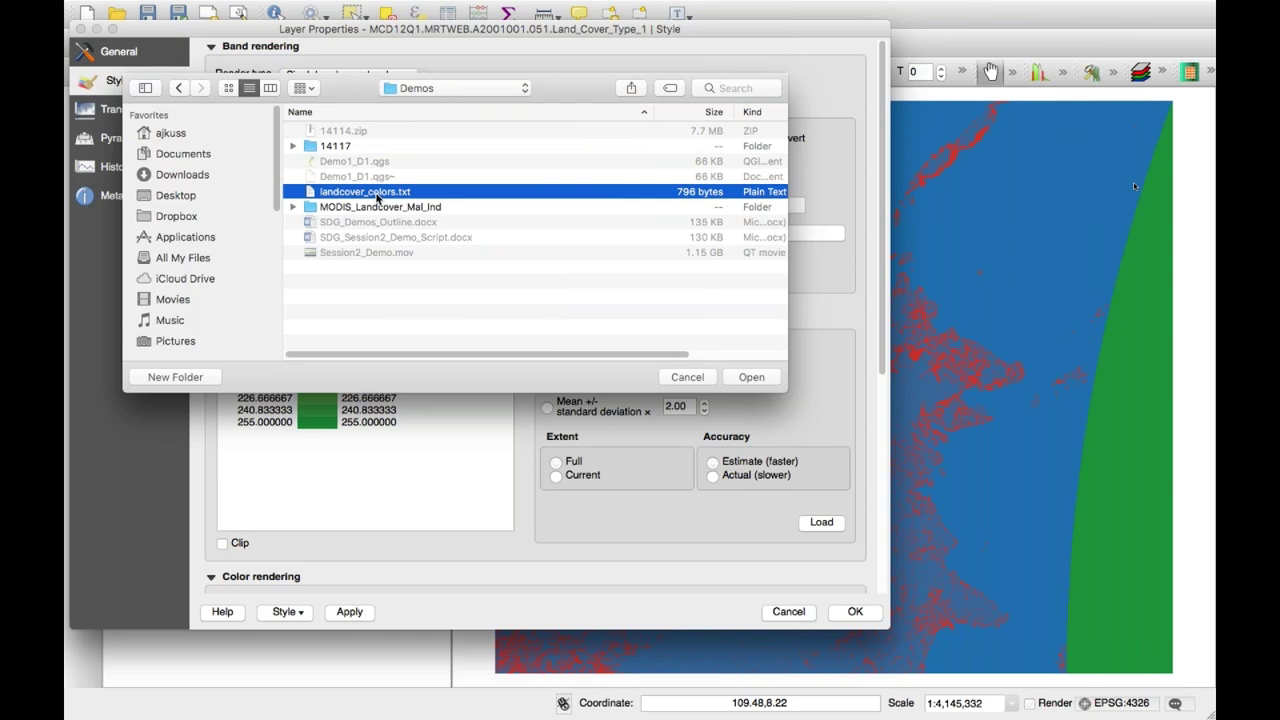
click(751, 377)
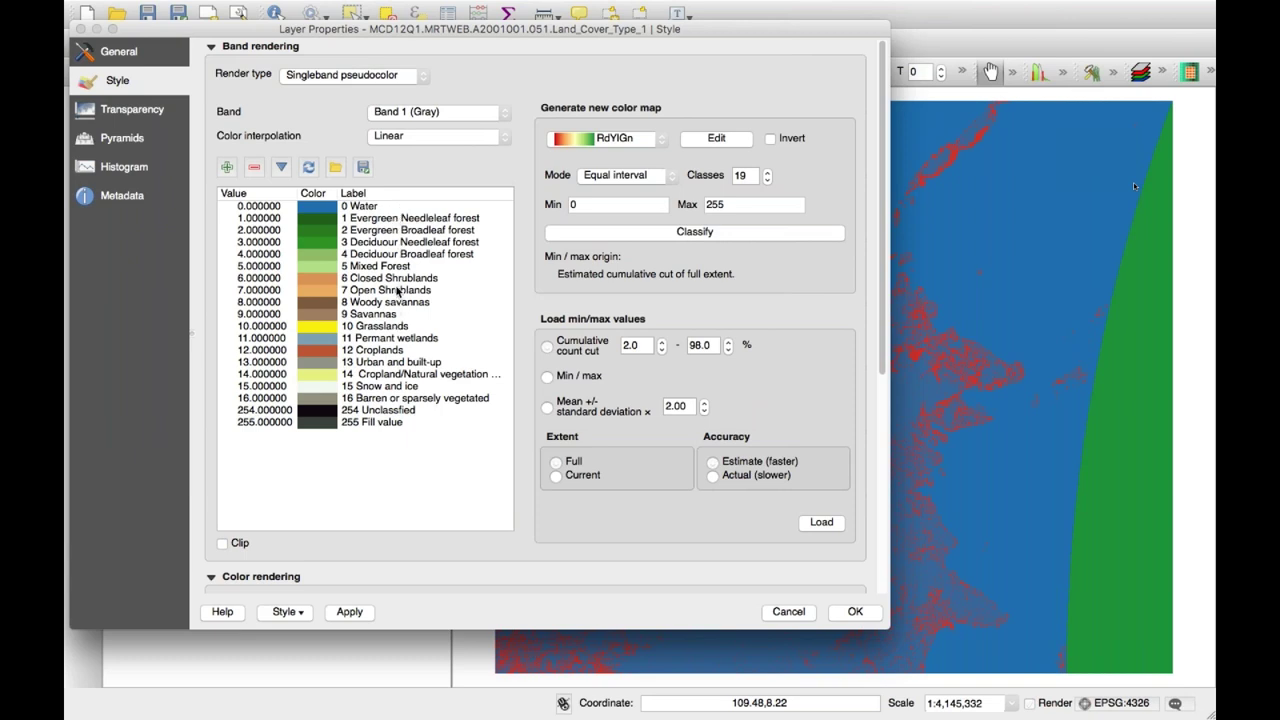
click(352, 612)
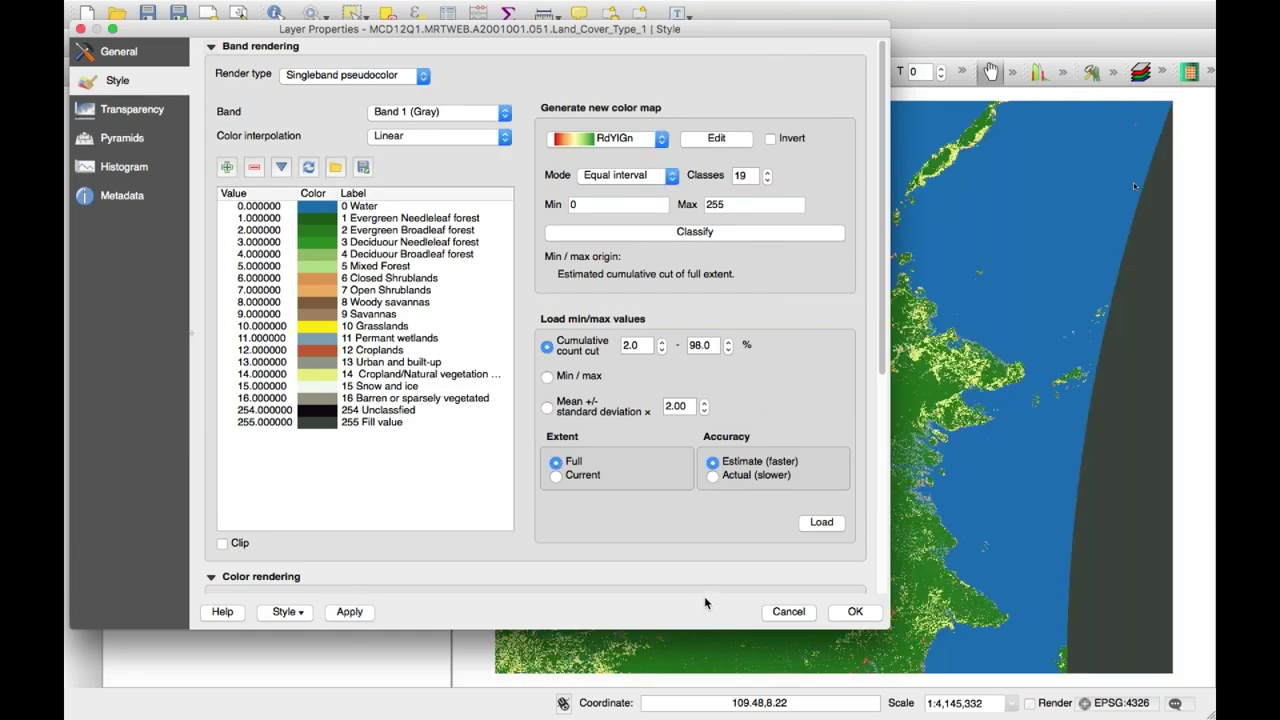
click(852, 612)
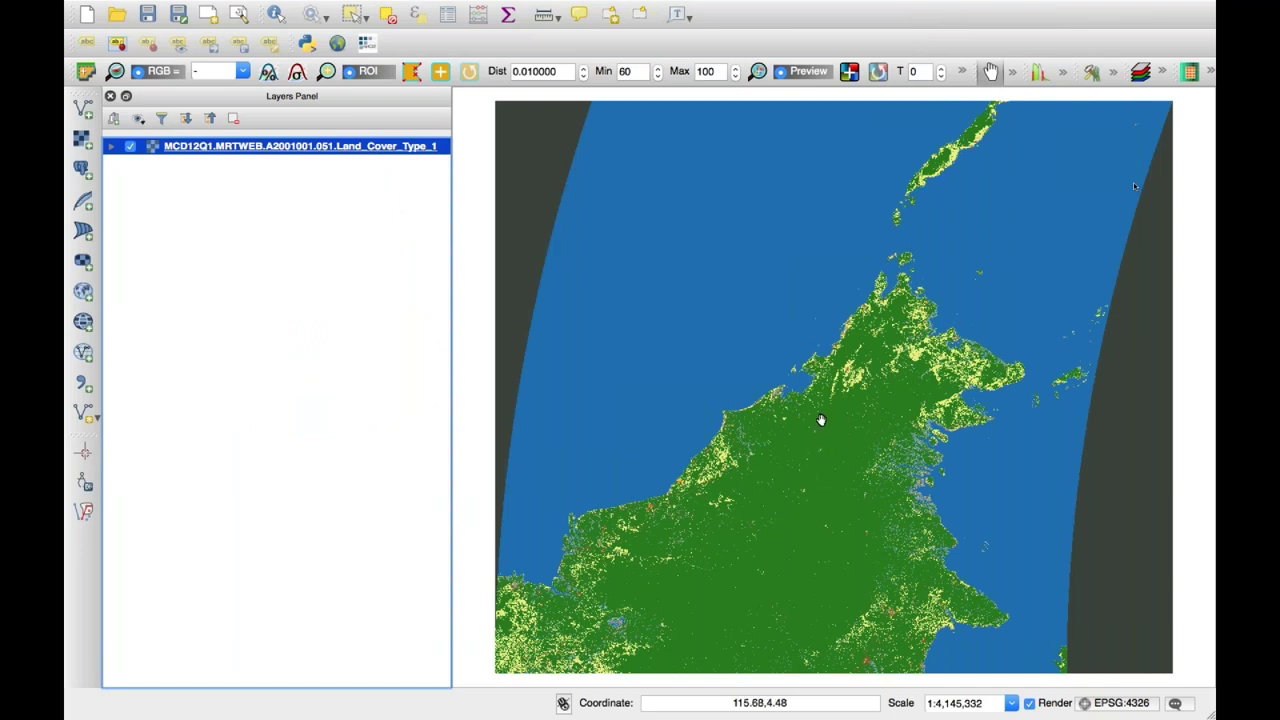
click(111, 146)
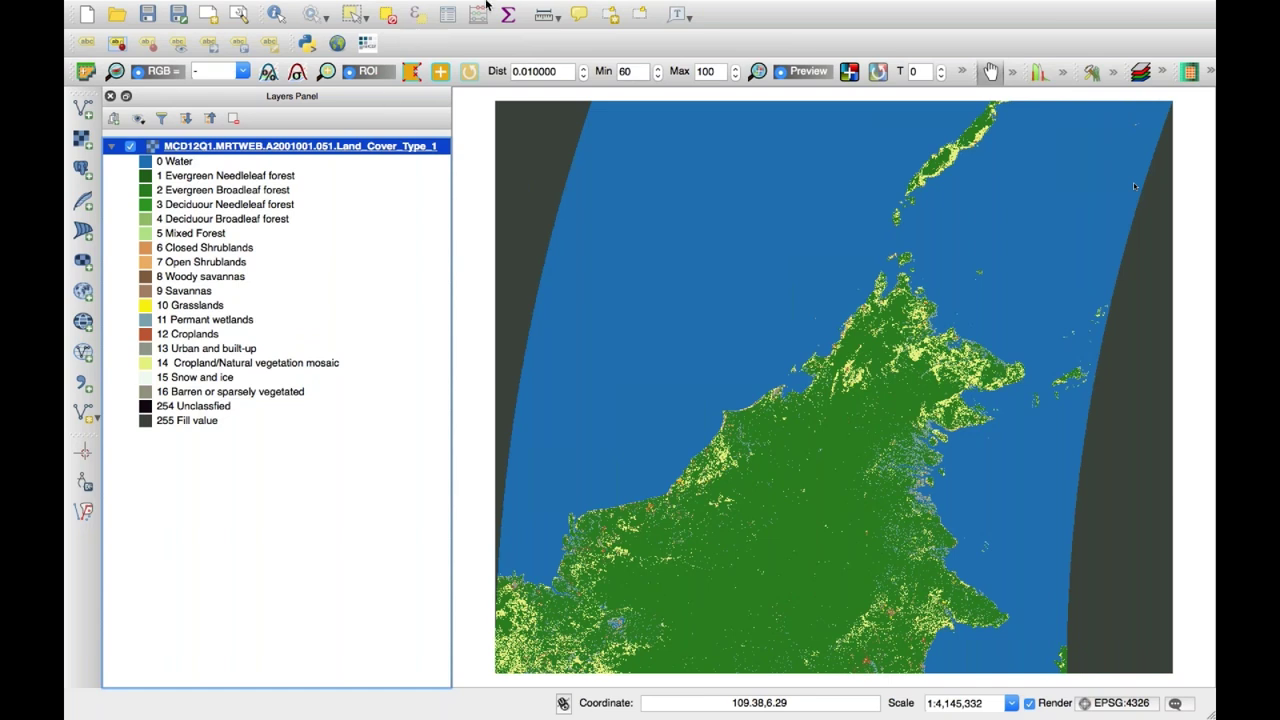
Add the Google Physical basemap from the OpenLayers plugin and place it beneath the Land_Cover_Type_1 layer.
mouse_move(488, 5)
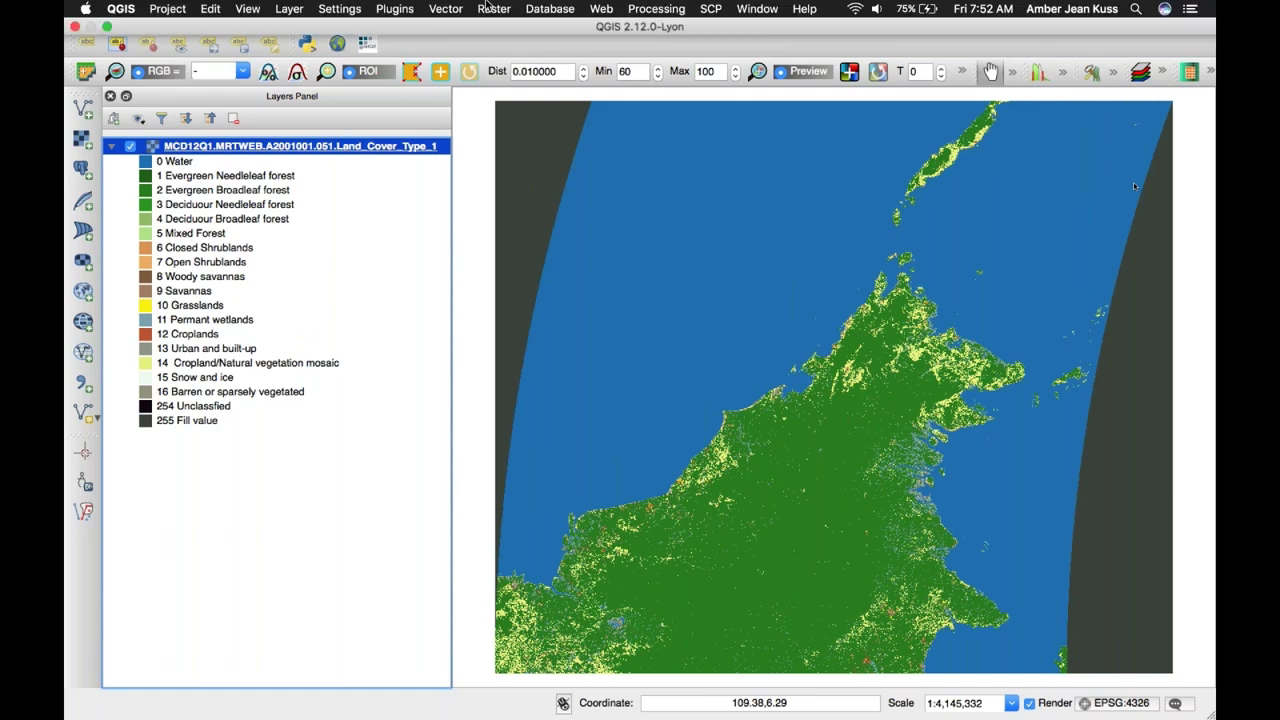
click(610, 10)
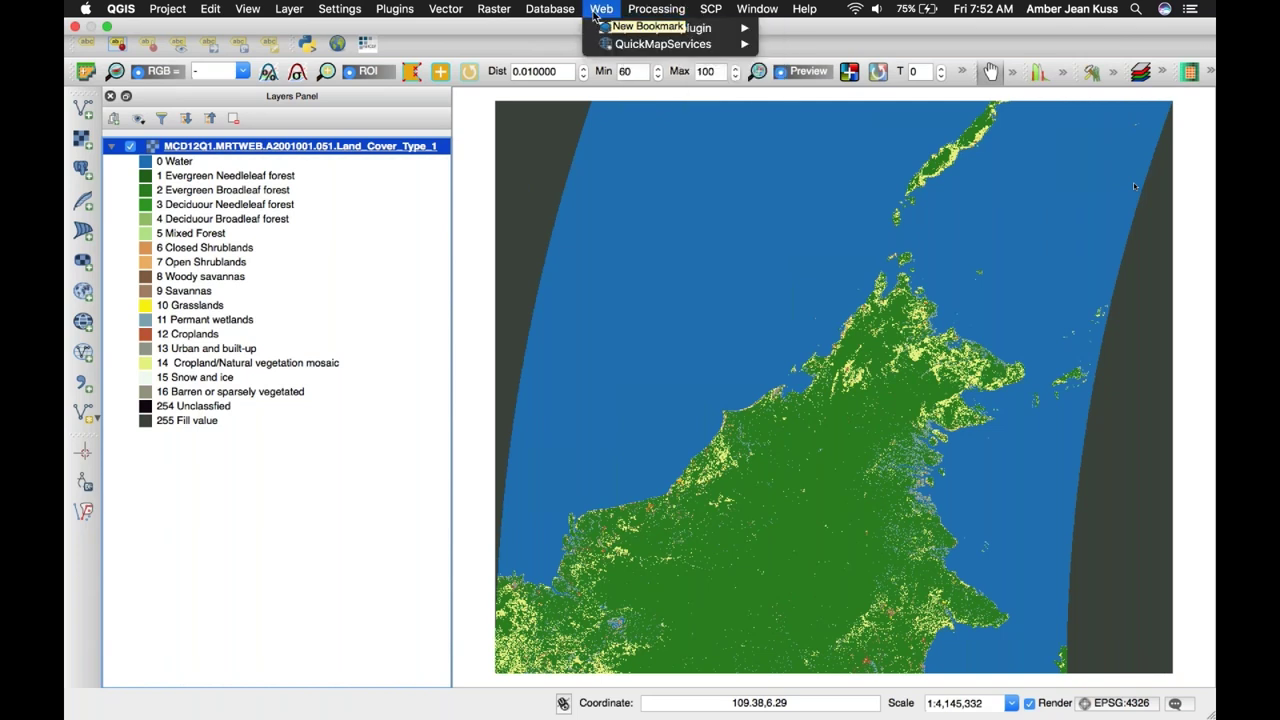
mouse_move(594, 33)
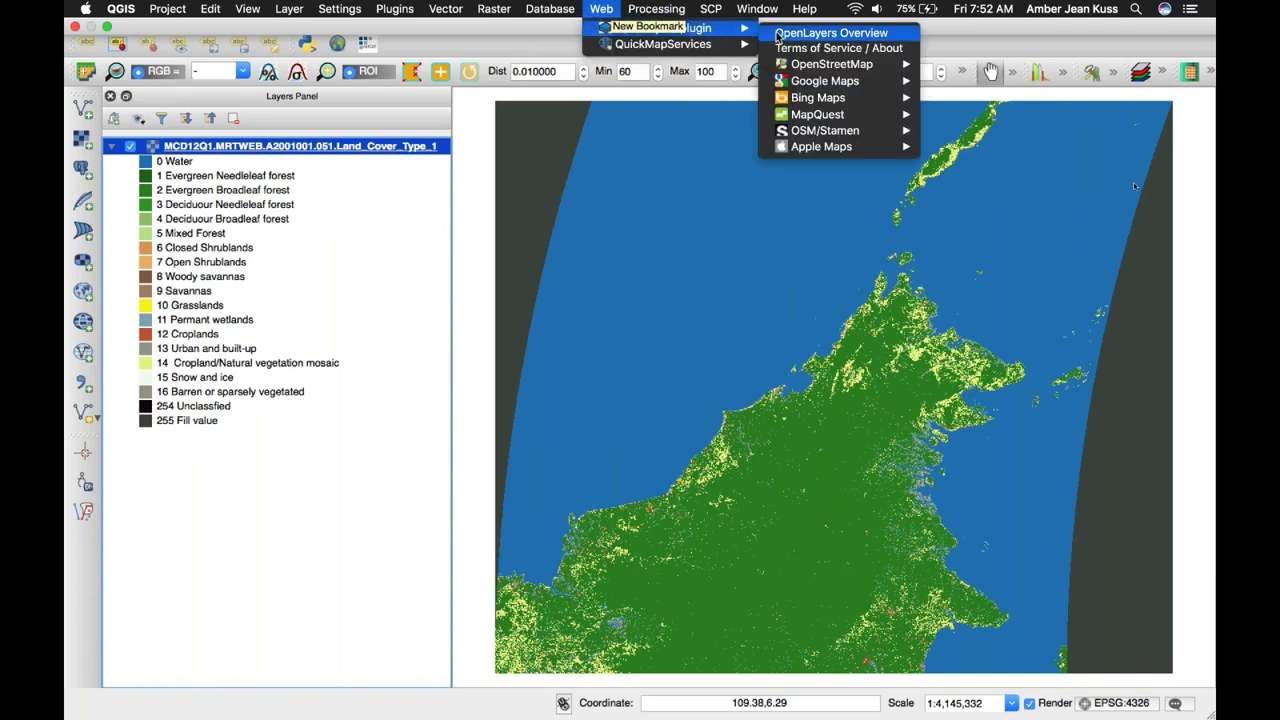
mouse_move(826, 88)
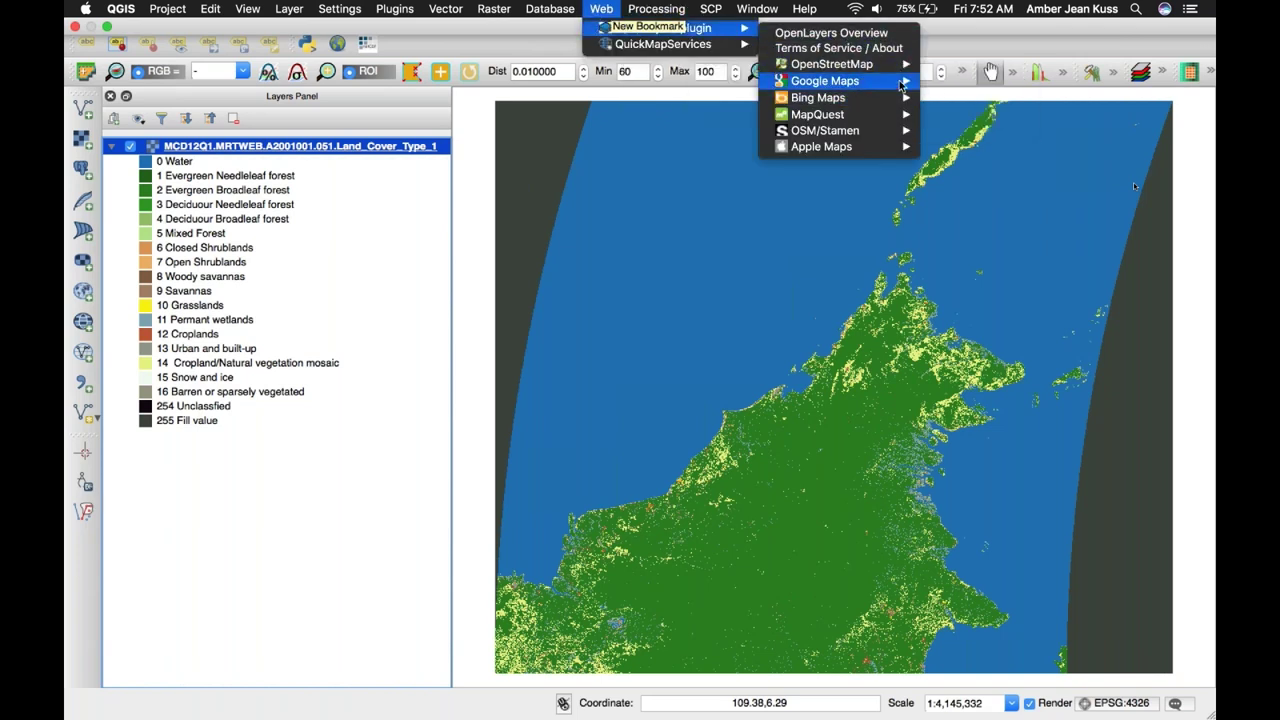
click(962, 82)
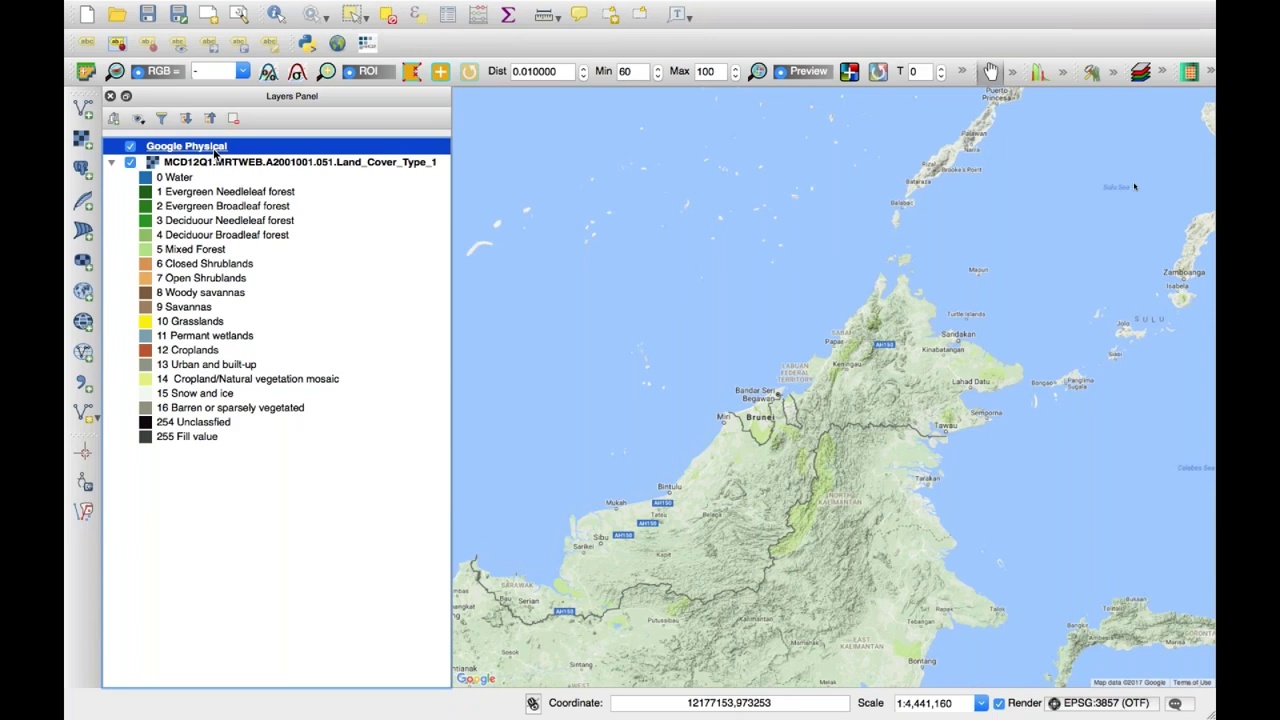
mouse_move(228, 164)
mouse_down()
mouse_move(220, 345)
mouse_move(152, 456)
mouse_up()
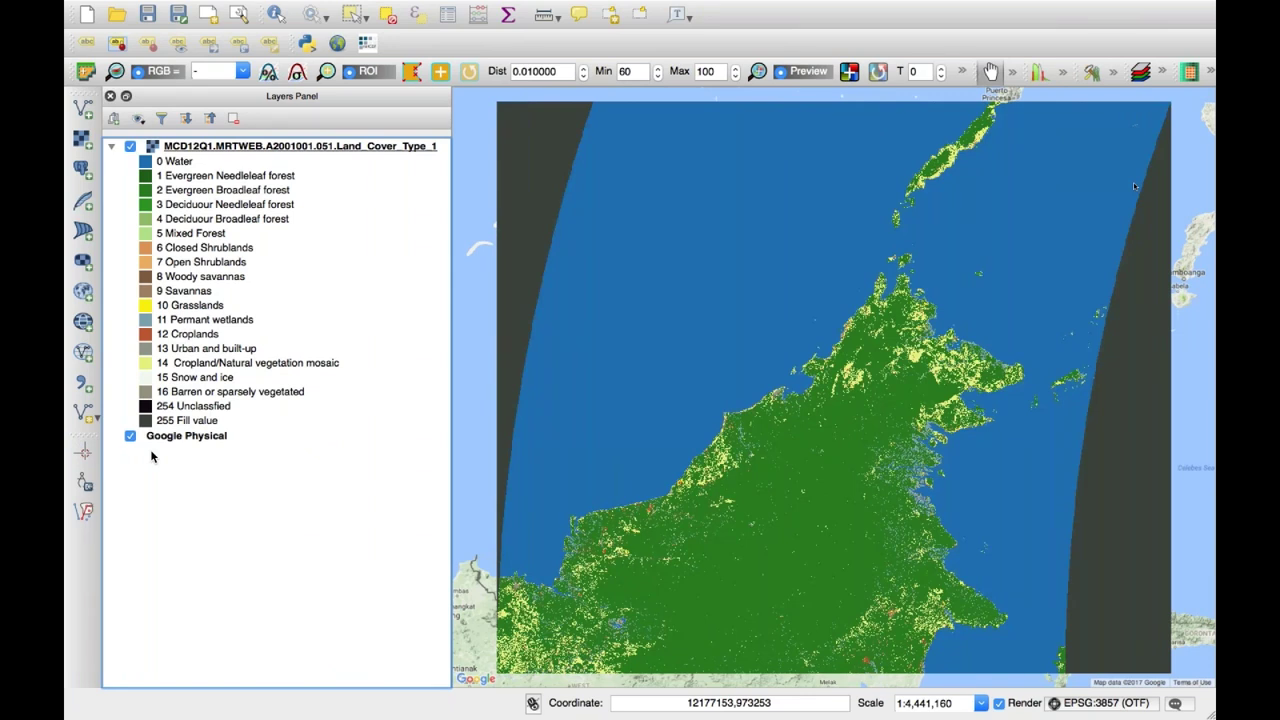
Set the Land_Cover_Type_1 layer's global transparency to 20% and switch its visibility off and on to compare it with the basemap.
right_click(245, 149)
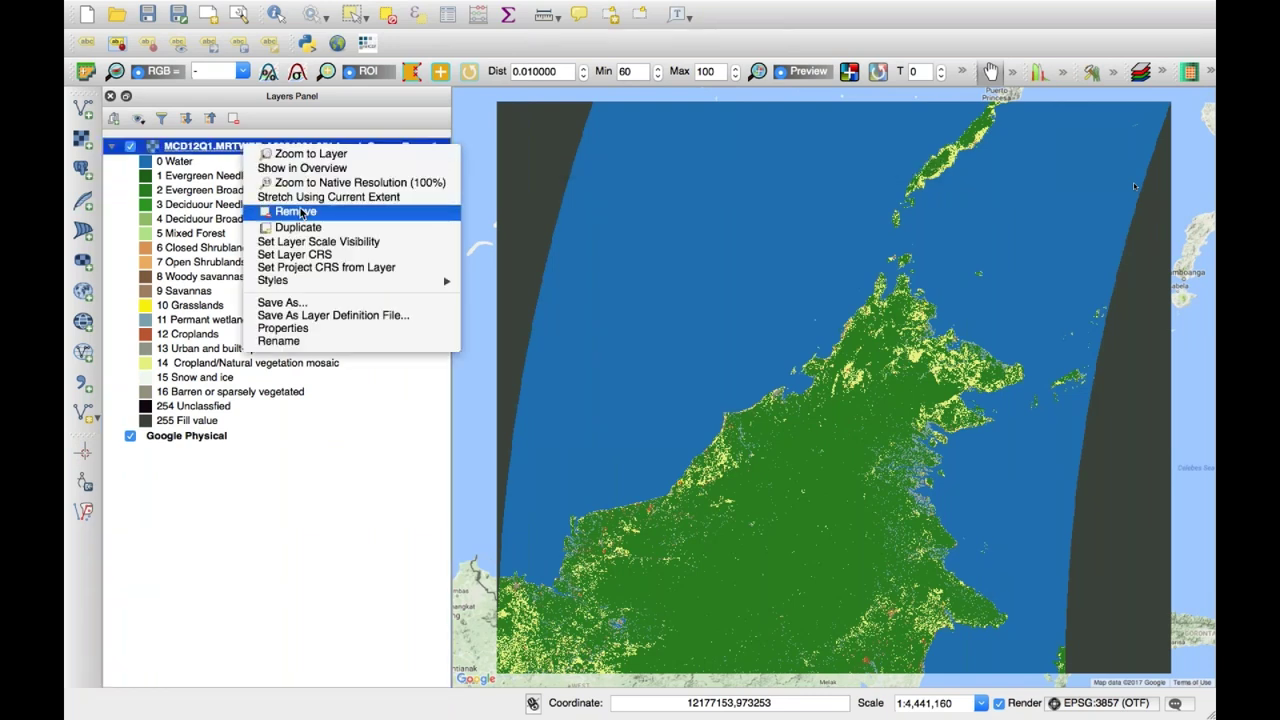
click(283, 328)
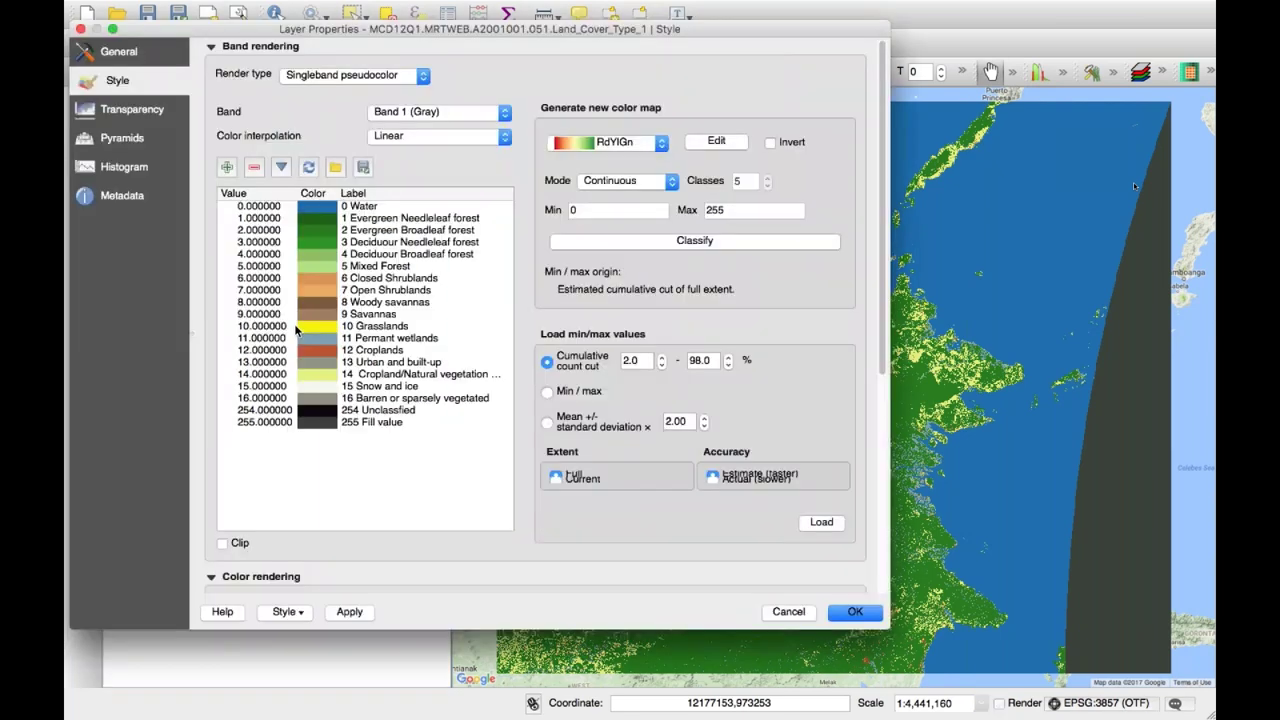
click(140, 109)
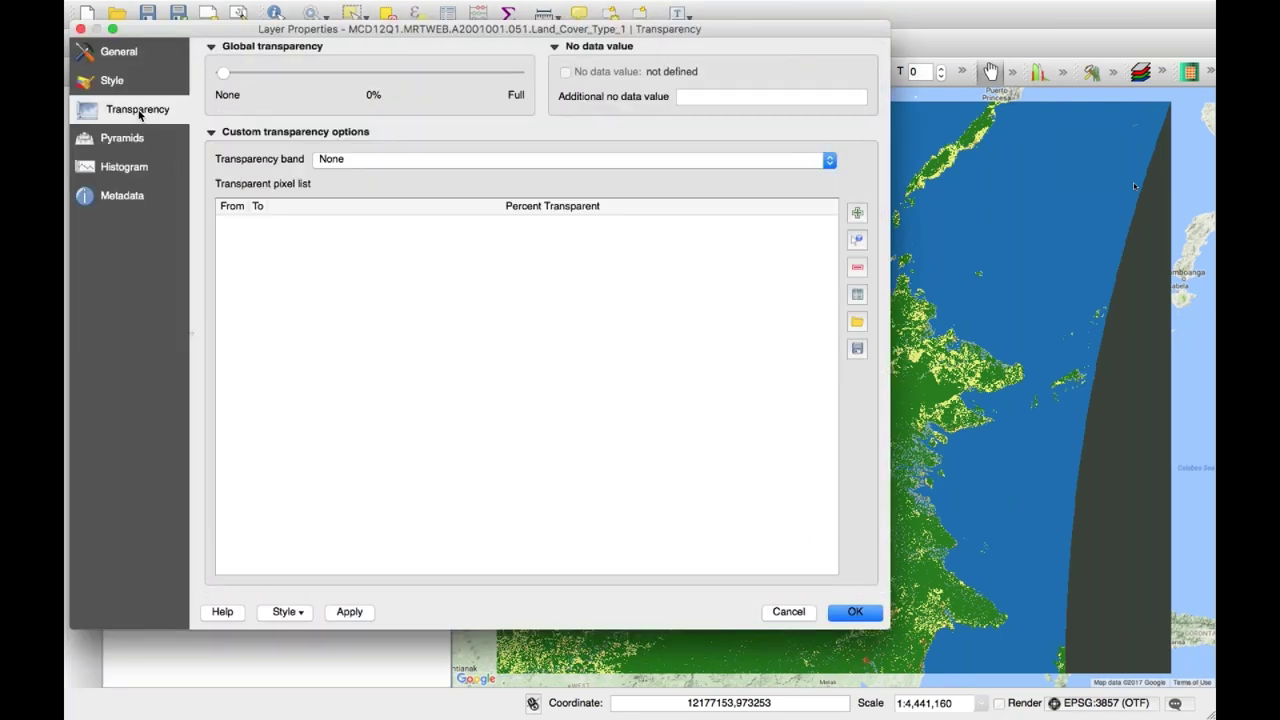
drag(225, 77, 283, 76)
click(360, 613)
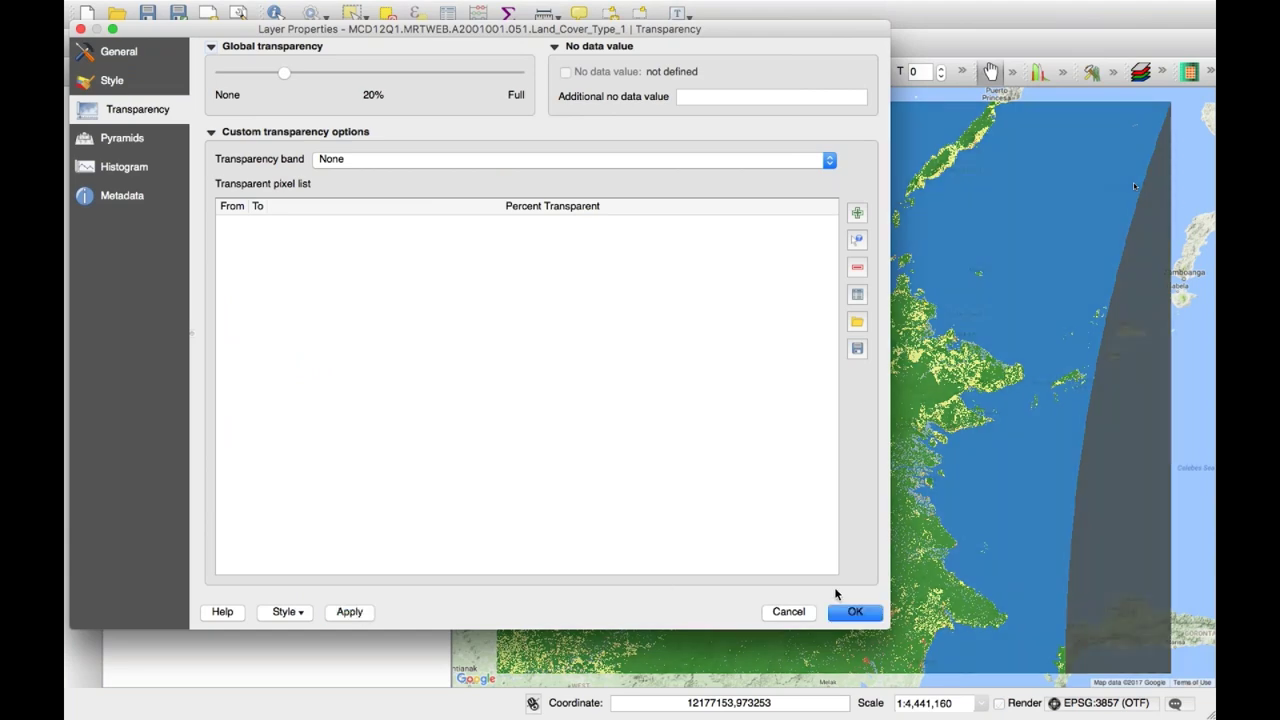
click(855, 612)
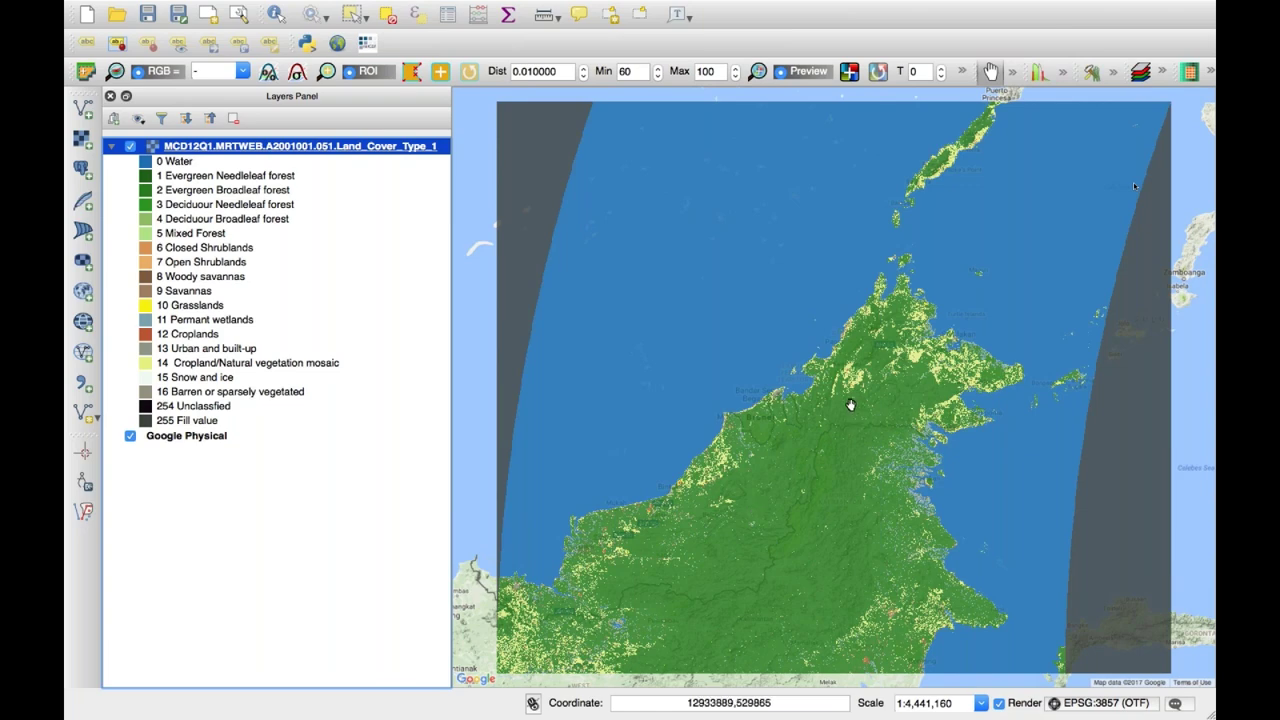
click(129, 147)
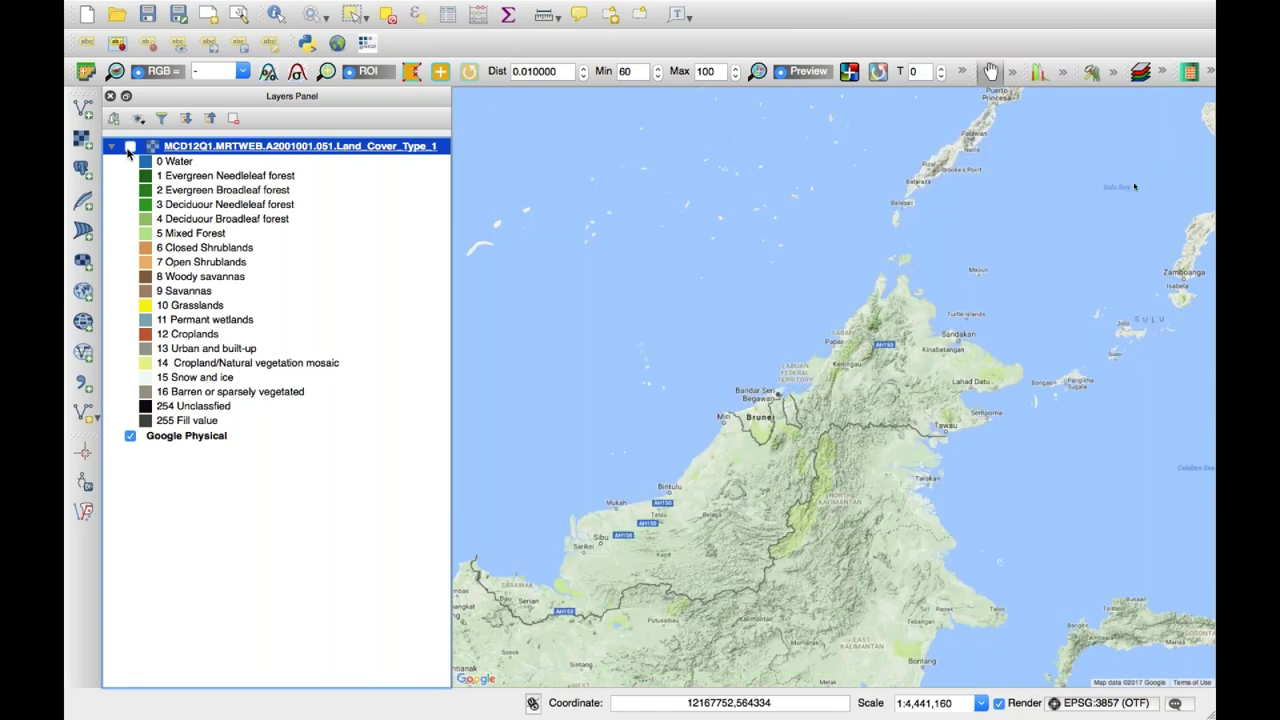
click(129, 147)
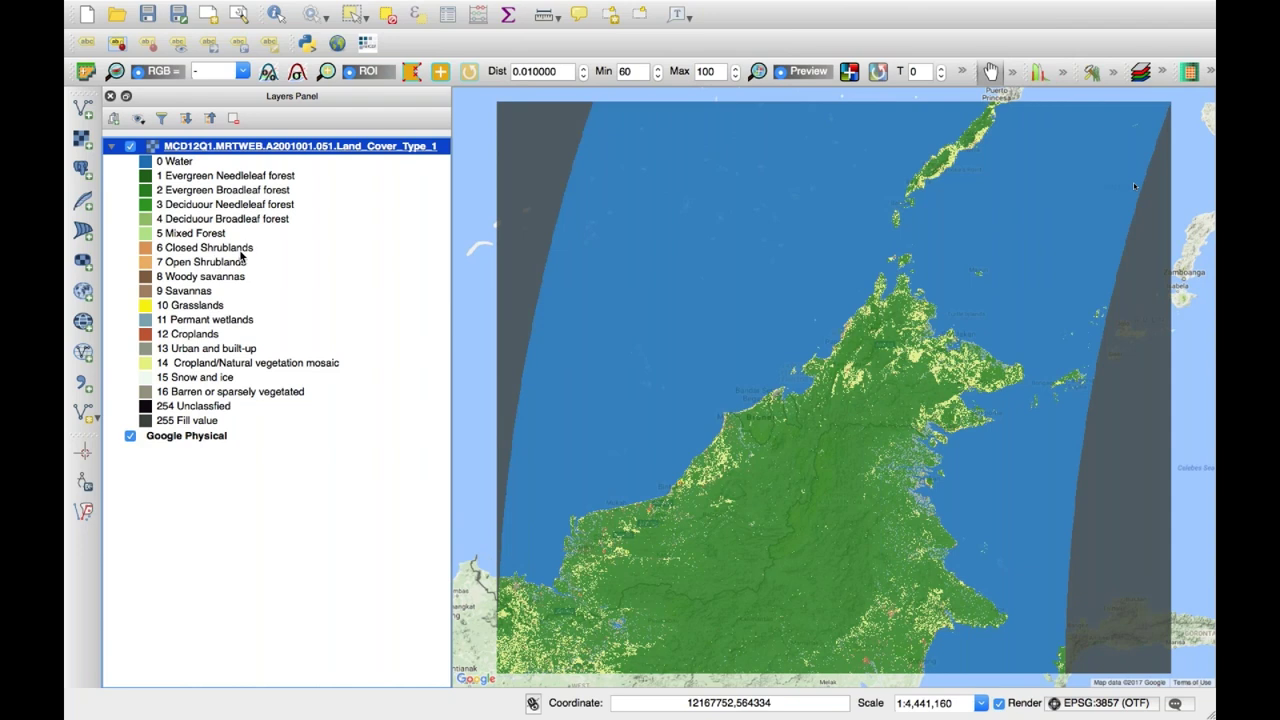
Identify the Band 1 value of a Land_Cover_Type_1 pixel in the green interior of Borneo.
click(278, 14)
click(756, 573)
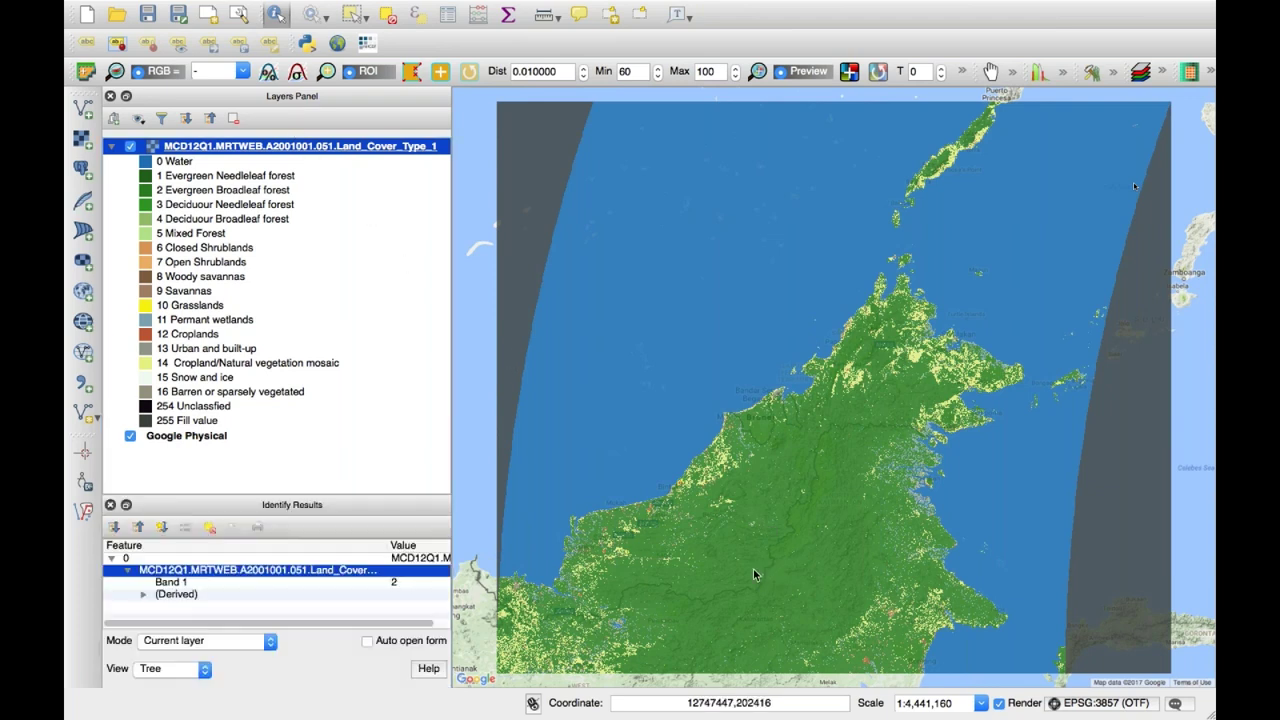
click(379, 584)
scroll(360, 628, right, 2)
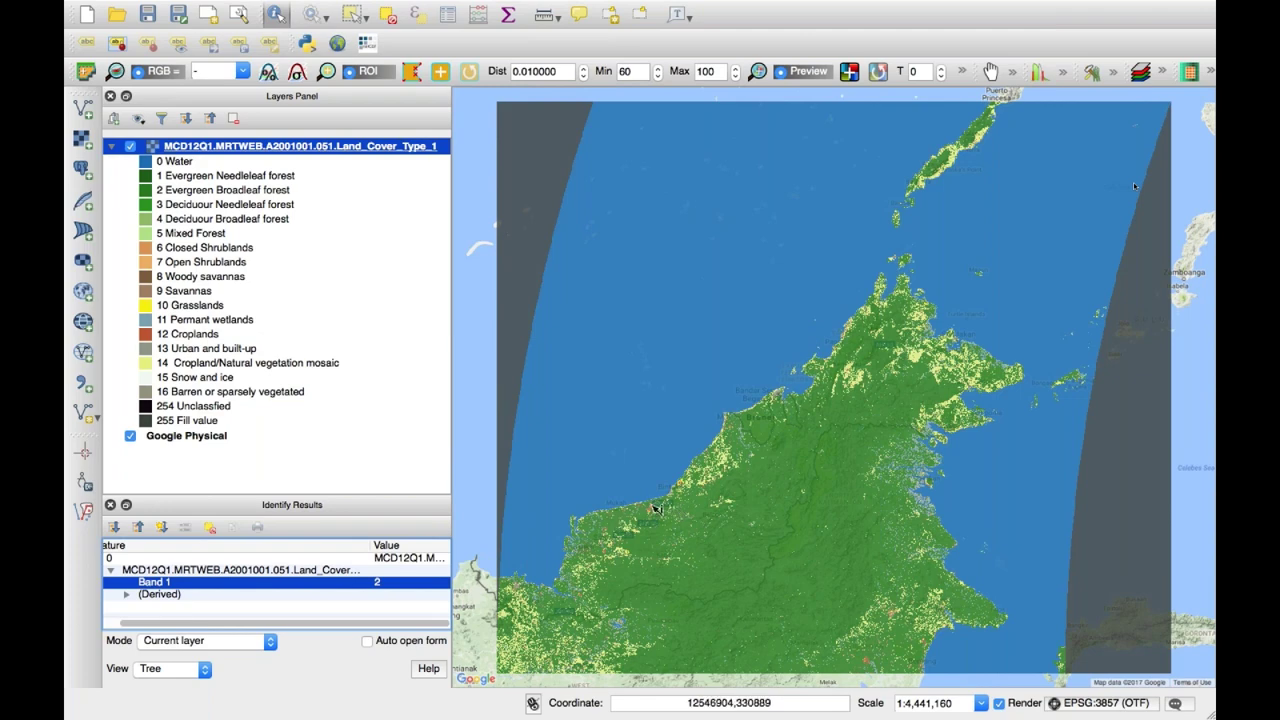
Identify the Band 1 values of the grey coastal patch and the small red patch southwest of it on Borneo's northwest coast.
scroll(655, 509, up, 1)
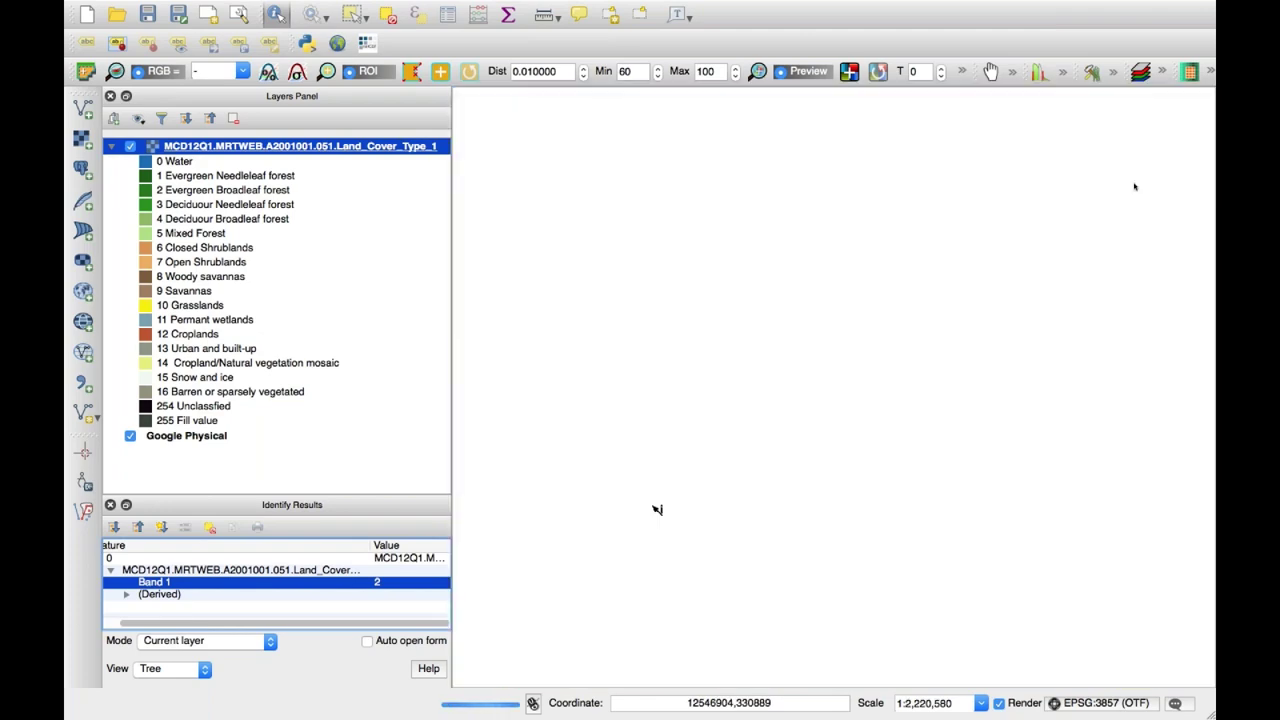
scroll(655, 509, up, 1)
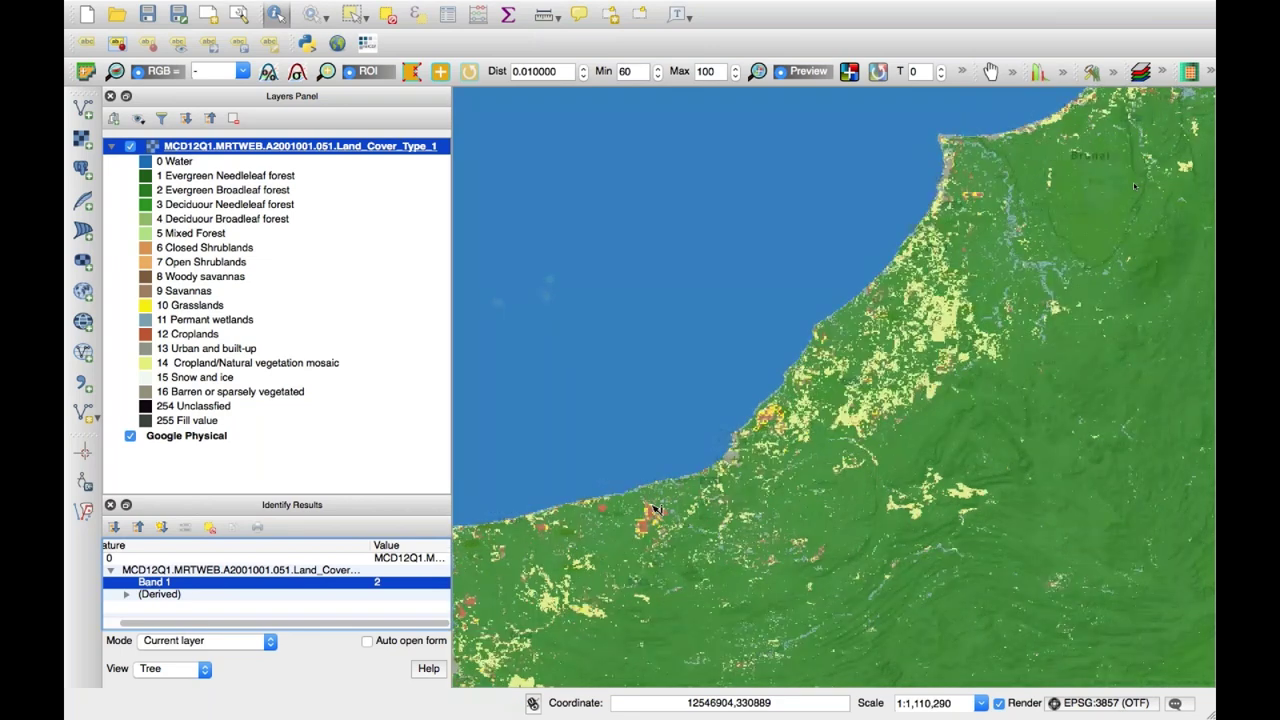
scroll(655, 509, up, 1)
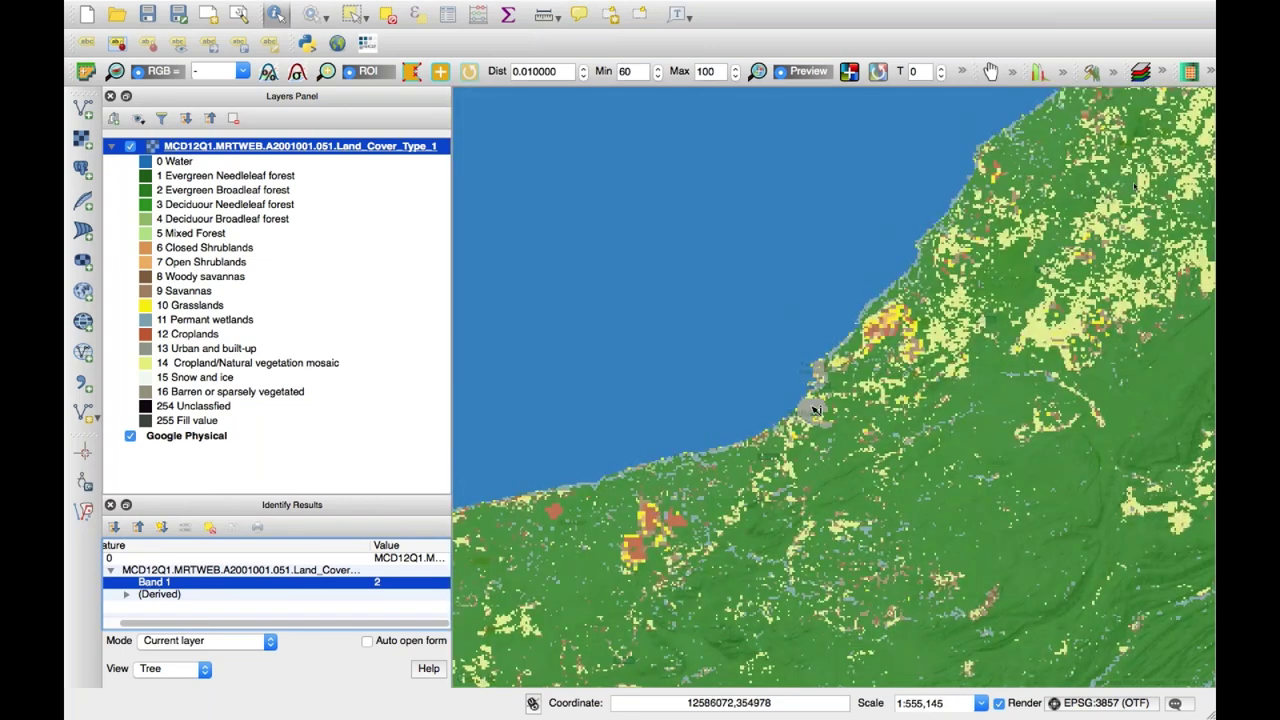
click(565, 505)
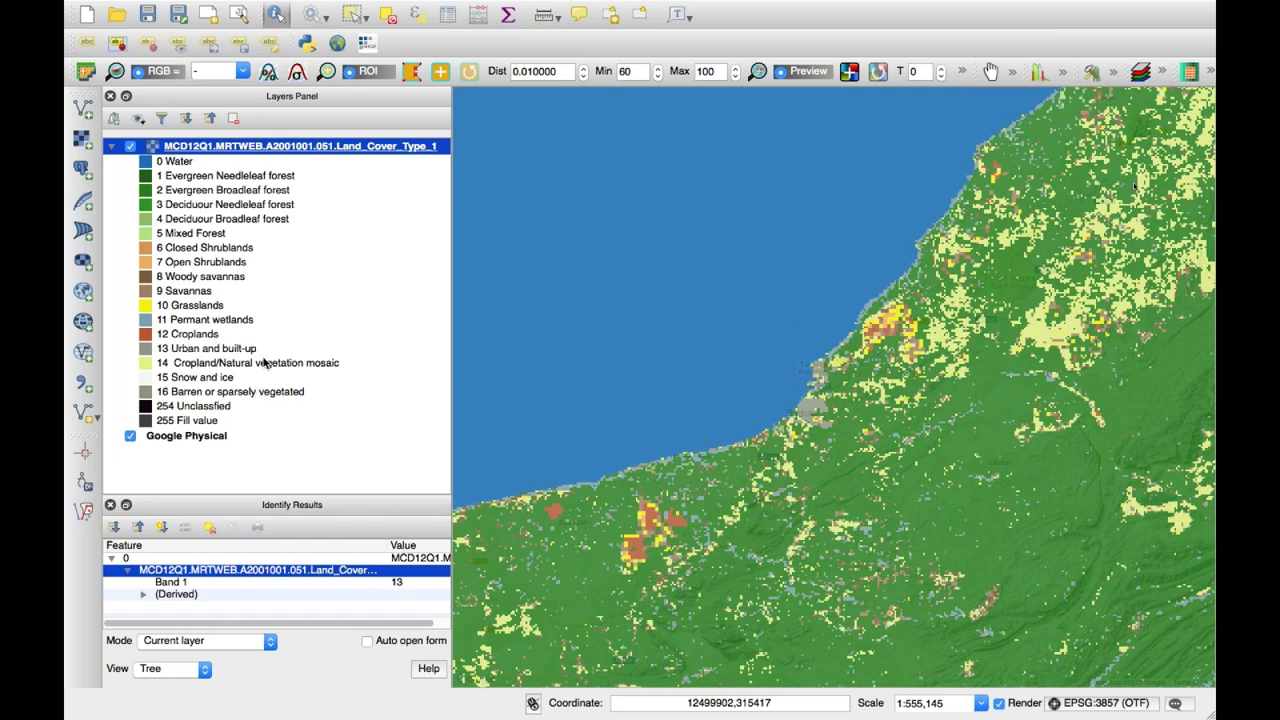
click(558, 514)
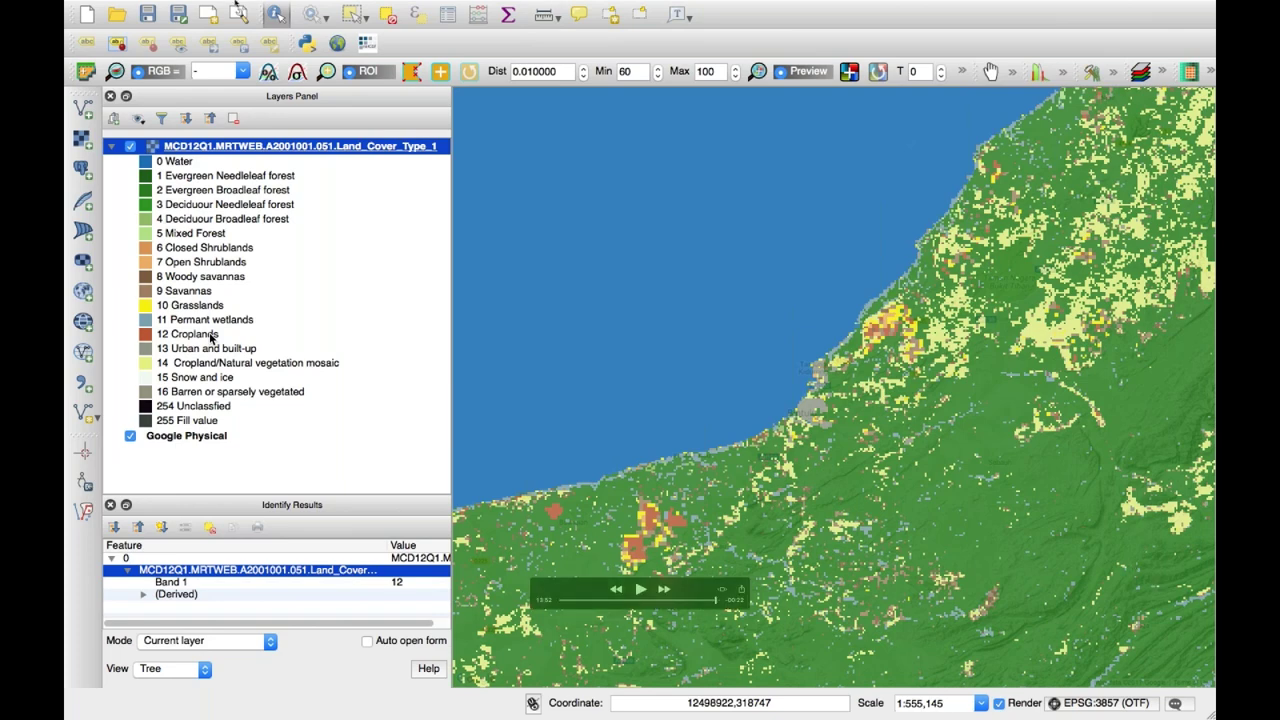
Take the Session2_Demo_Final video out of full screen in QuickTime Player and minimize its window.
mouse_move(103, 3)
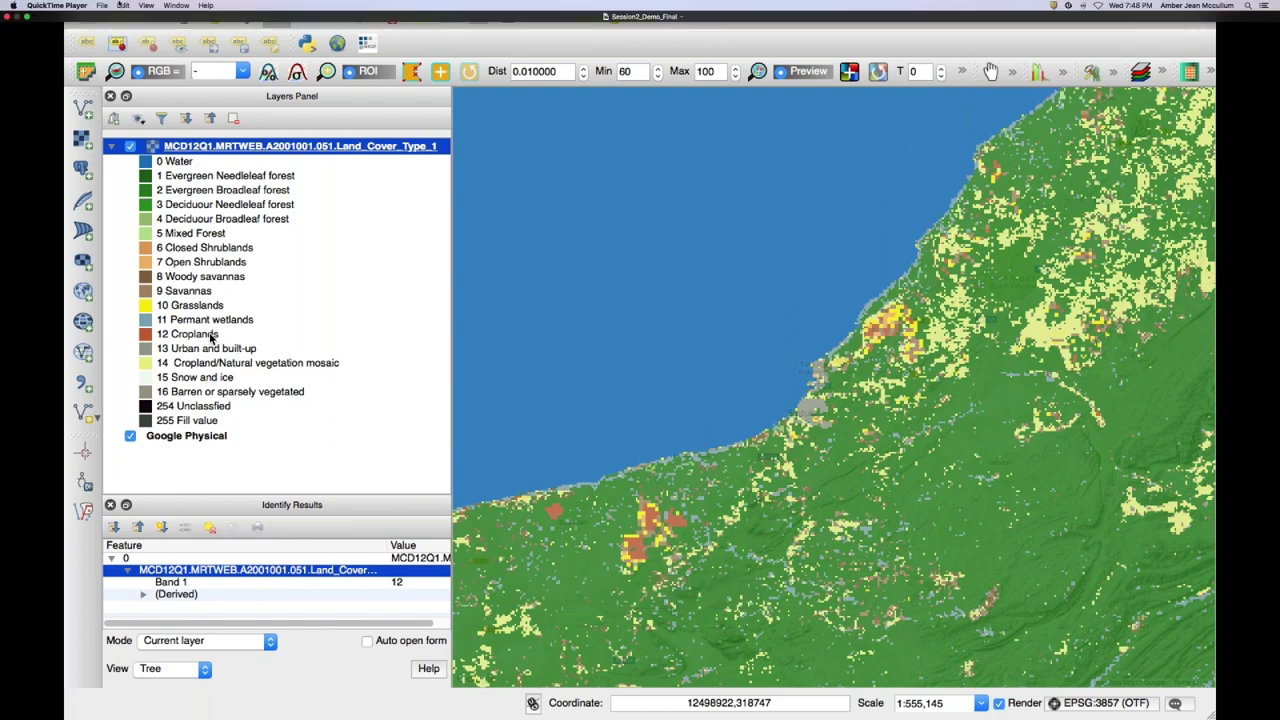
click(28, 18)
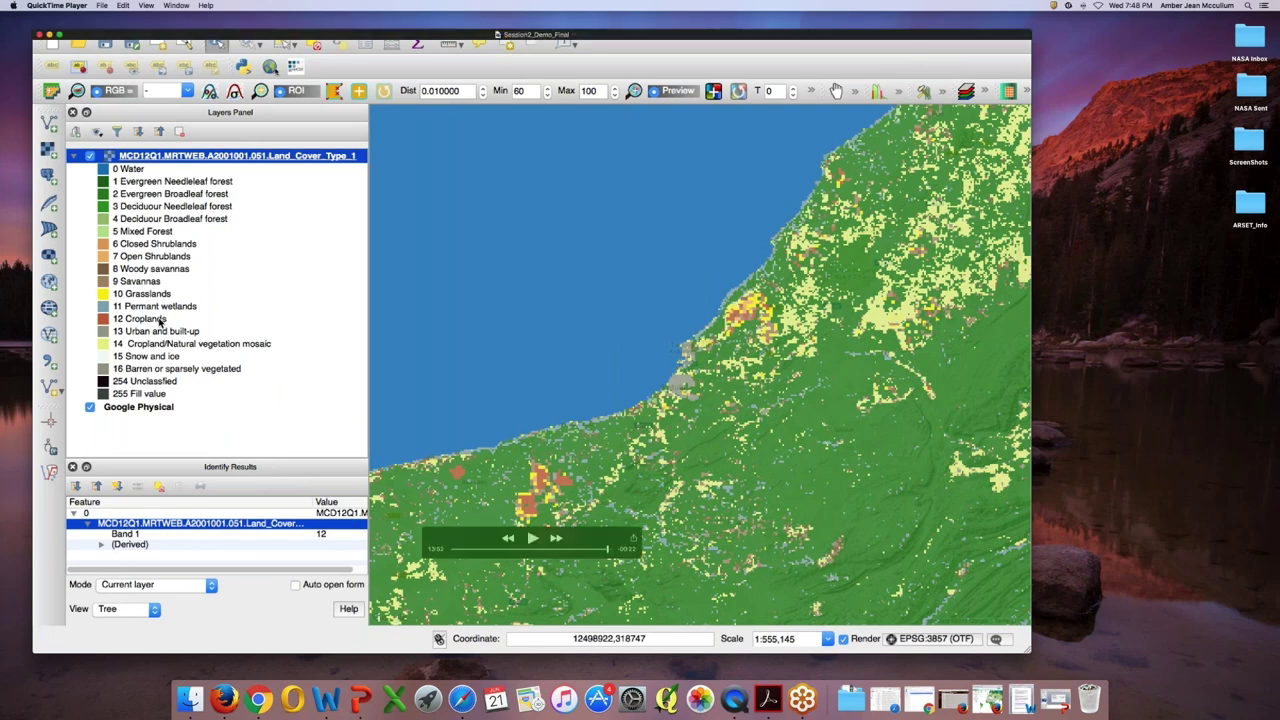
click(49, 35)
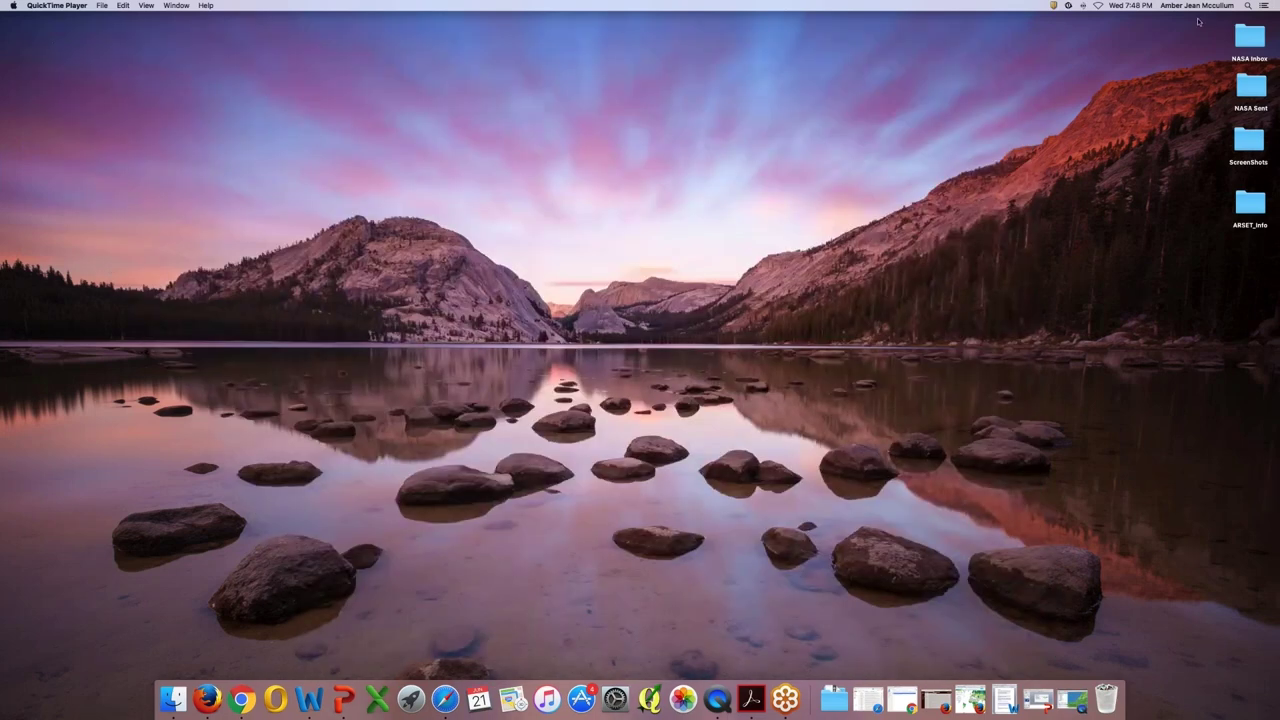